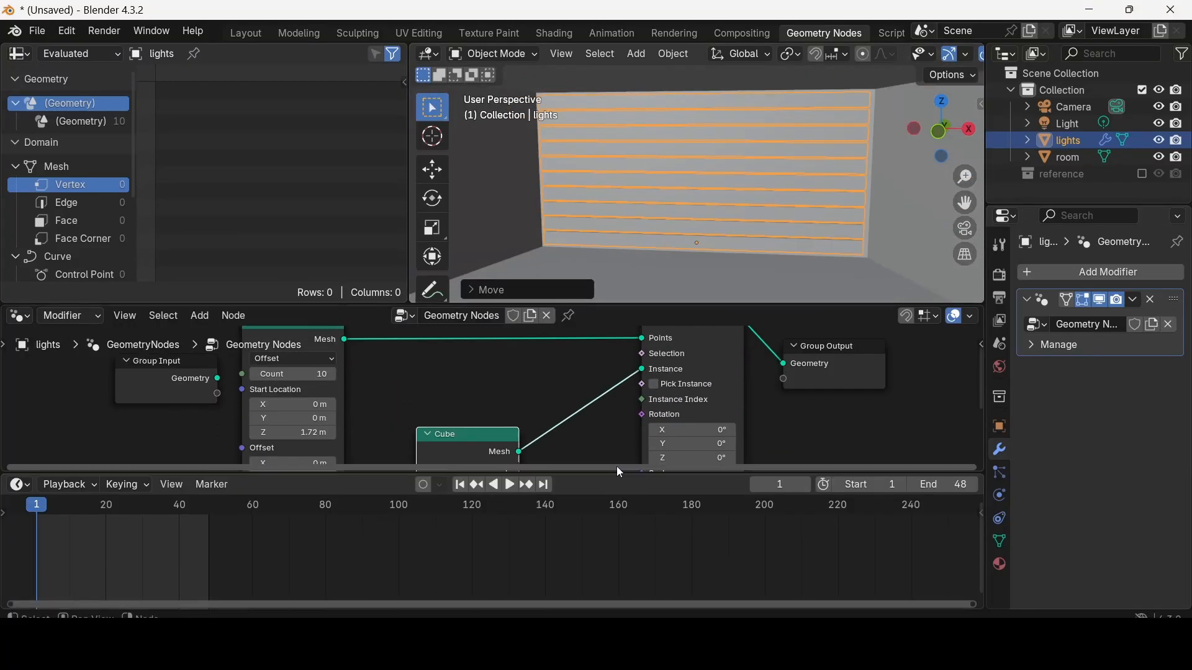
Step: Animate the Mesh Line node's count with keyframes, from 0 at frame 0 to 10 at frame 30
left_click_drag(619, 473, 619, 493)
key("Home")
left_click_drag(621, 305, 621, 257)
double_click(782, 505)
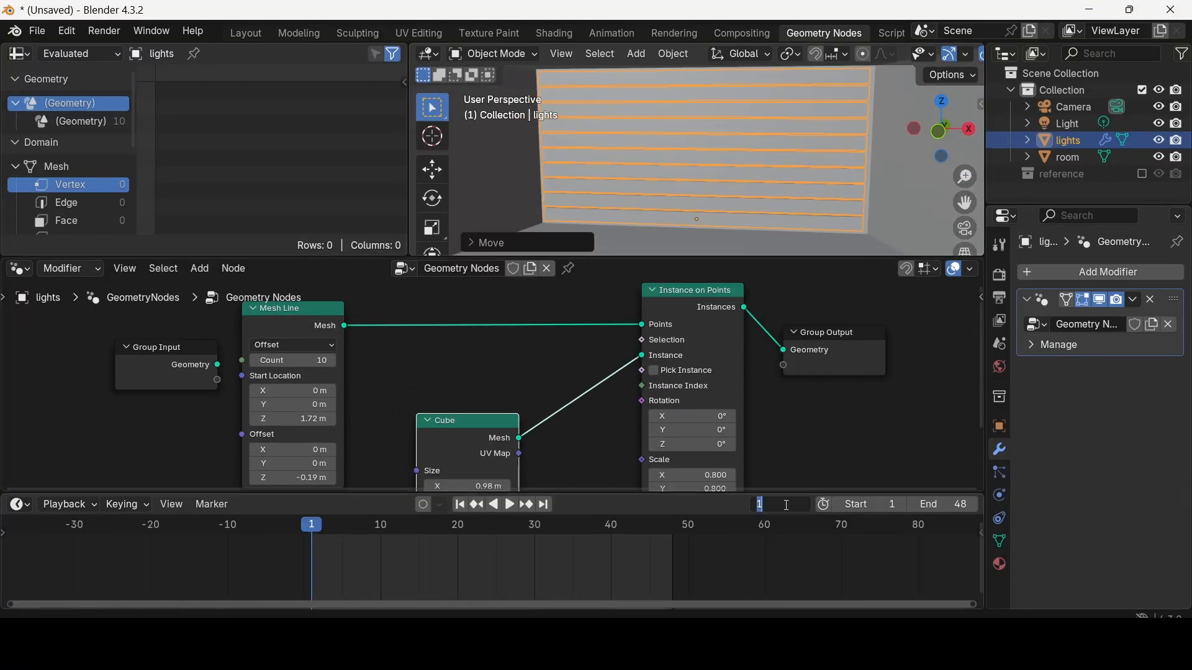
type("0")
double_click(301, 360)
left_click_drag(304, 525, 535, 525)
double_click(301, 360)
left_click_drag(619, 493, 619, 458)
Step: Check the count's curve in the Graph Editor, play the animation, and return to the Timeline
left_click(19, 470)
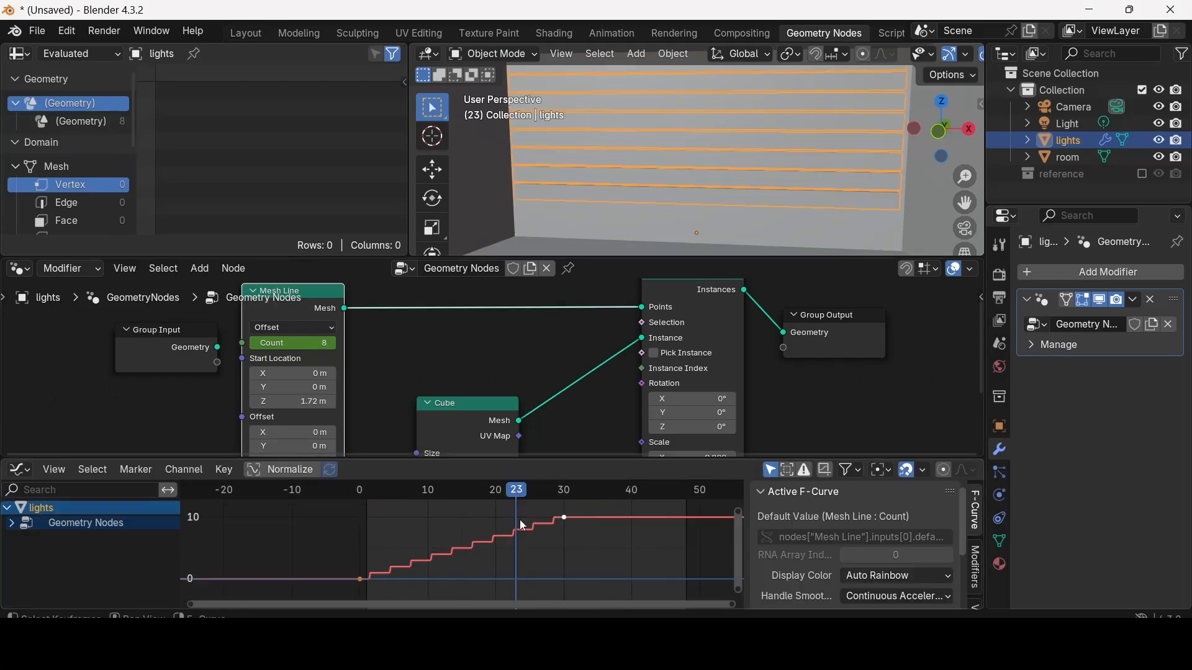
scroll(881, 558, "down", 5)
key("space")
left_click(19, 470)
Step: Replace the spreadsheet with a camera-view 3D viewport and move the camera to face the wall of lights
left_click(19, 54)
key("KP_1")
scroll(251, 158, "up", 5)
key("KP_0")
left_click(1073, 106)
key("g")
Step: Go through the camera's data settings and the scene's render settings
left_click(998, 496)
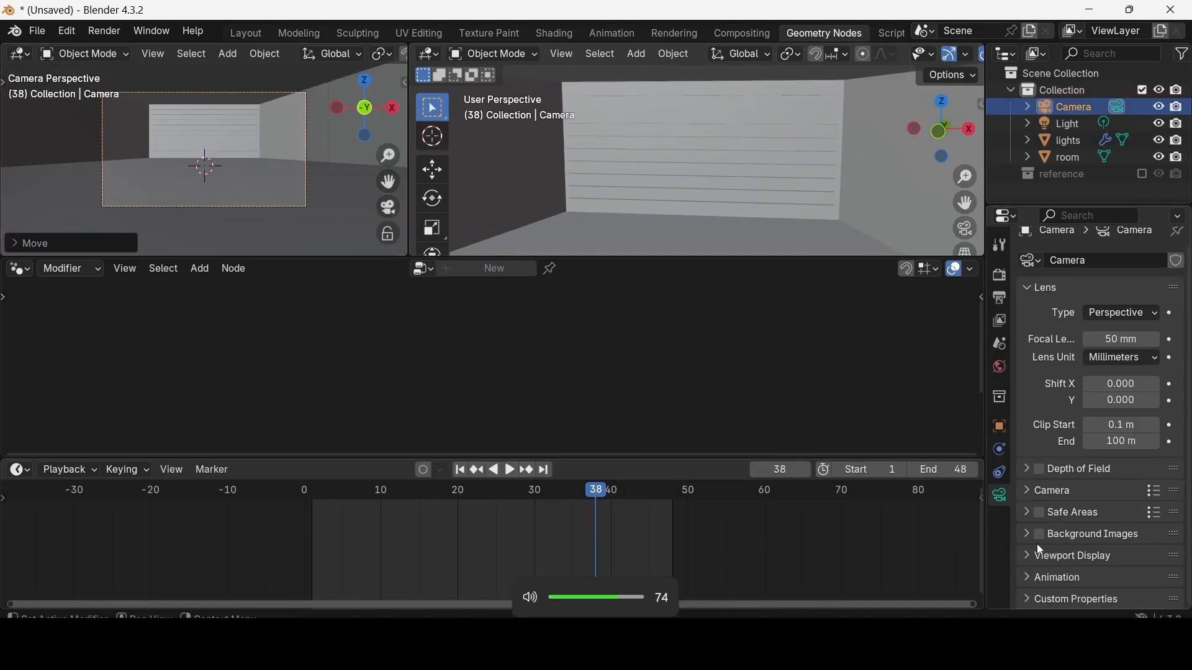
left_click(1037, 551)
left_click(999, 275)
scroll(348, 54, "down", 5)
left_click(1039, 521)
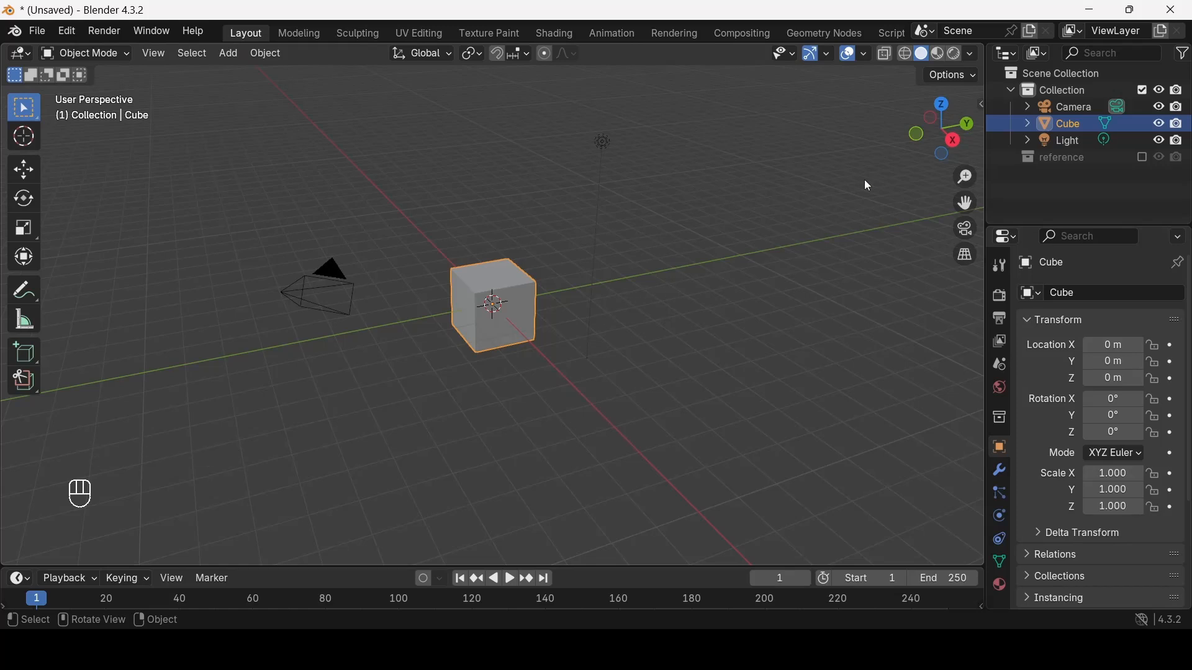
Step: Move the cube's whole mesh up 1 m along Z in Edit Mode so its base rests on the origin
left_click(915, 135)
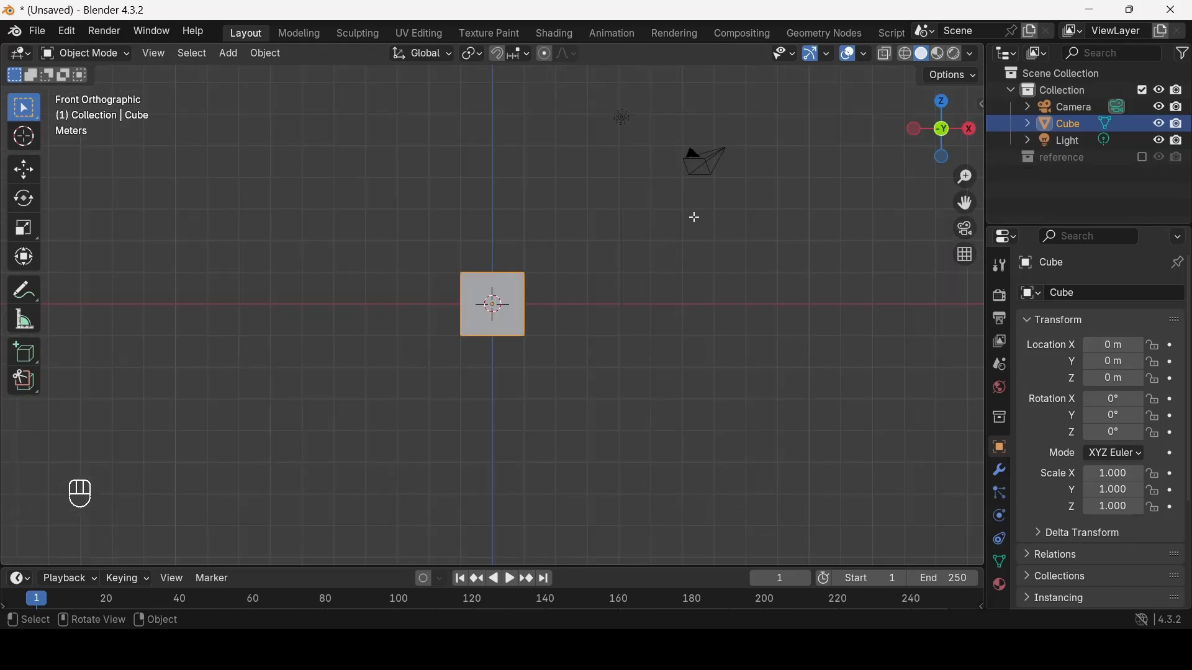
key("Tab")
scroll(574, 269, "up", 2)
key("g")
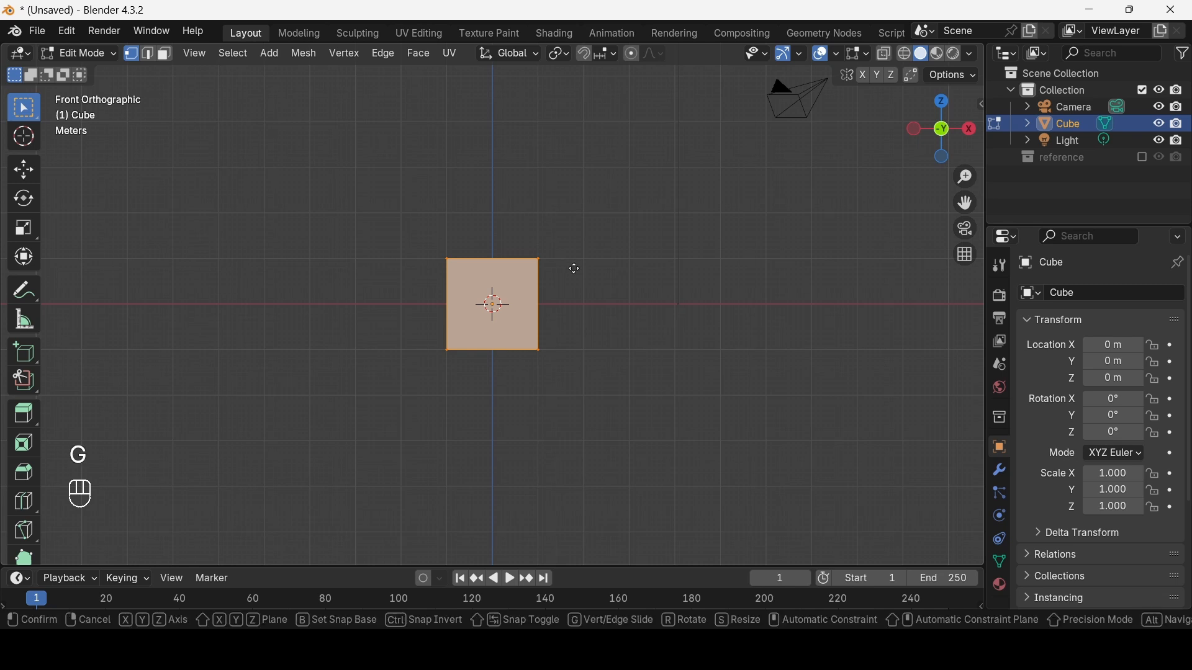
key("z")
key("ctrl")
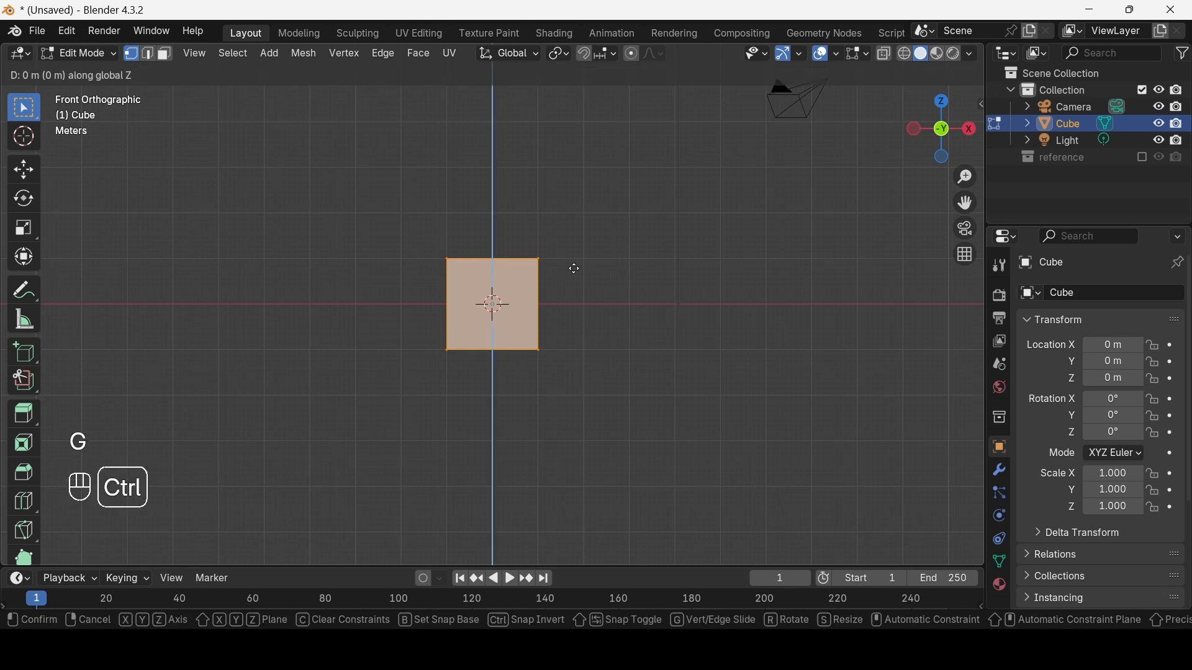
left_click(572, 229)
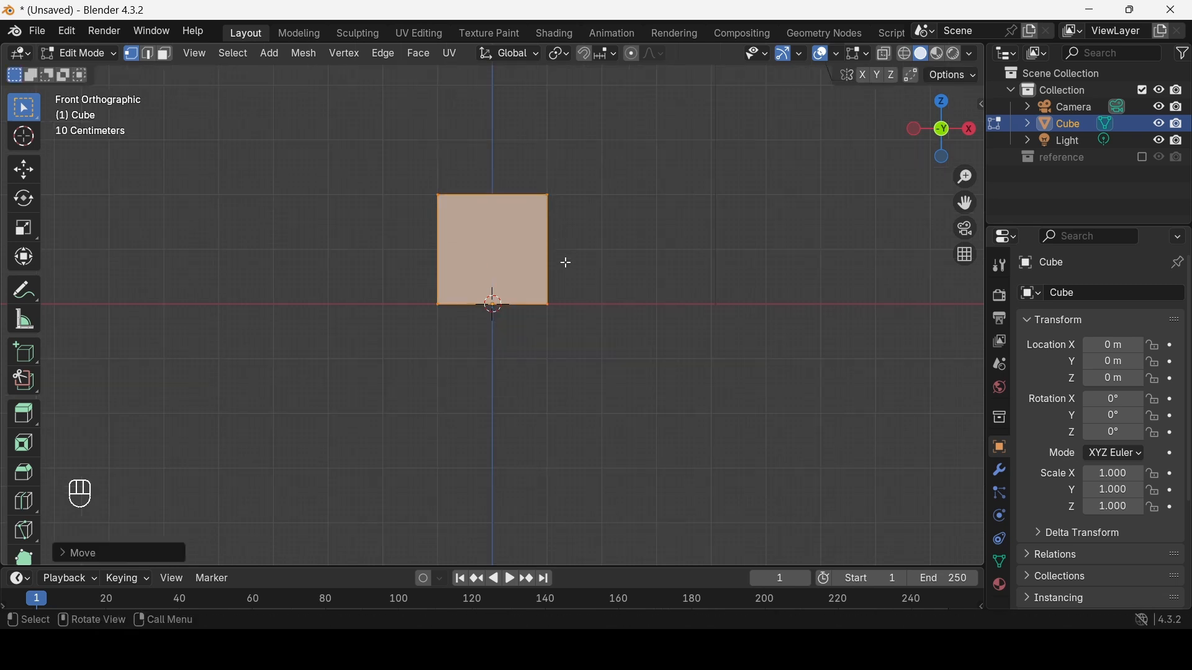
scroll(628, 291, "up", 6)
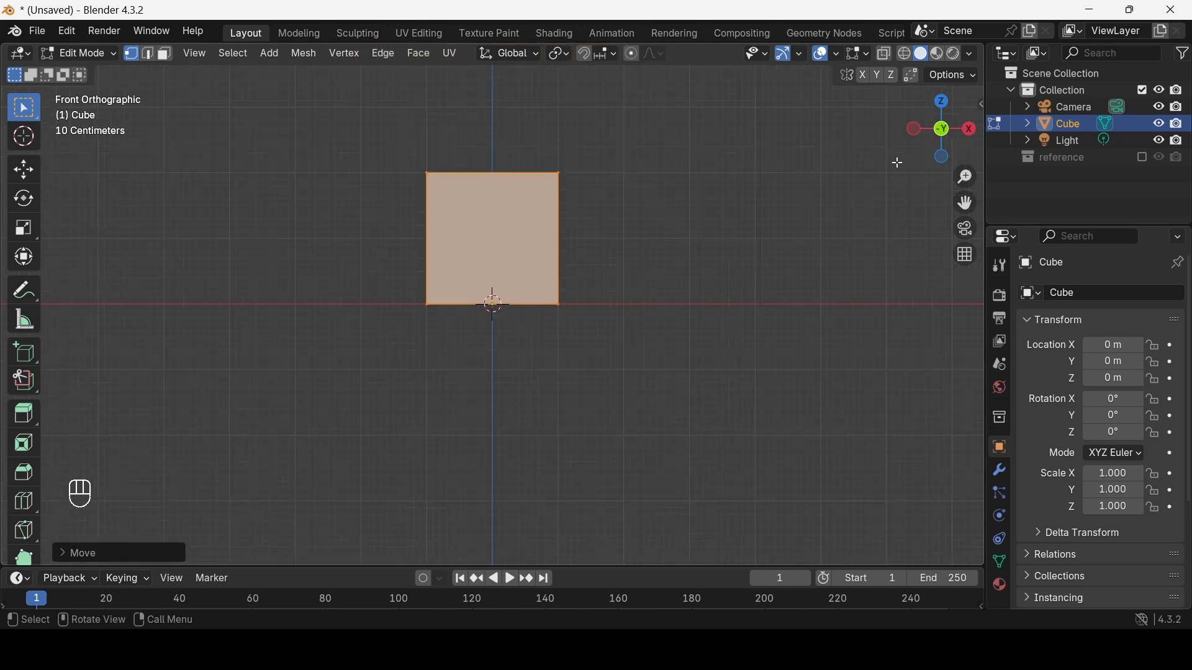
left_click_drag(930, 146, 810, 178)
key("Tab")
scroll(748, 214, "down", 4)
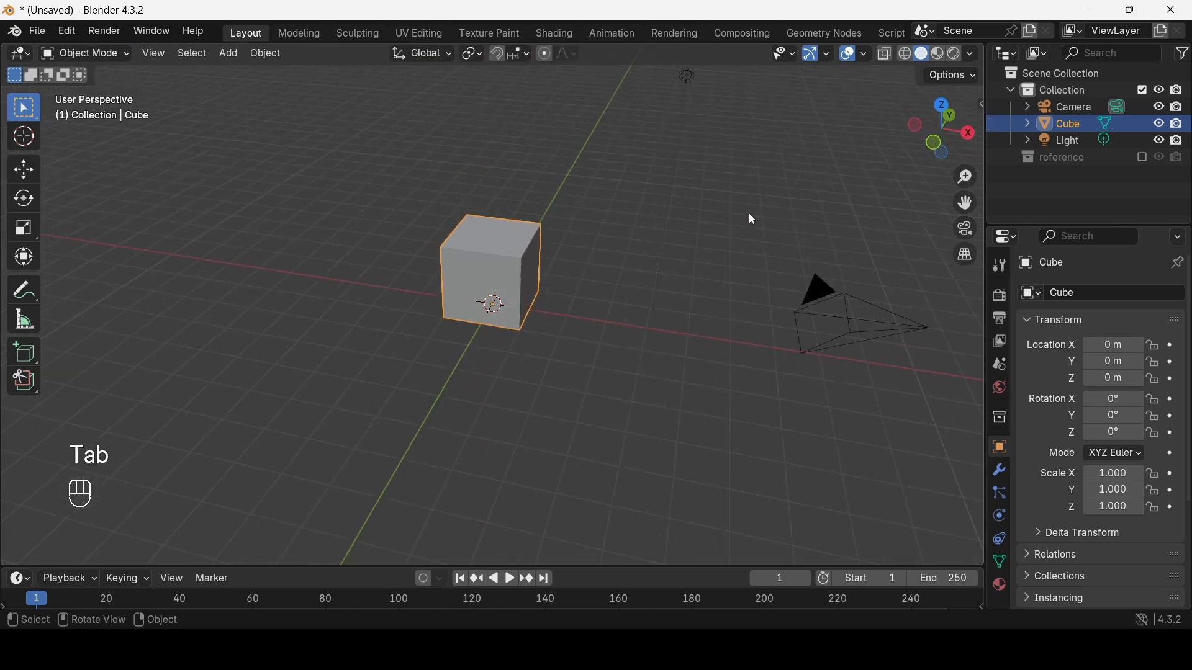
Step: Set the cube's Z dimension to 3 m
scroll(635, 243, "up", 3)
key("n")
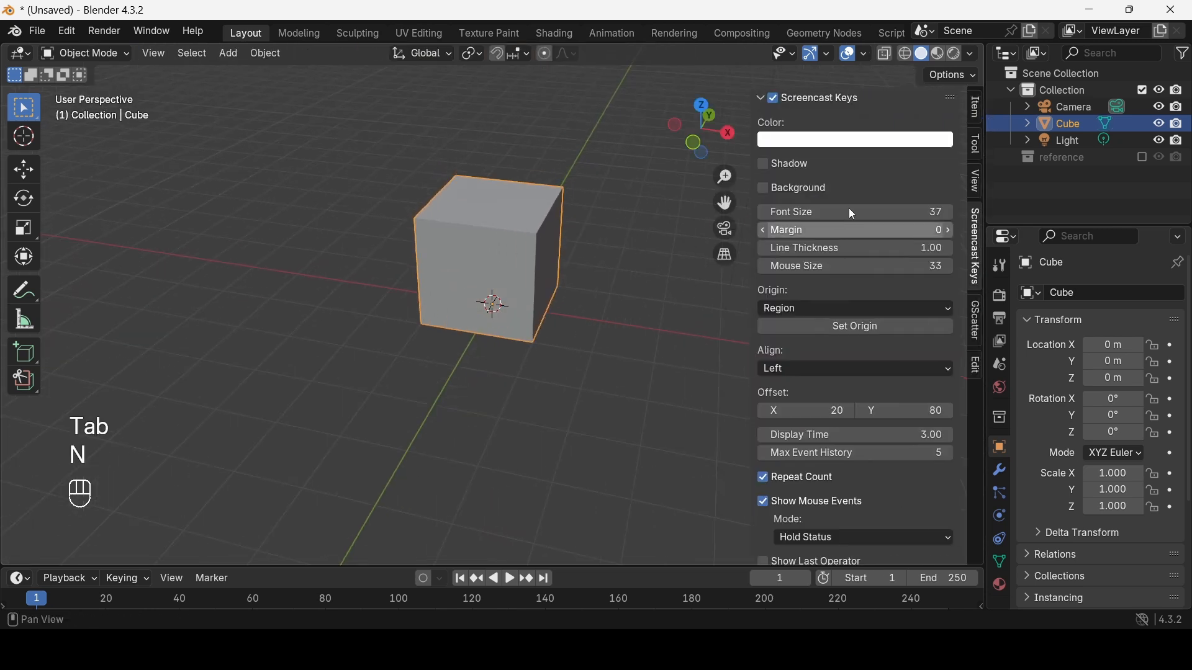
left_click(979, 140)
left_click(979, 113)
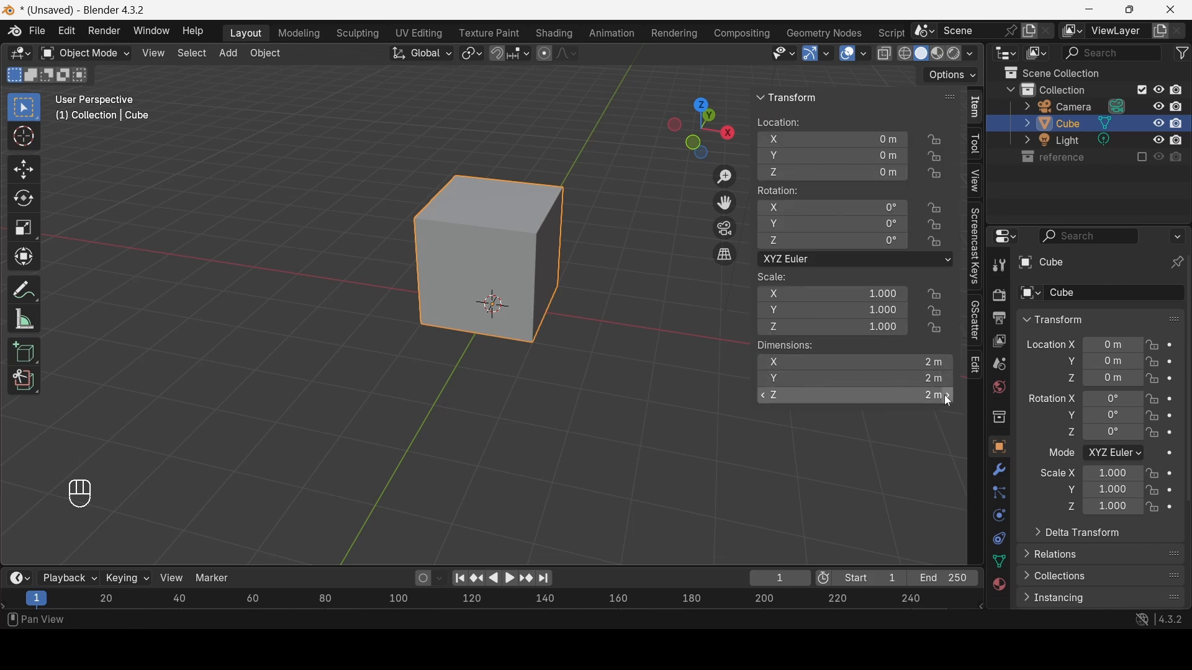
left_click(924, 394)
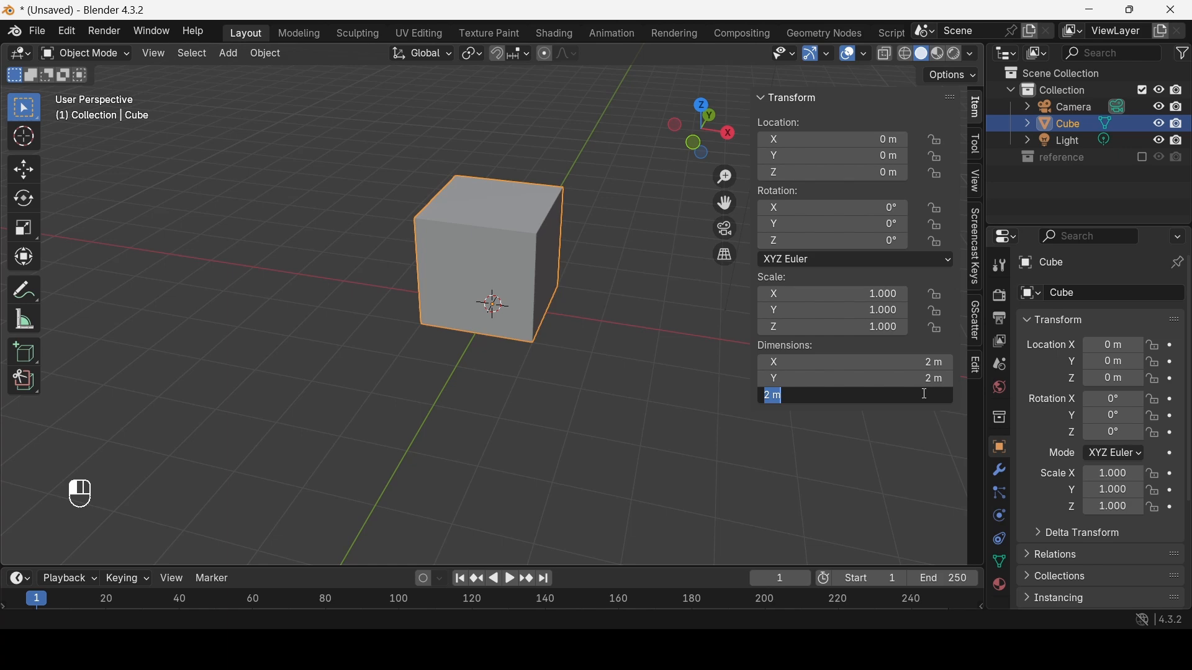
type("3m")
key("Return")
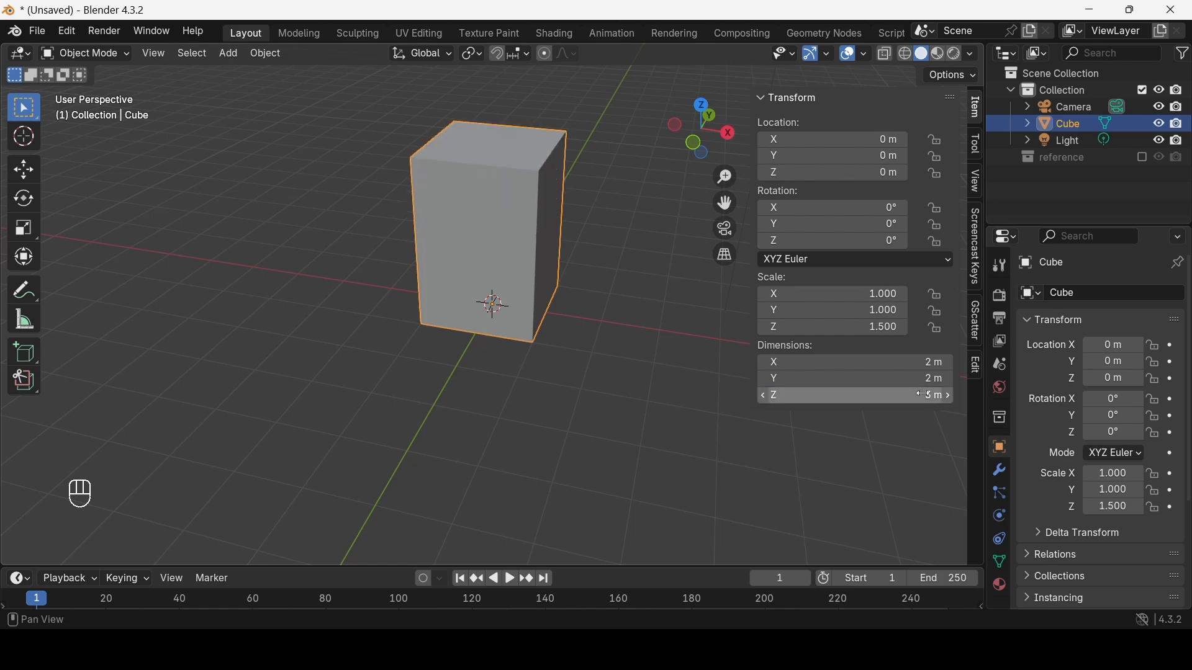
Step: Scale the cube in X and Y only, keeping its height, to 15 m by 15 m
key("s")
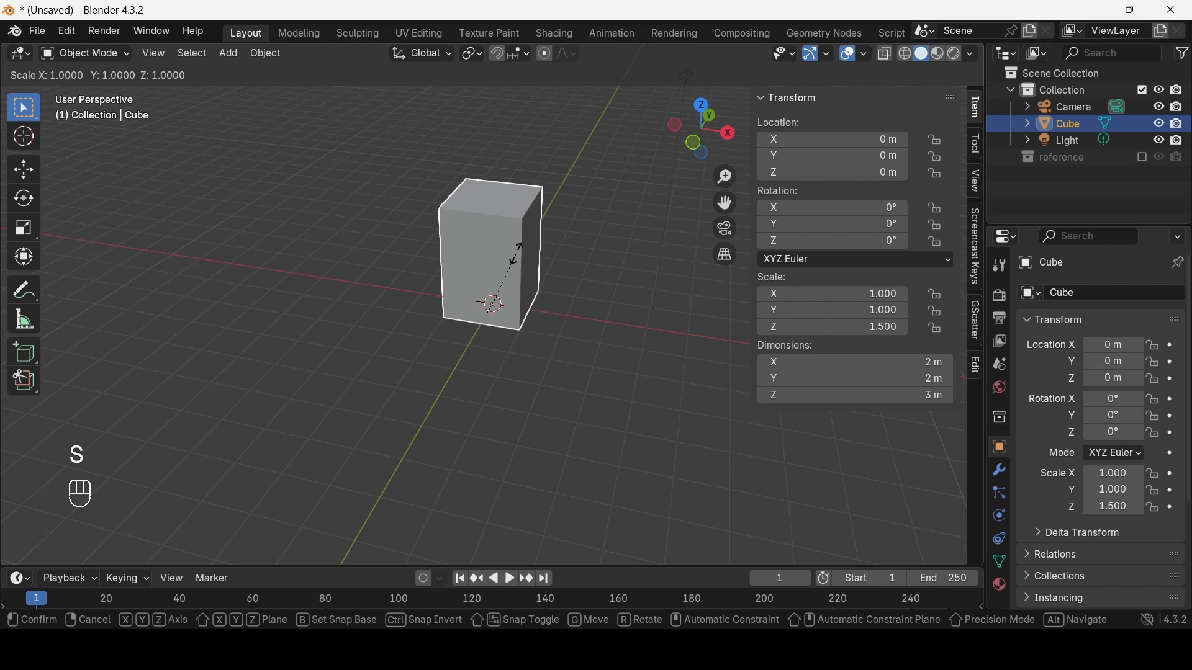
right_click(516, 253)
key("s")
key("shift+z")
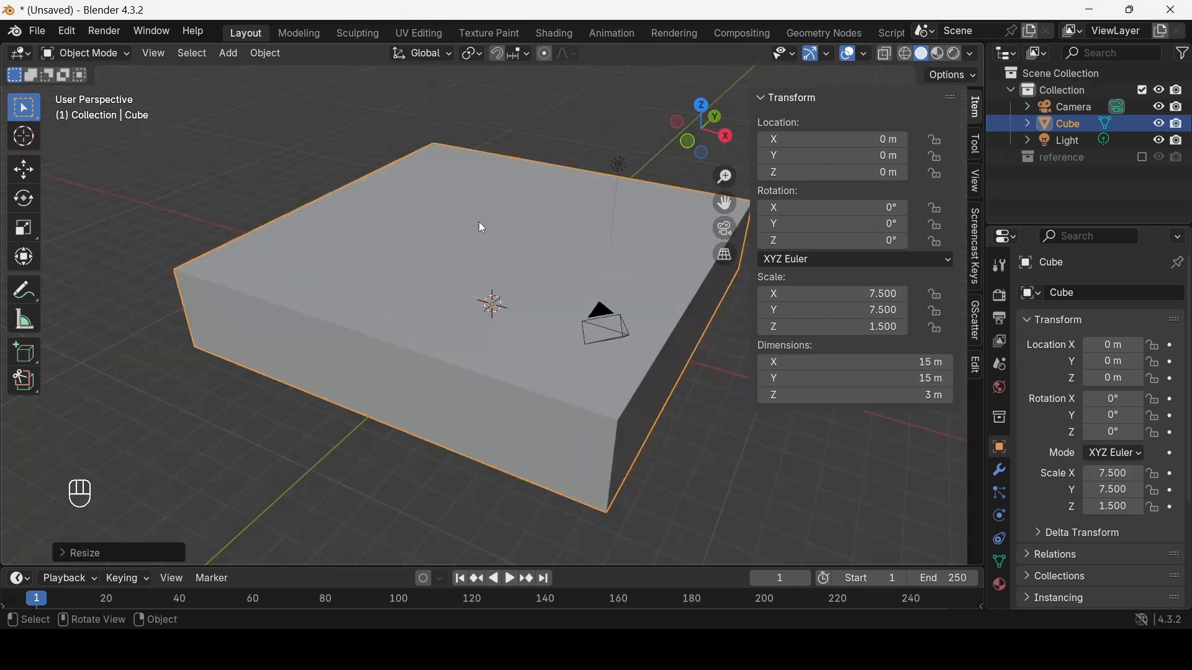
Step: Select the vertices of the cube's positive-Y side and scale them in, with Z locked, to about 6.18 m wide
key("Tab")
left_click(701, 103)
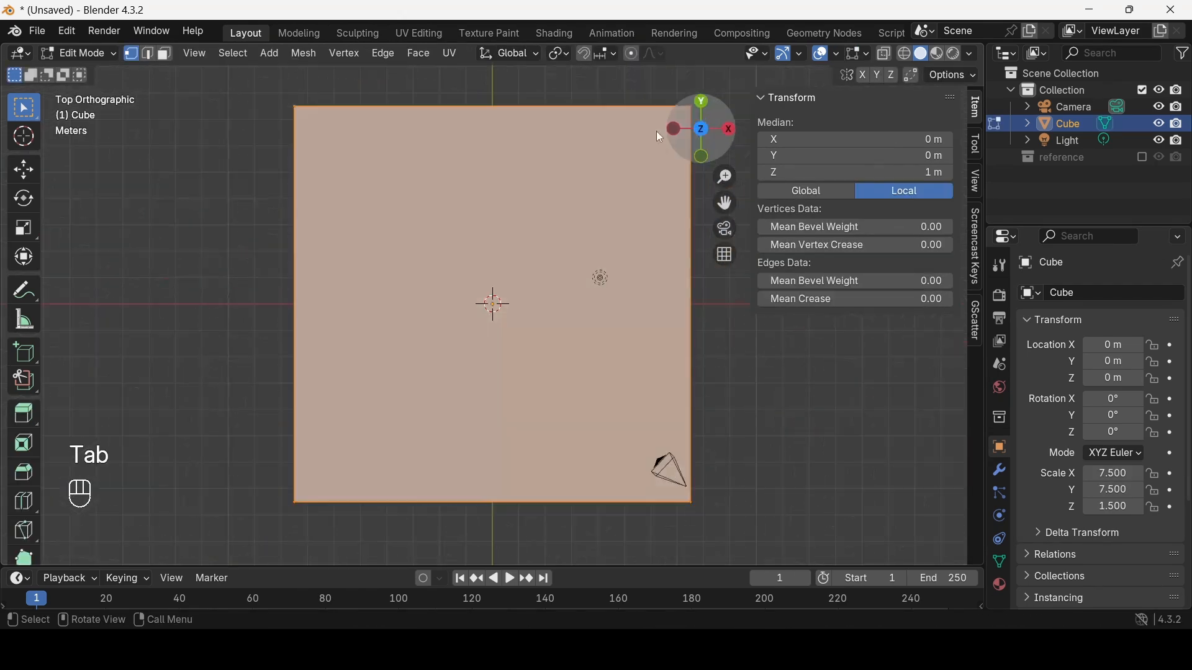
scroll(657, 132, "down", 2)
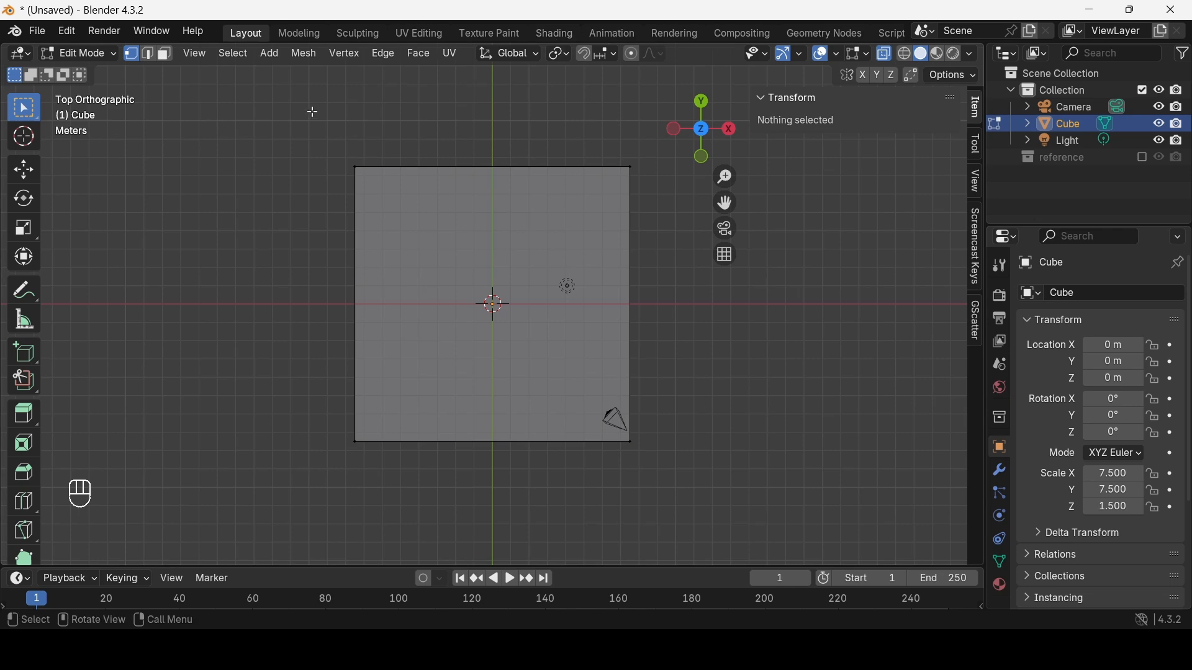
left_click_drag(281, 106, 666, 240)
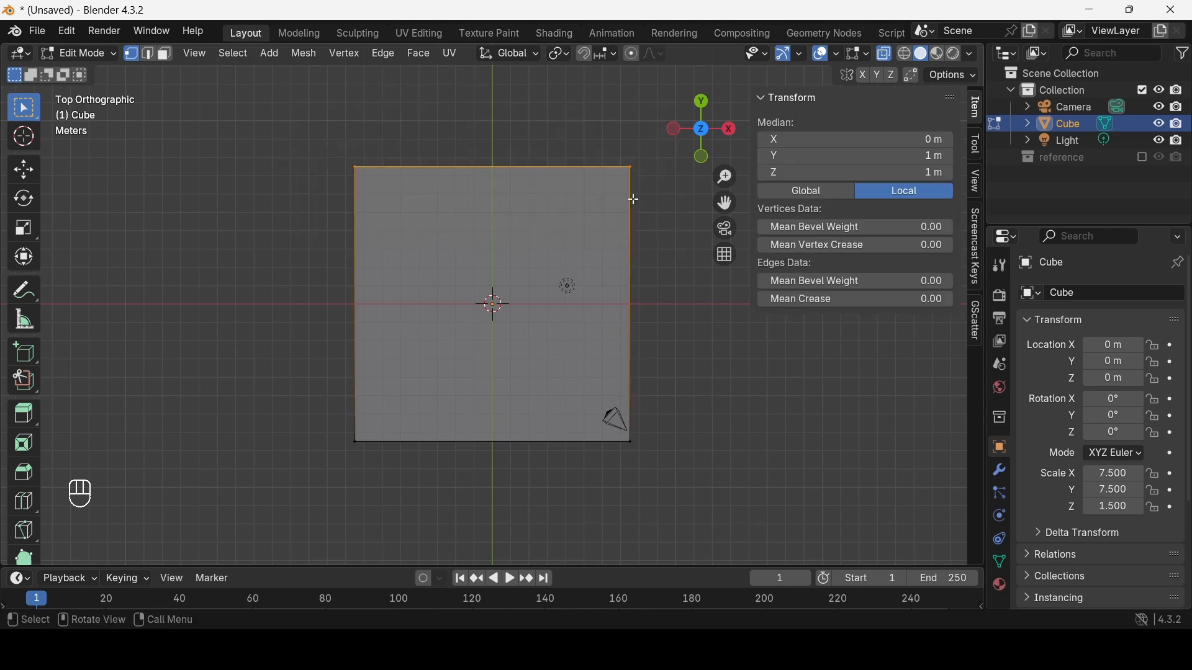
mouse_move(701, 125)
left_mouse_down()
mouse_move(714, 133)
mouse_move(695, 117)
left_mouse_up()
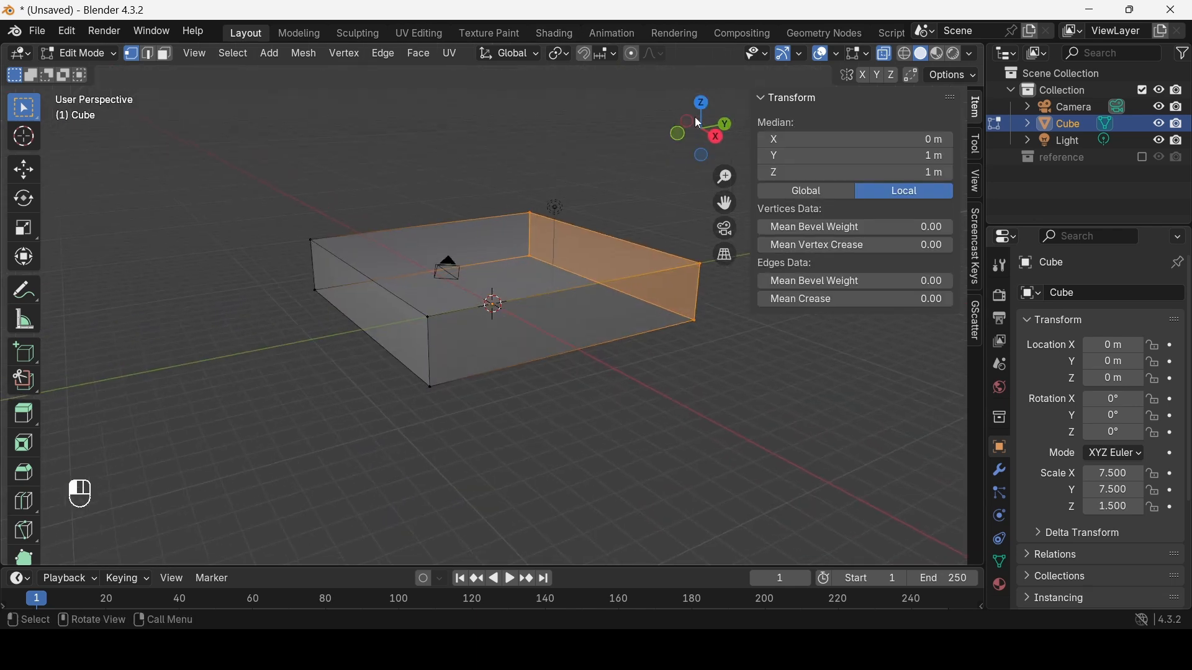
key("s")
key("shift+z")
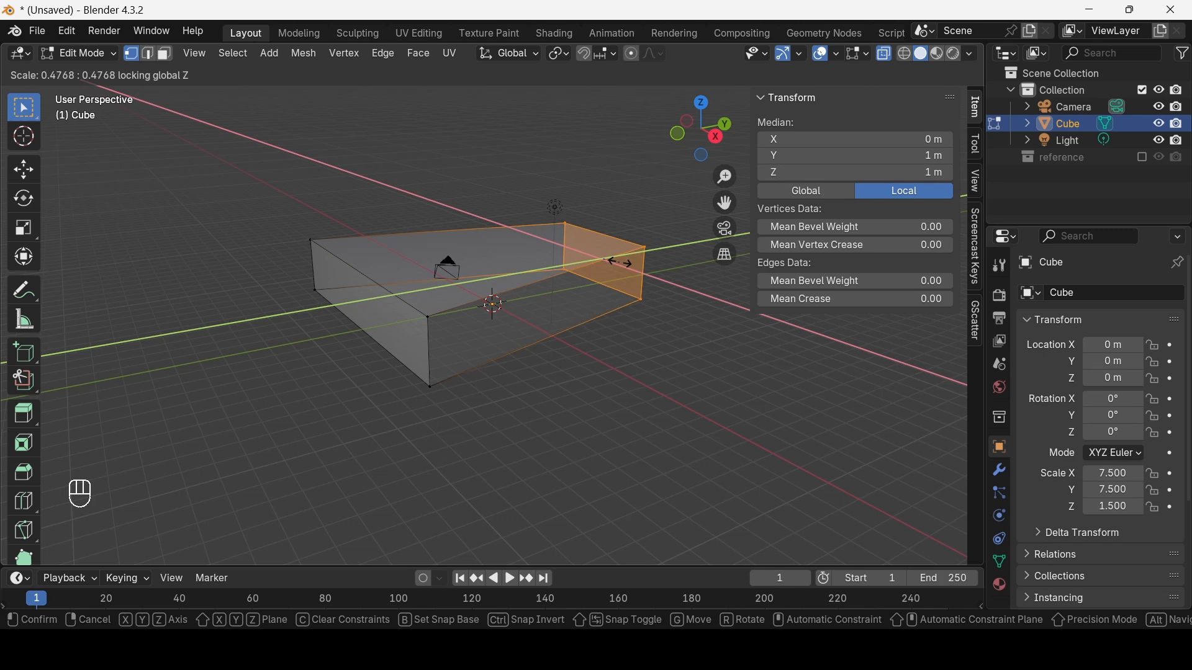
left_click(619, 261)
middle_click_drag(618, 261, 599, 246)
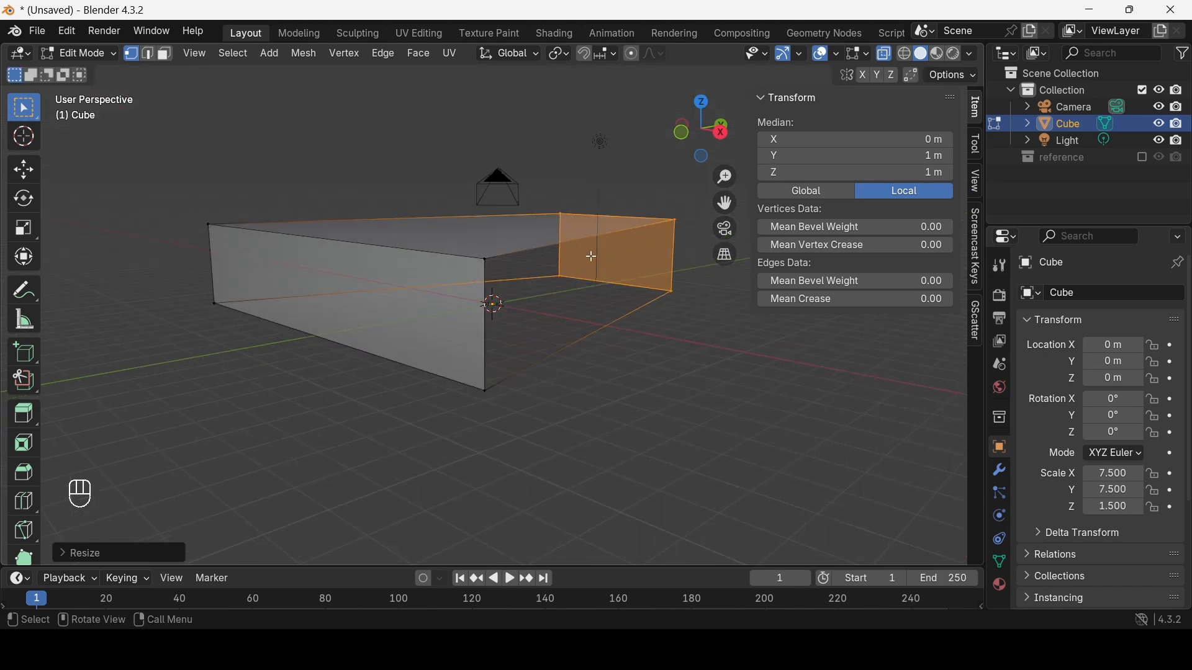
Step: Duplicate the narrowed end face in place and separate the copy into its own object
key("3")
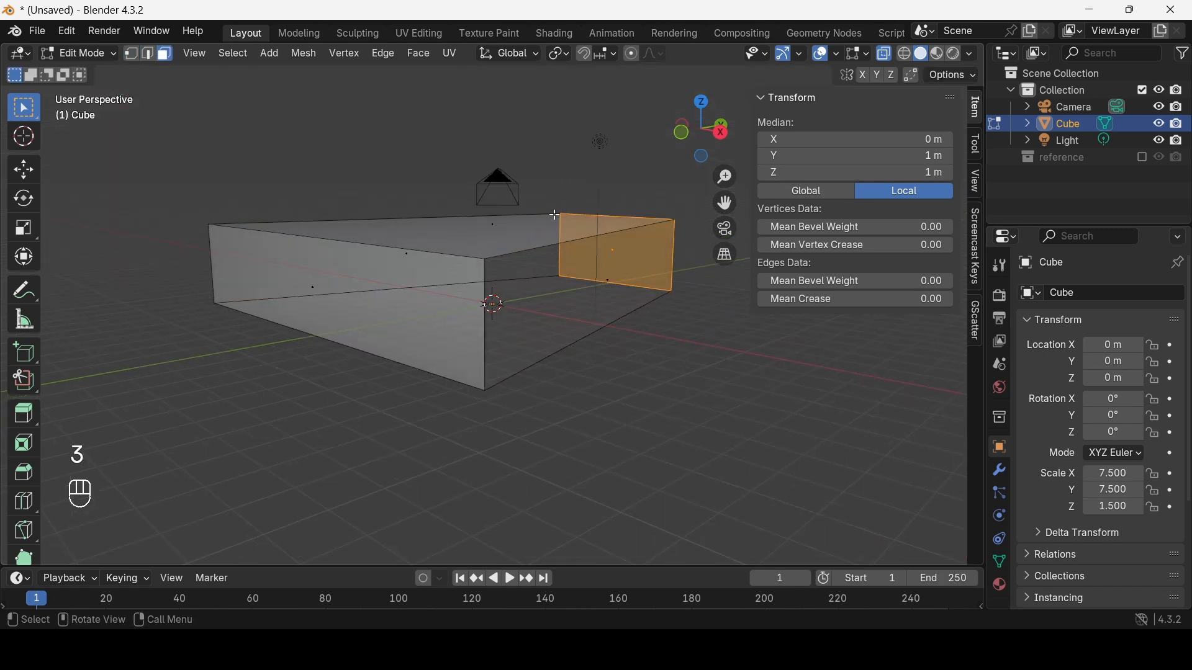
key("shift+d")
right_click(564, 151)
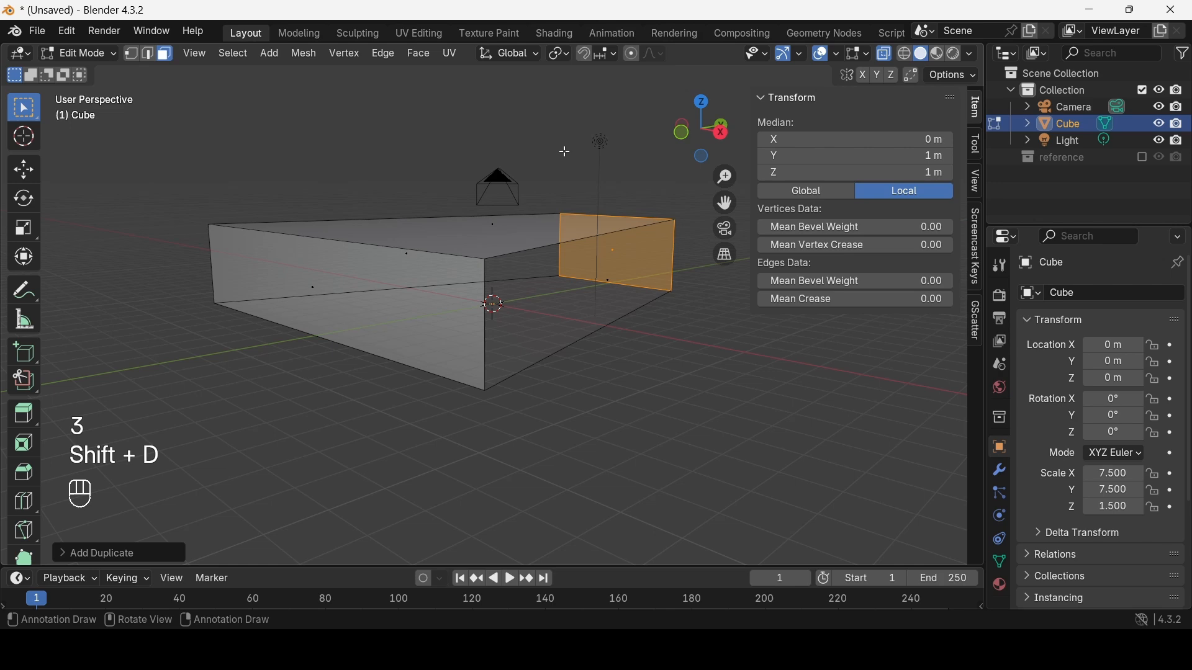
key("p")
left_click(604, 262)
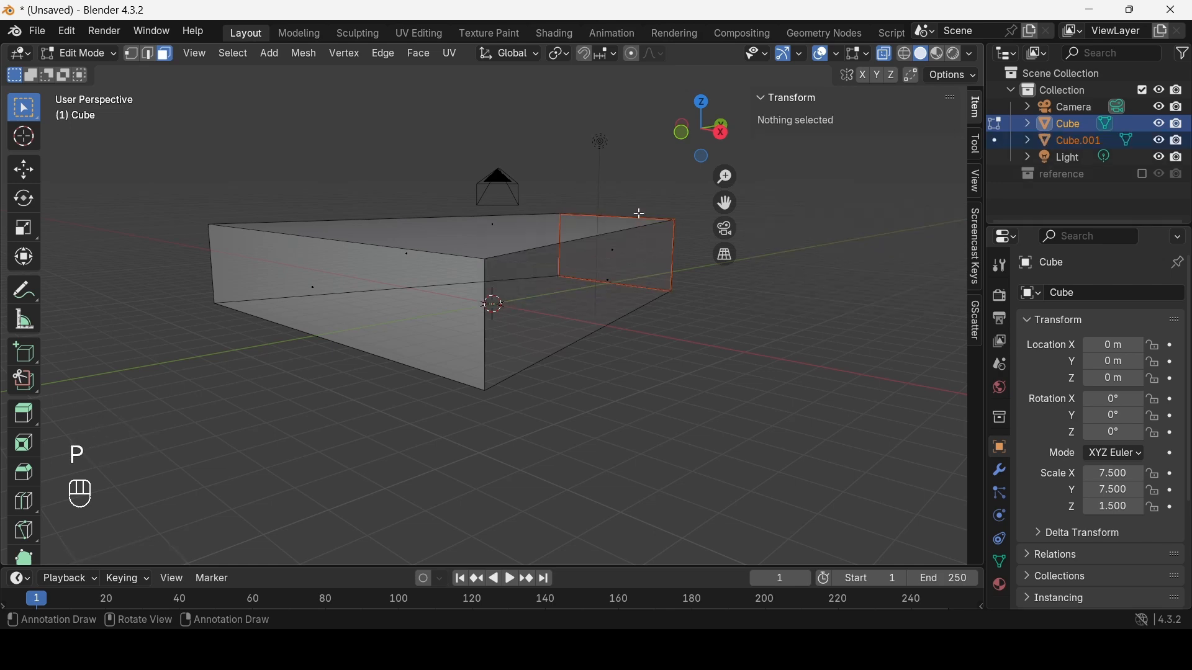
key("Tab")
Step: Rename the large cube object to "room"
left_click(491, 301)
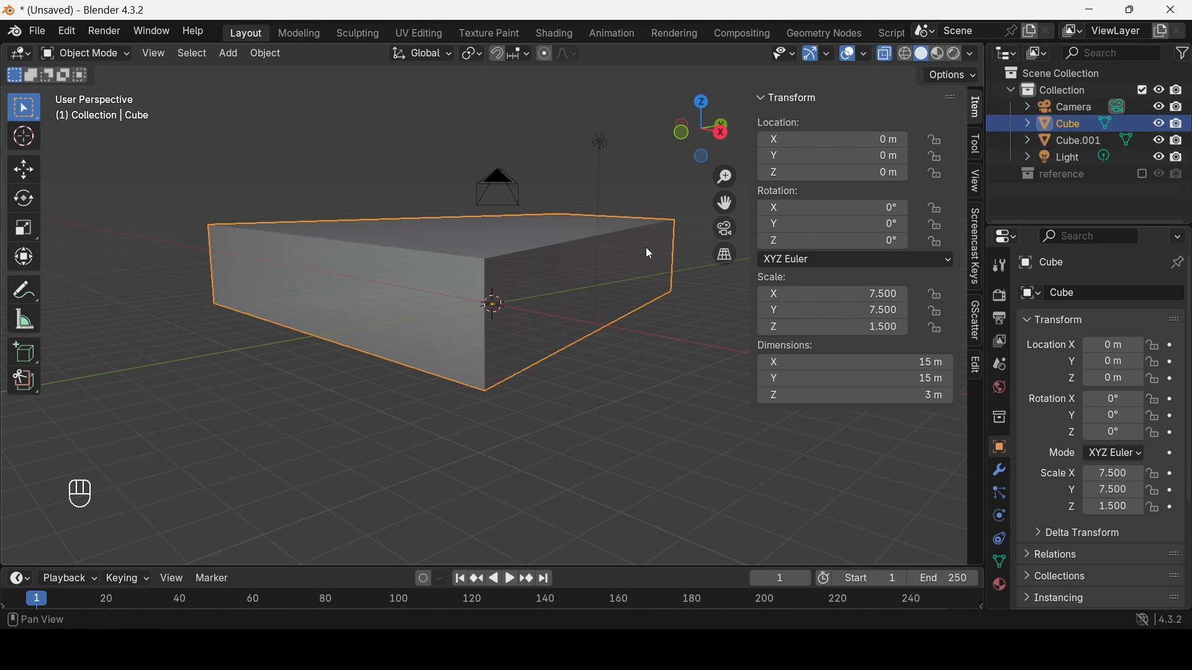
key("F2")
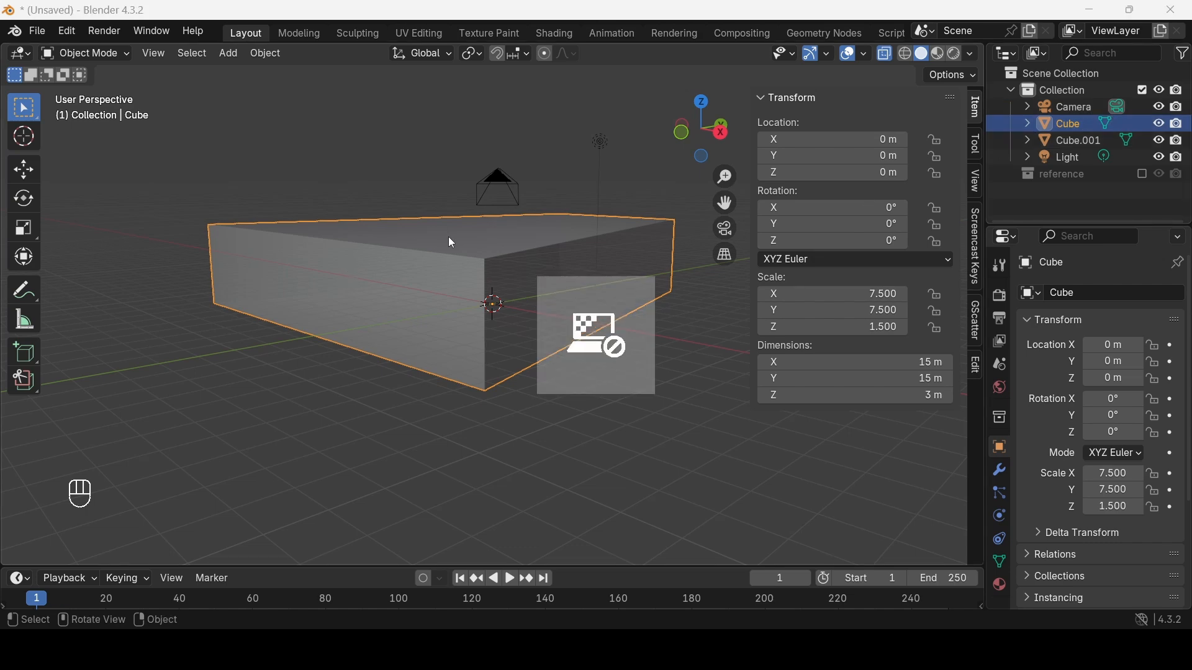
key("F2")
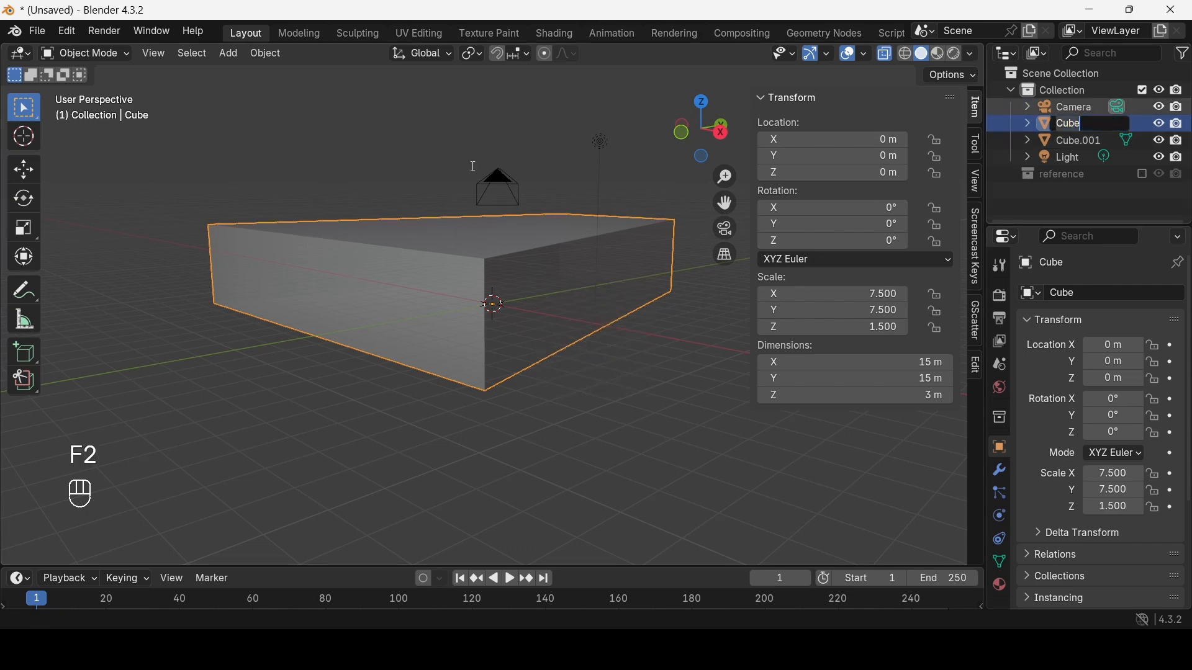
type("room")
key("Return")
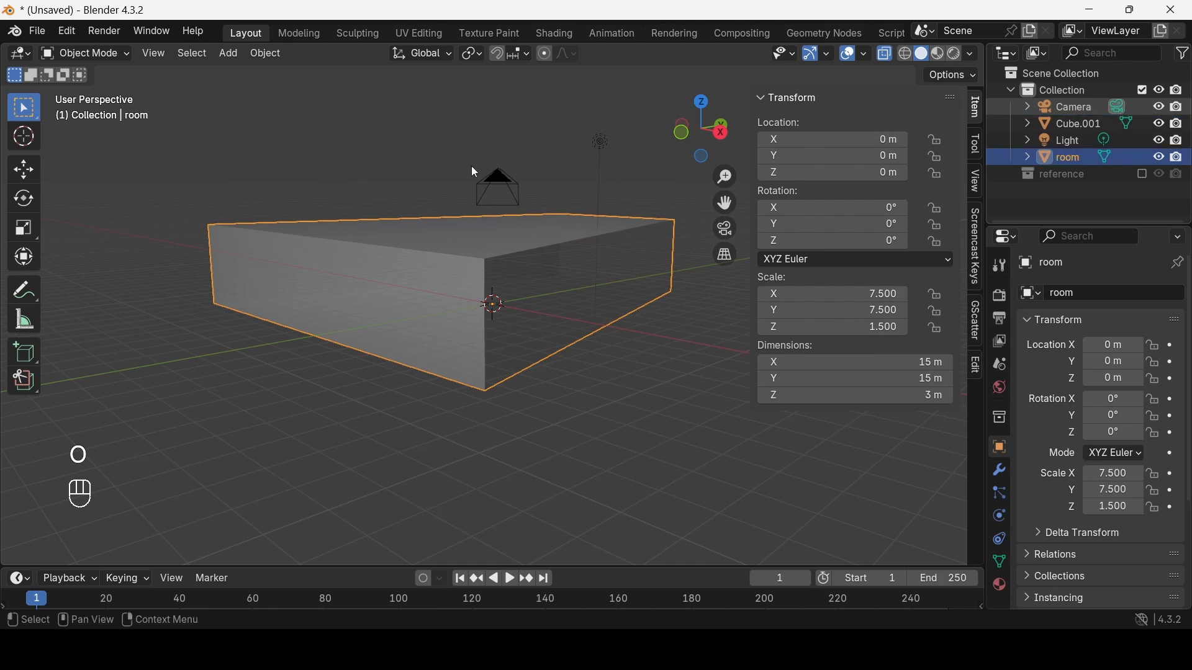
Step: Rename the separated face object to "lights"
left_click(1066, 123)
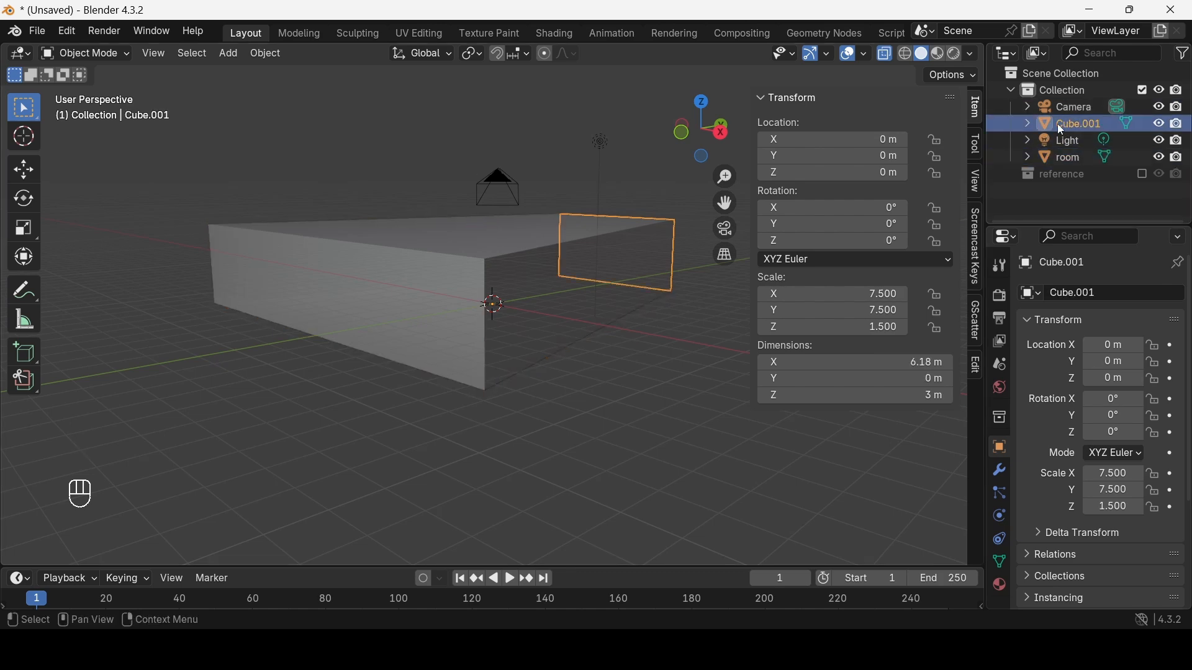
key("2")
key("ctrl+z")
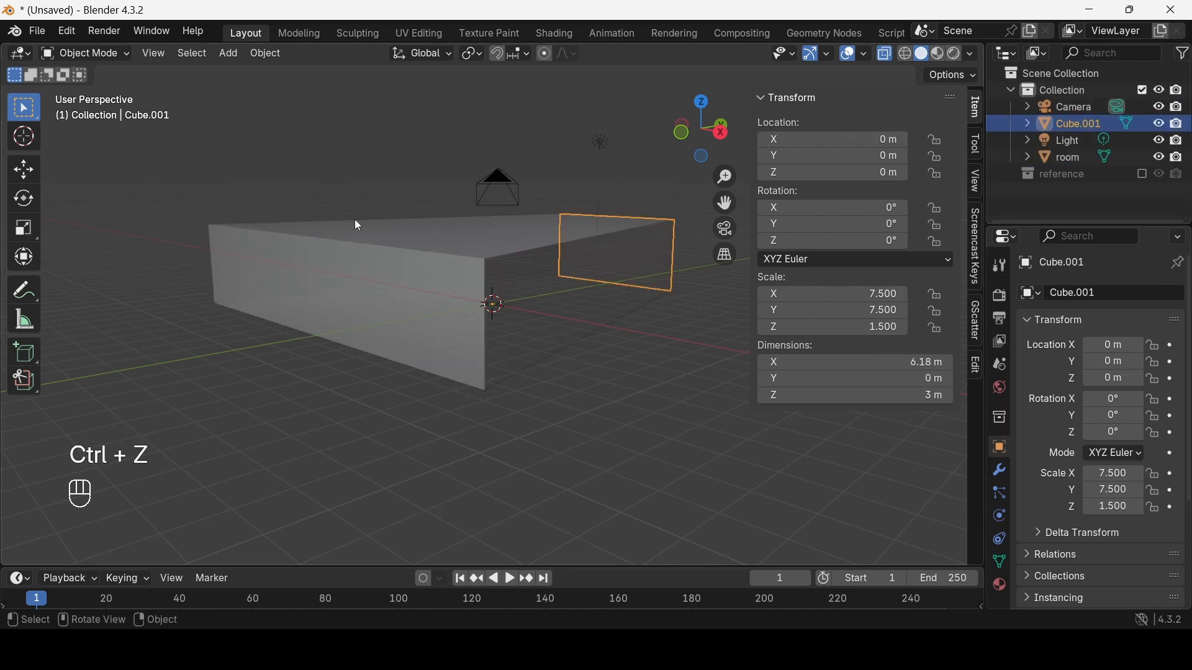
key("F2")
type("l")
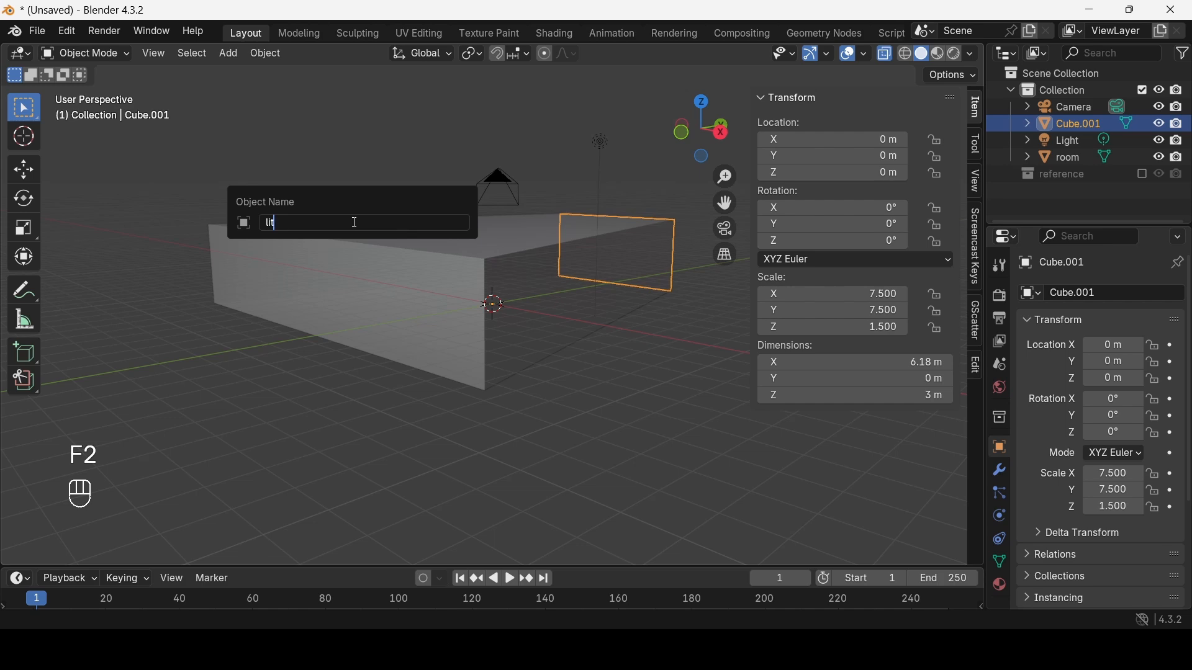
type("ights")
key("Return")
Step: Turn off X-ray display and switch to the Geometry Nodes workspace with the lights object selected
key("alt+z")
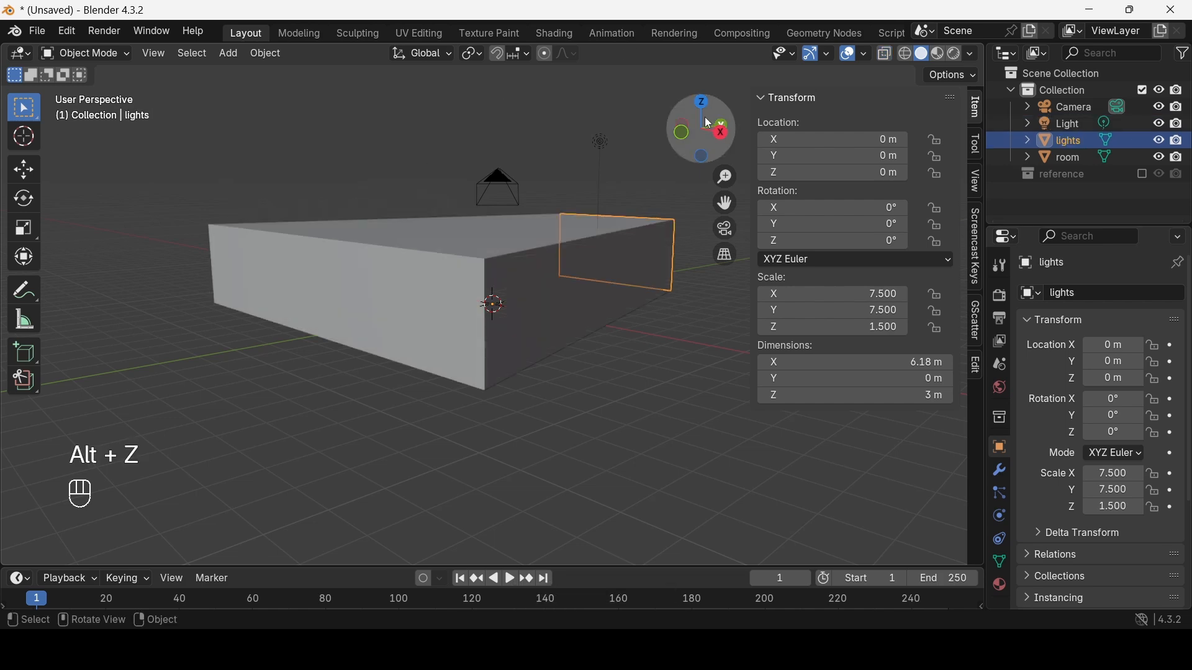
left_click_drag(708, 123, 690, 133)
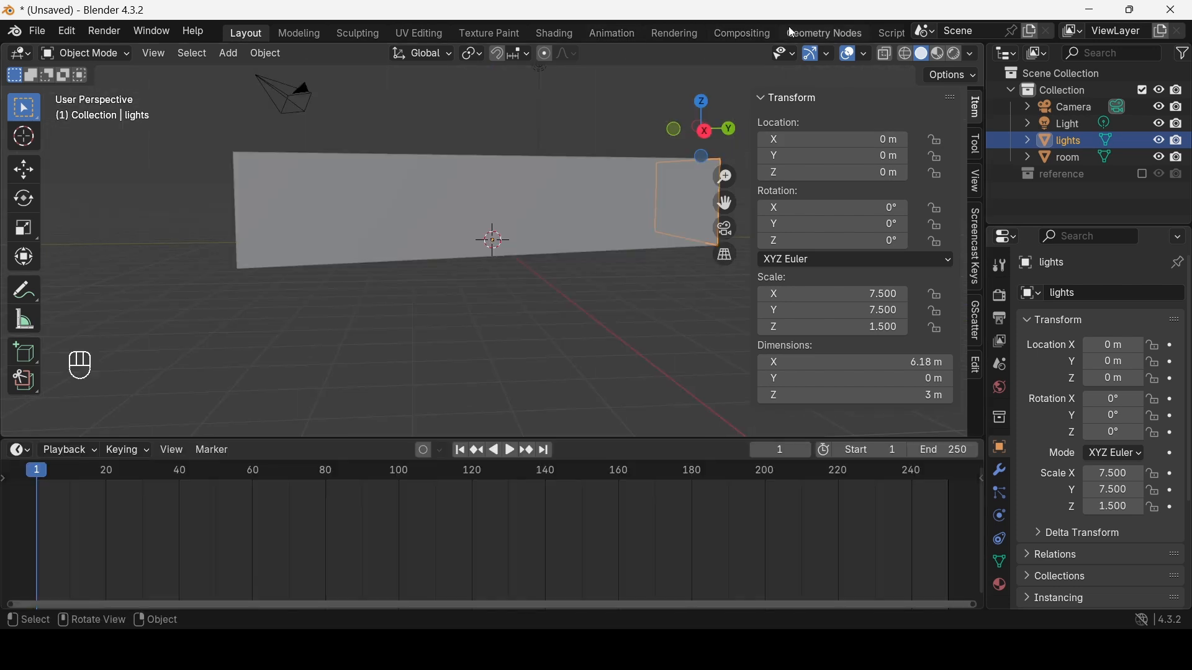
left_click(800, 33)
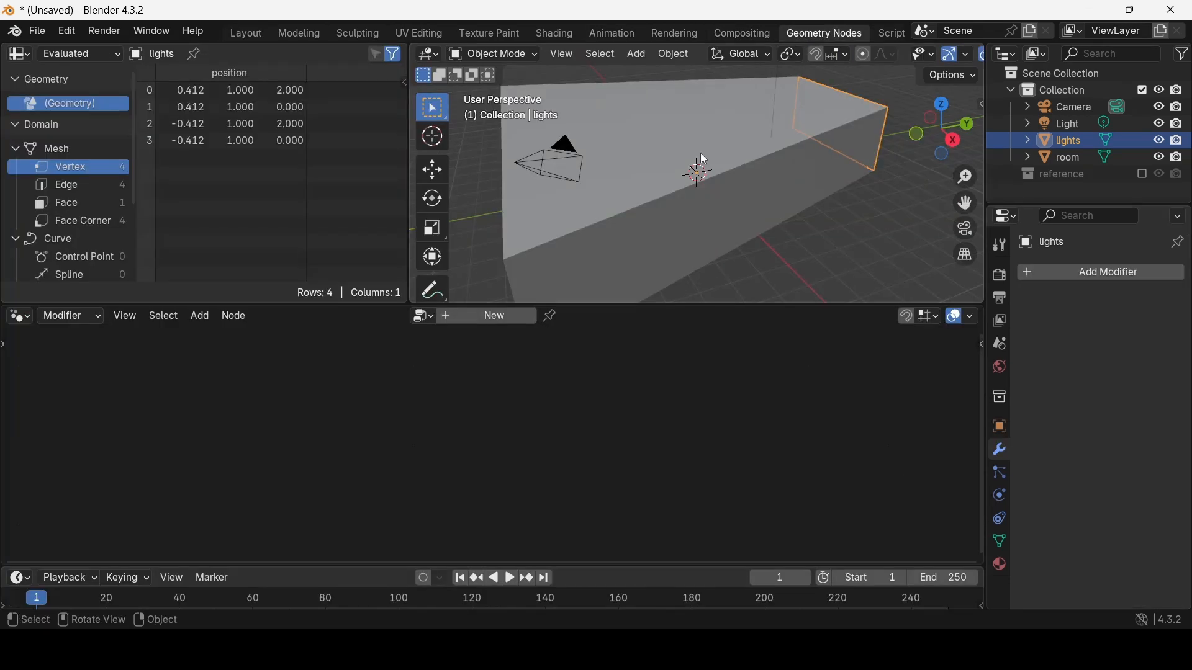
Step: Hide the room object and select the lights object
left_click(808, 190)
key("h")
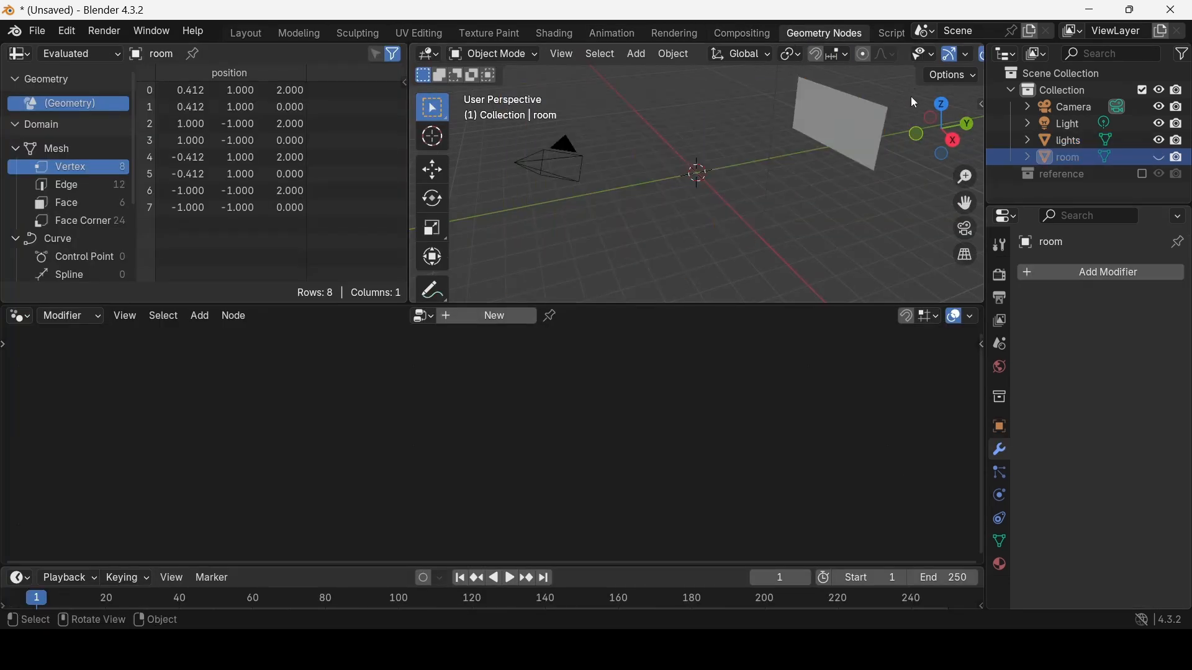
mouse_move(931, 118)
left_mouse_down()
mouse_move(953, 114)
mouse_move(932, 111)
left_mouse_up()
left_click(830, 140)
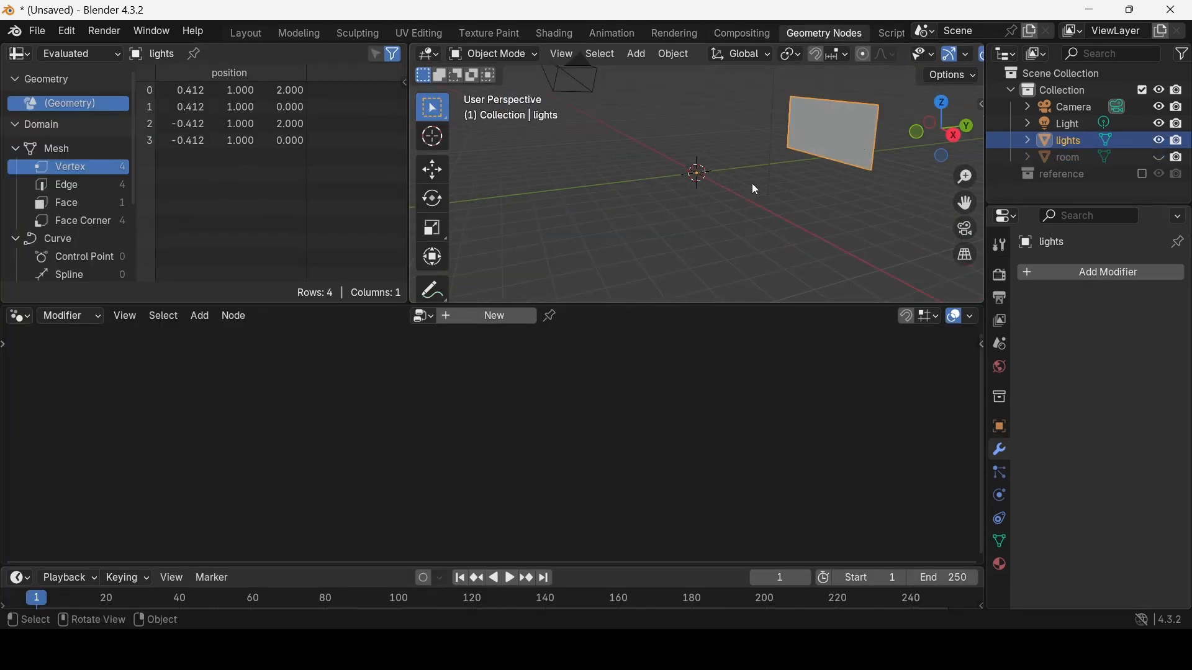
Step: Create a geometry node tree on the lights object and connect a Mesh Line node to the Group Output
left_click(494, 318)
key("Home")
key("shift+a")
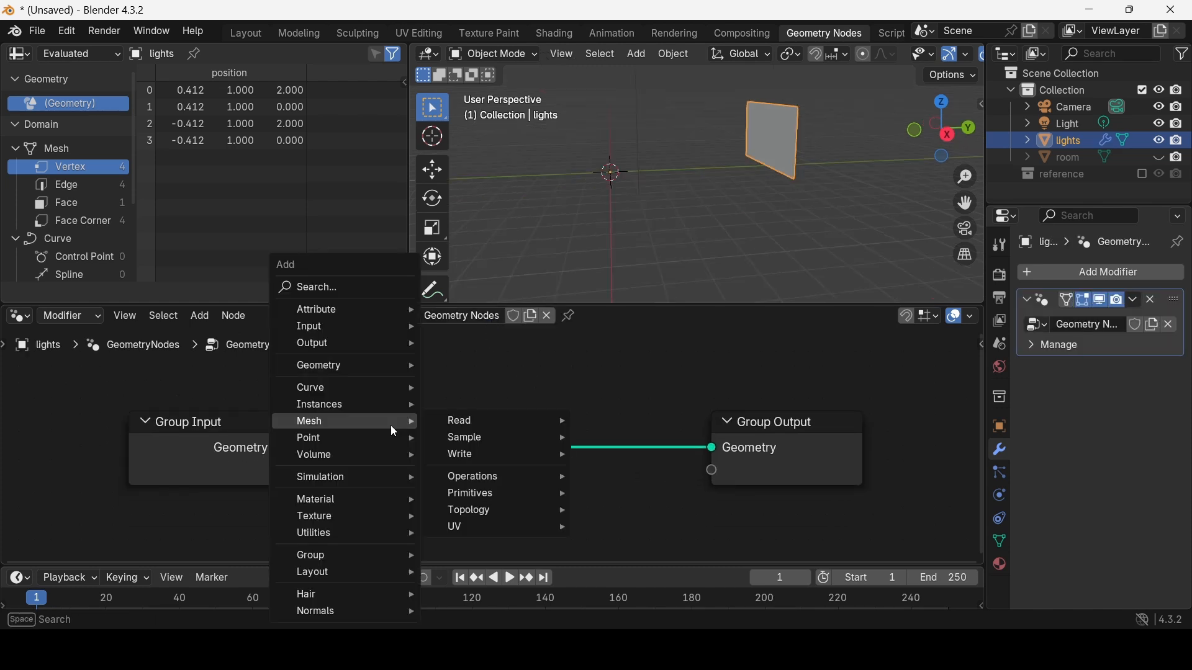
type("mesh")
left_click_drag(480, 409, 721, 408)
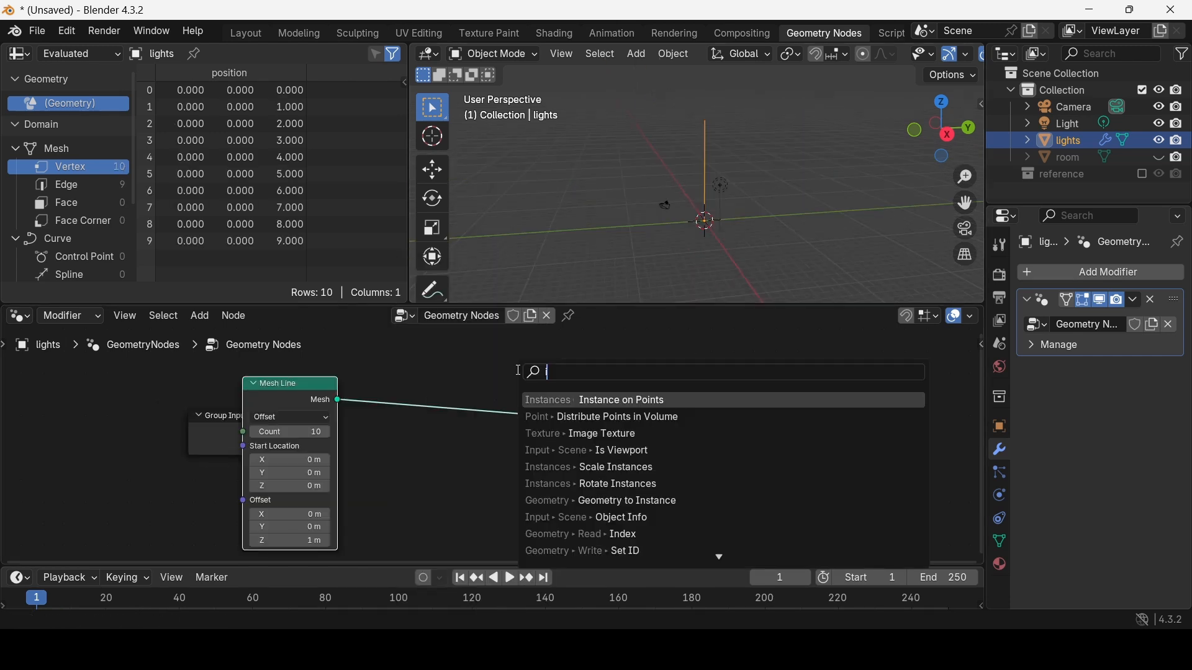
Step: Insert an Instance on Points node between the Mesh Line and the Group Output
type("s")
key("Return")
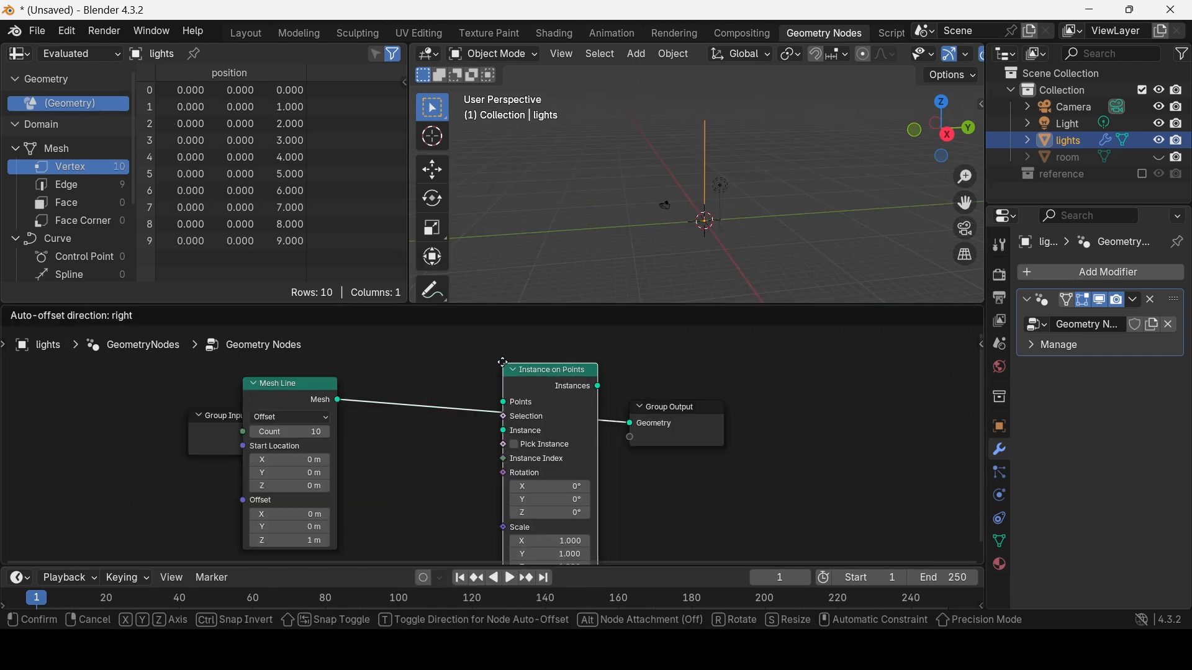
left_click(502, 367)
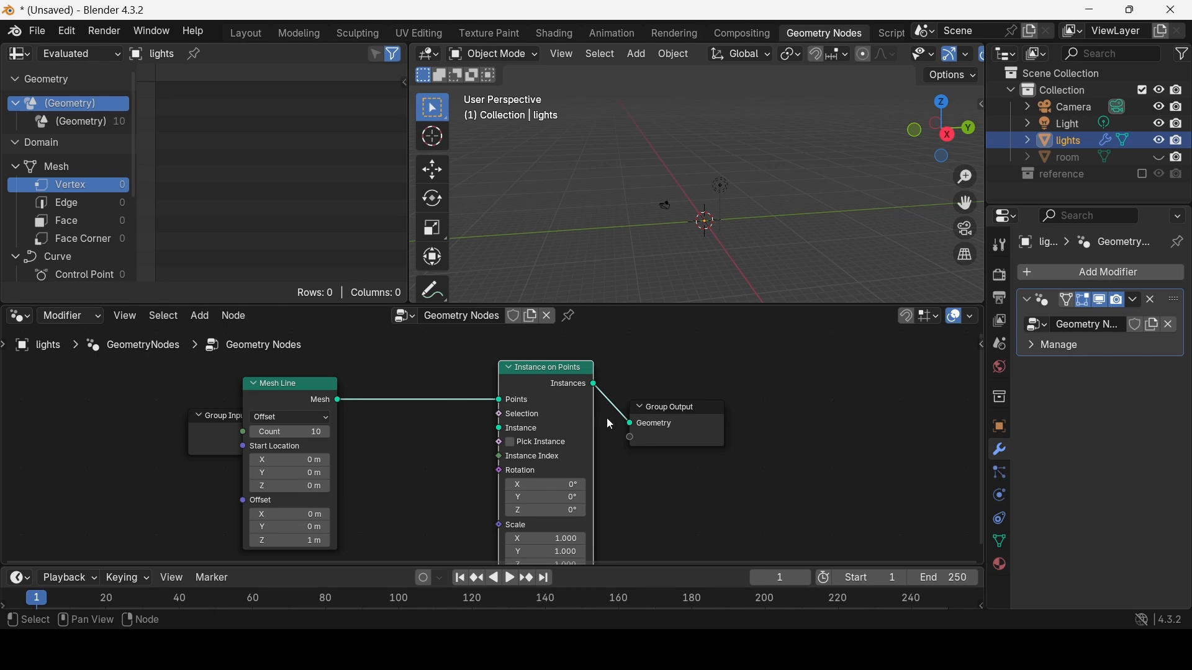
Step: Check the Node Wrangler add-on's status in the preferences by searching the add-ons for "nod"
left_click(67, 31)
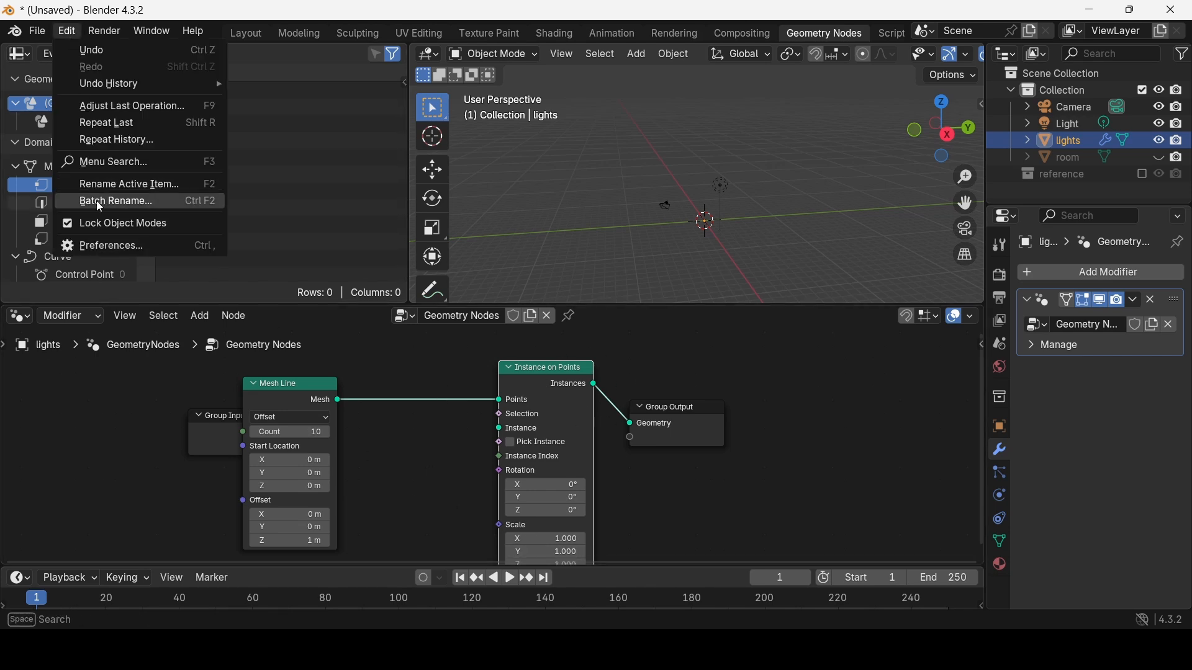
left_click(100, 246)
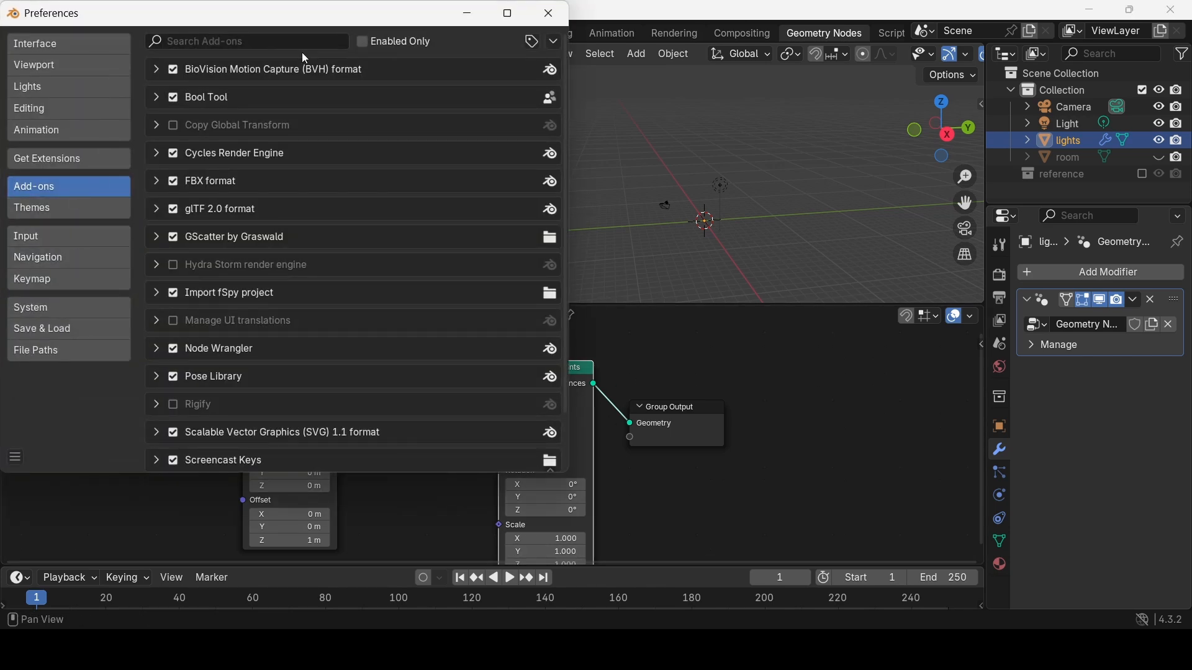
type("no")
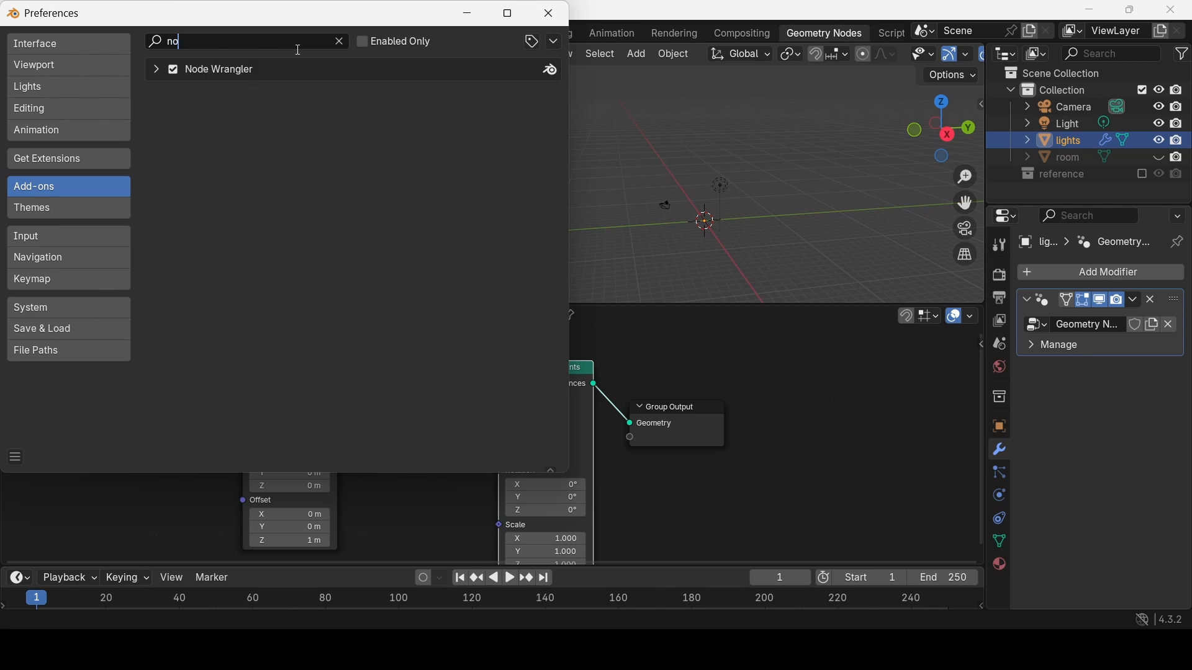
type("d")
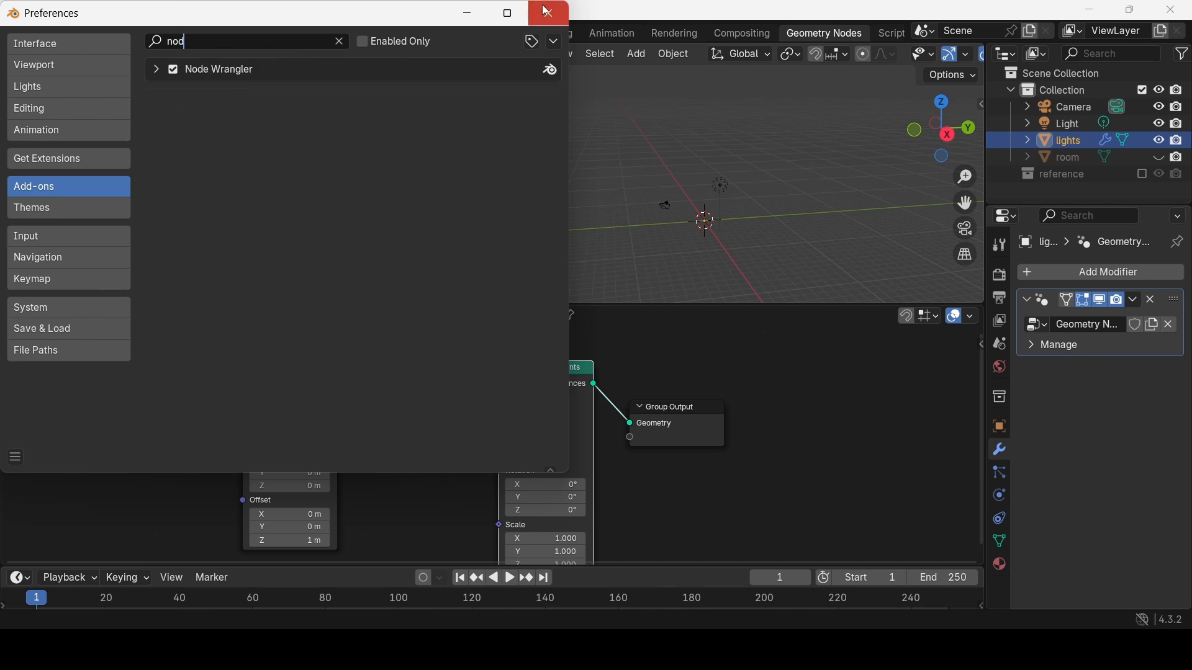
left_click(548, 13)
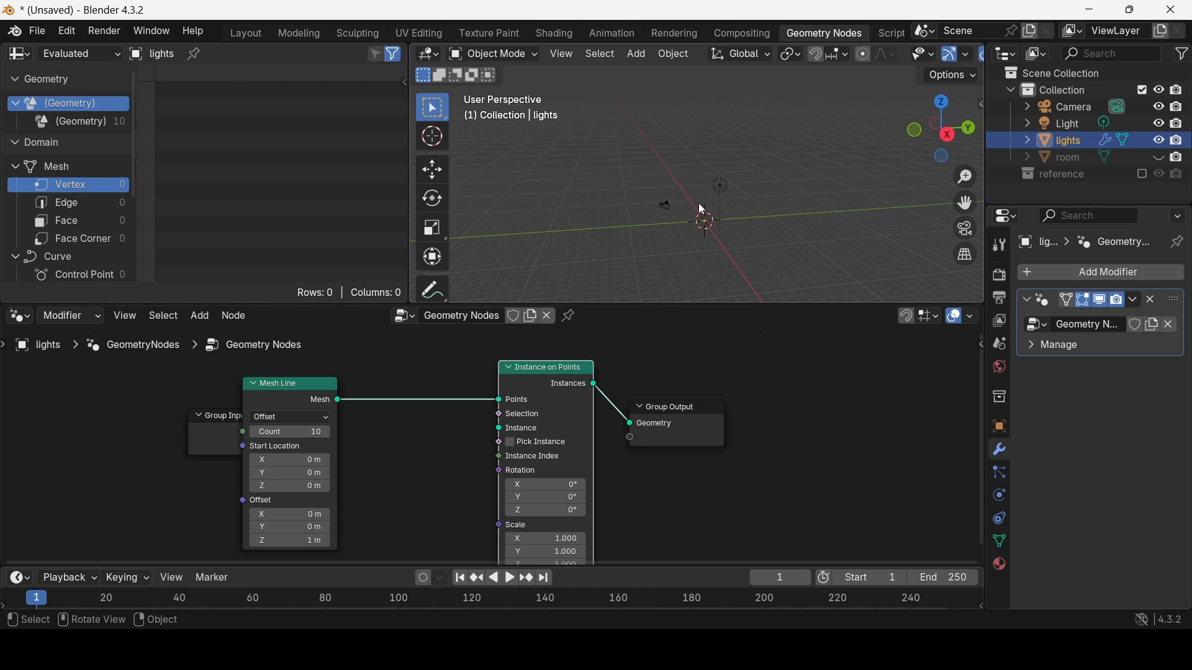
Step: Connect a Cube node's mesh to the Instance input of Instance on Points, and unhide the room
scroll(685, 443, "up", 1)
scroll(735, 411, "down", 2)
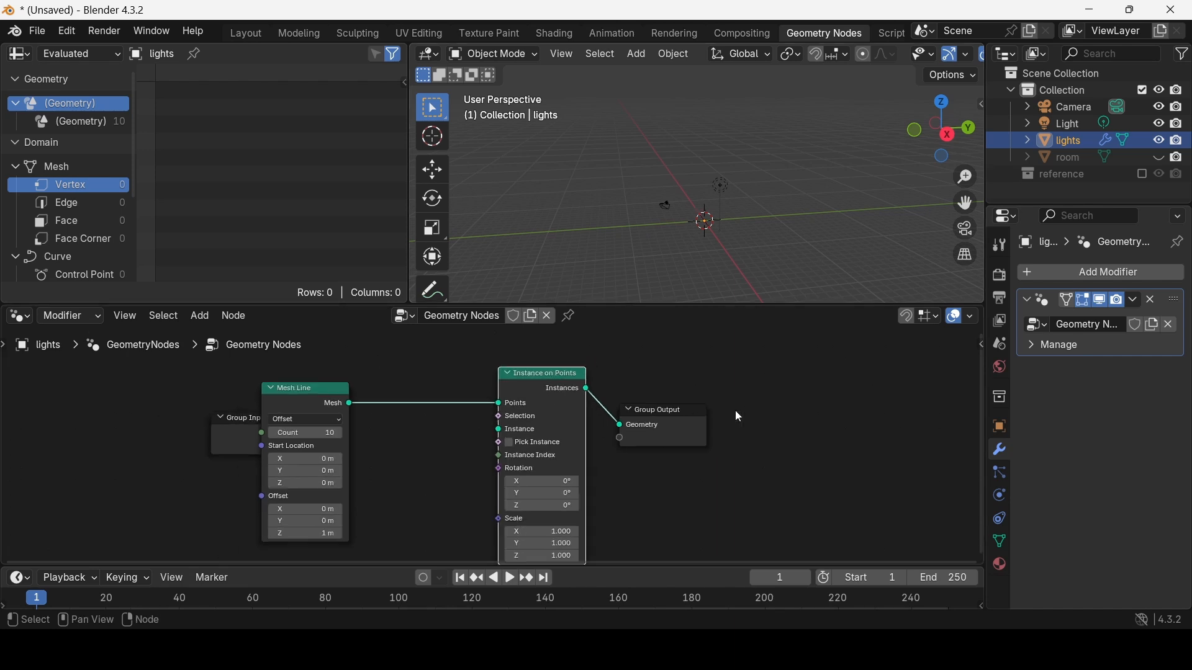
scroll(528, 422, "up", 1)
middle_click_drag(522, 424, 595, 379)
left_click_drag(571, 385, 507, 447)
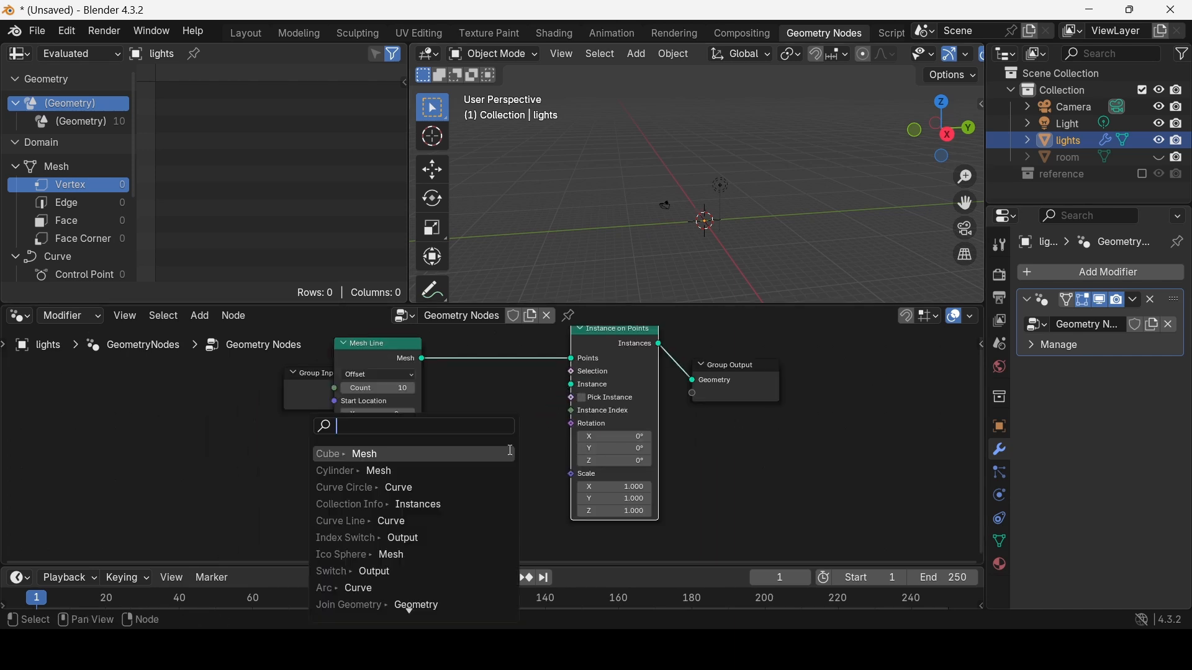
type("cube")
key("Return")
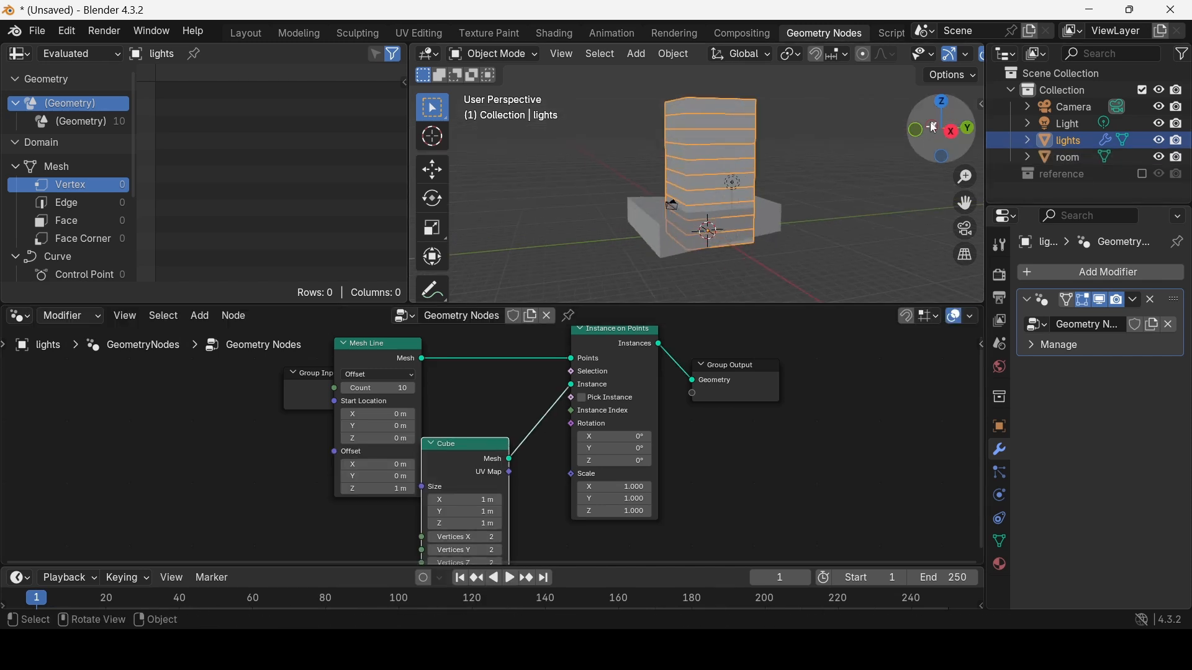
Step: Spread the Group Input, Mesh Line and Cube nodes apart so that none overlap
left_click_drag(938, 132, 887, 125)
scroll(313, 410, "down", 1)
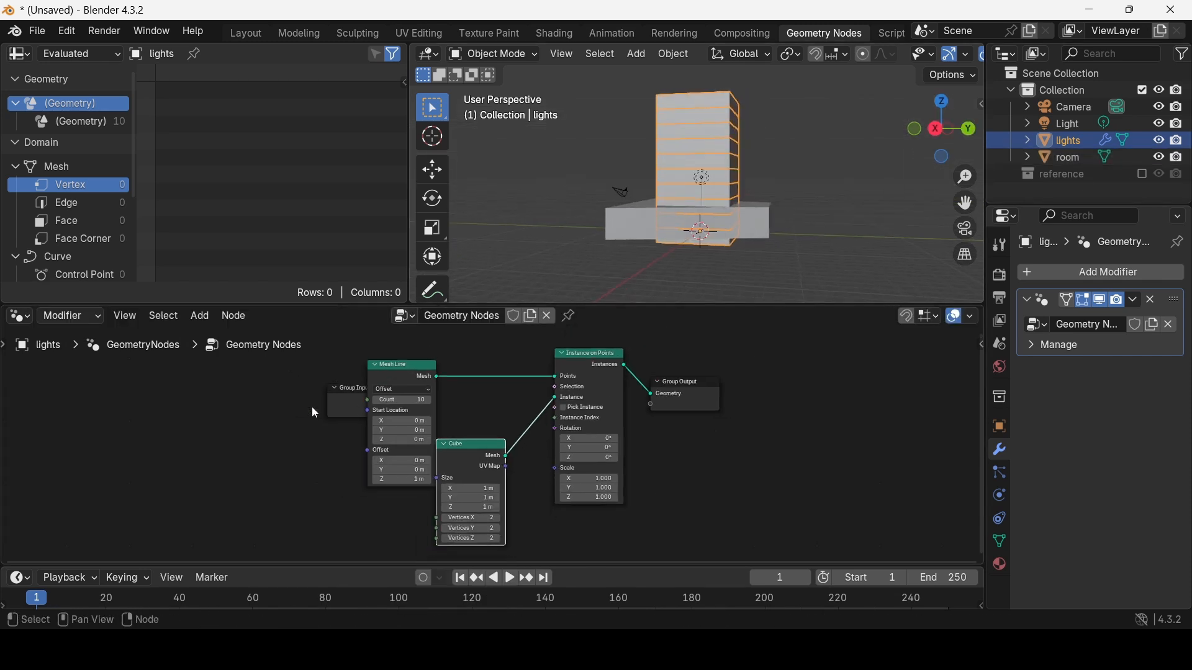
left_click_drag(339, 407, 208, 410)
left_click_drag(453, 441, 419, 439)
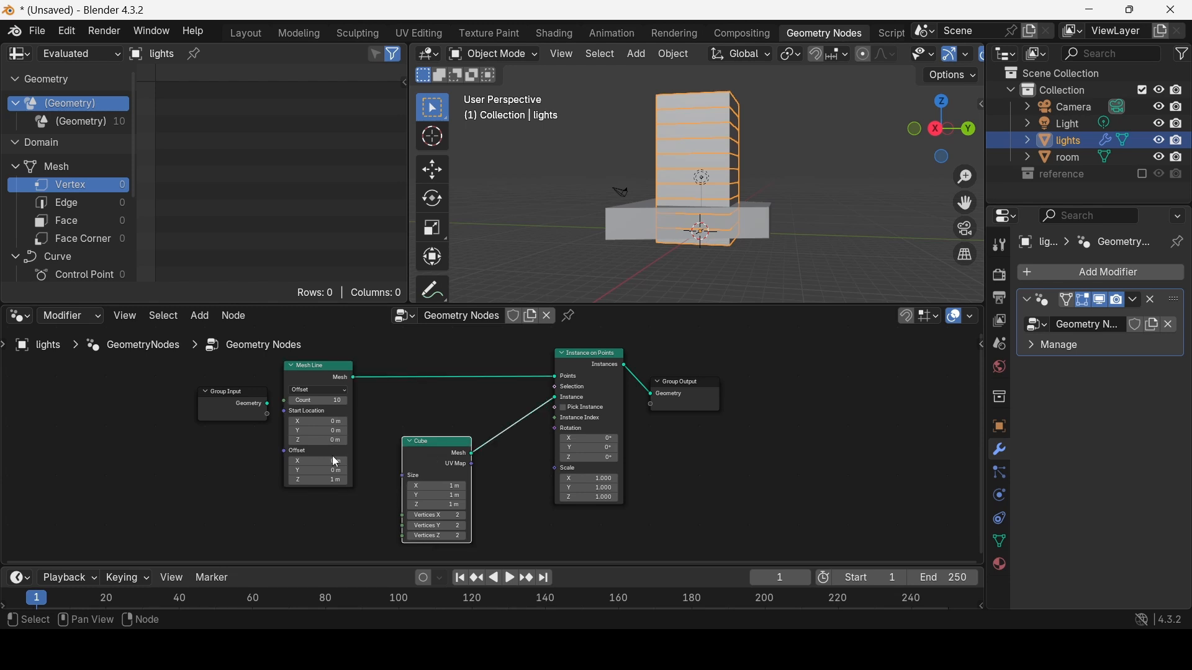
Step: Set the cube size to 0.76 m and the instance scale to -0.7 on all axes, with a Mesh Line Z offset of 0.18 m
left_click_drag(435, 487, 410, 505)
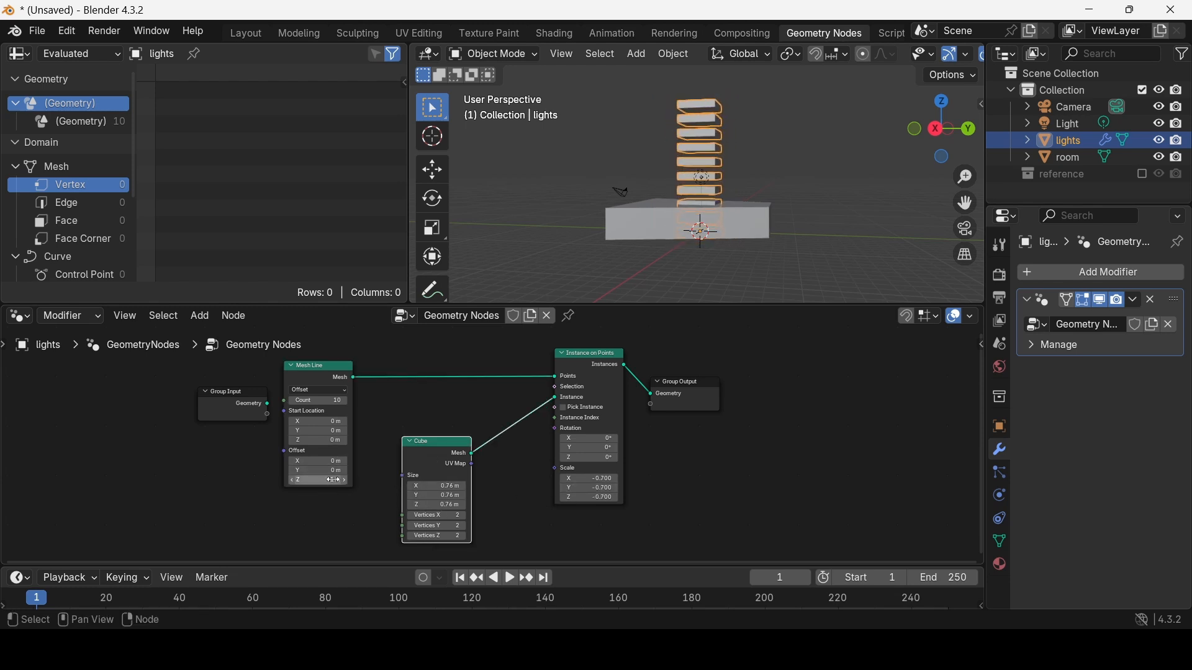
left_click_drag(333, 481, 294, 480)
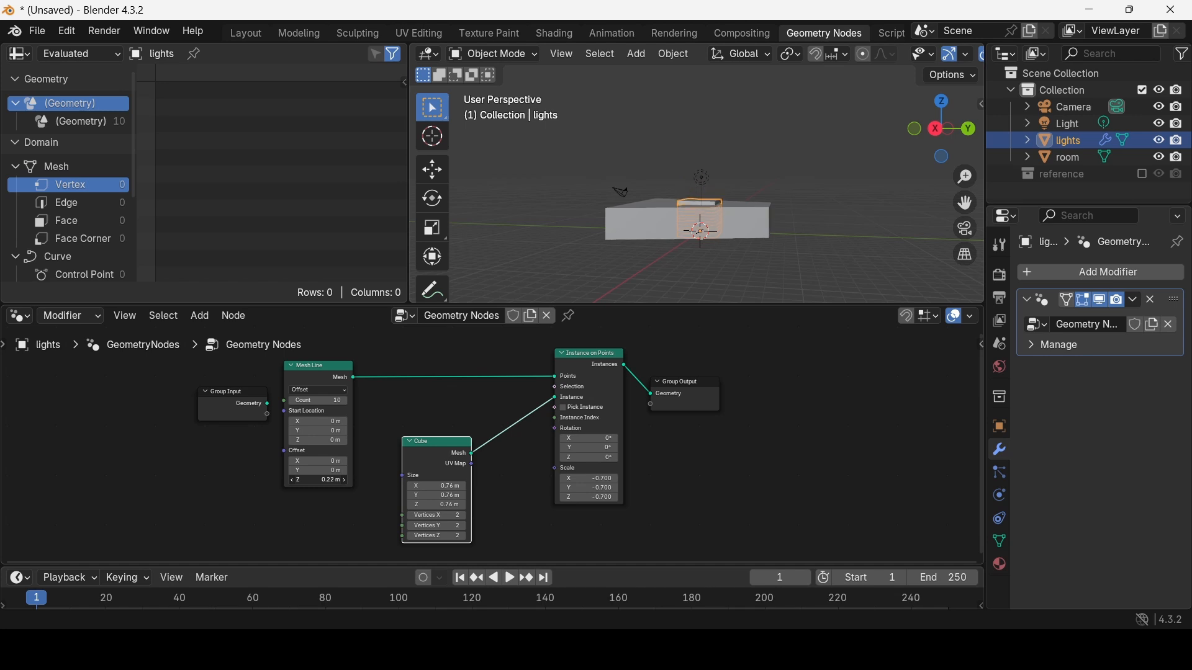
Step: Move the lights object about 5.5 m along Y to the narrow end of the room
left_click(936, 129)
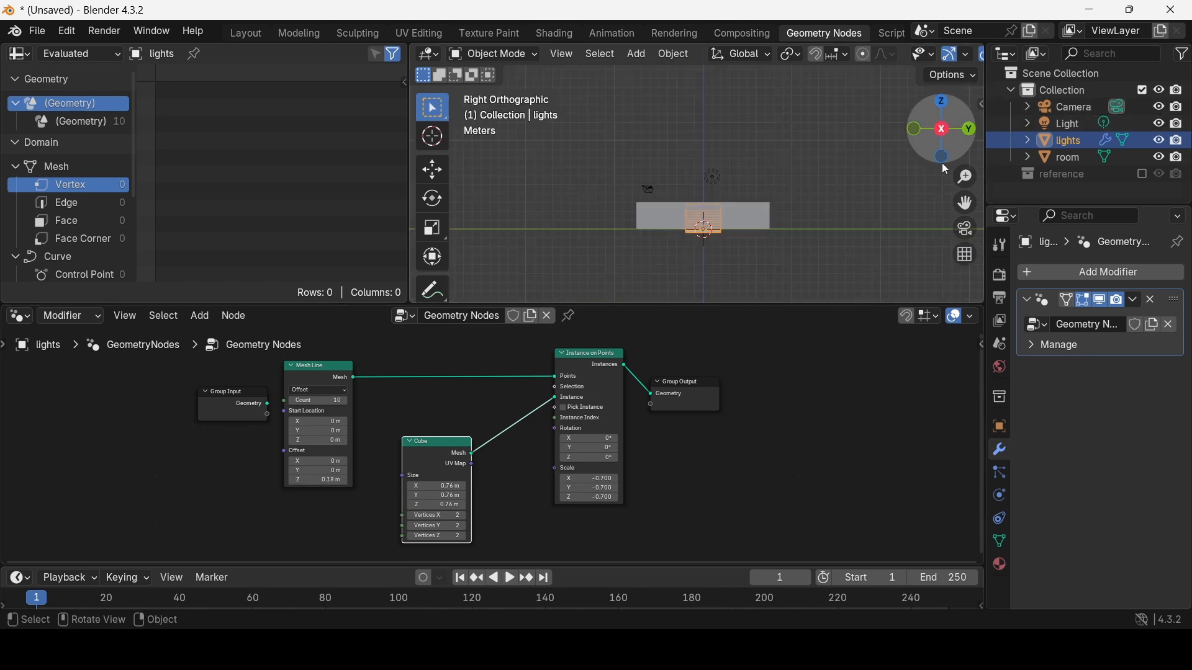
scroll(787, 217, "up", 4)
scroll(851, 211, "down", 1)
left_click_drag(964, 202, 1097, 193)
key("g")
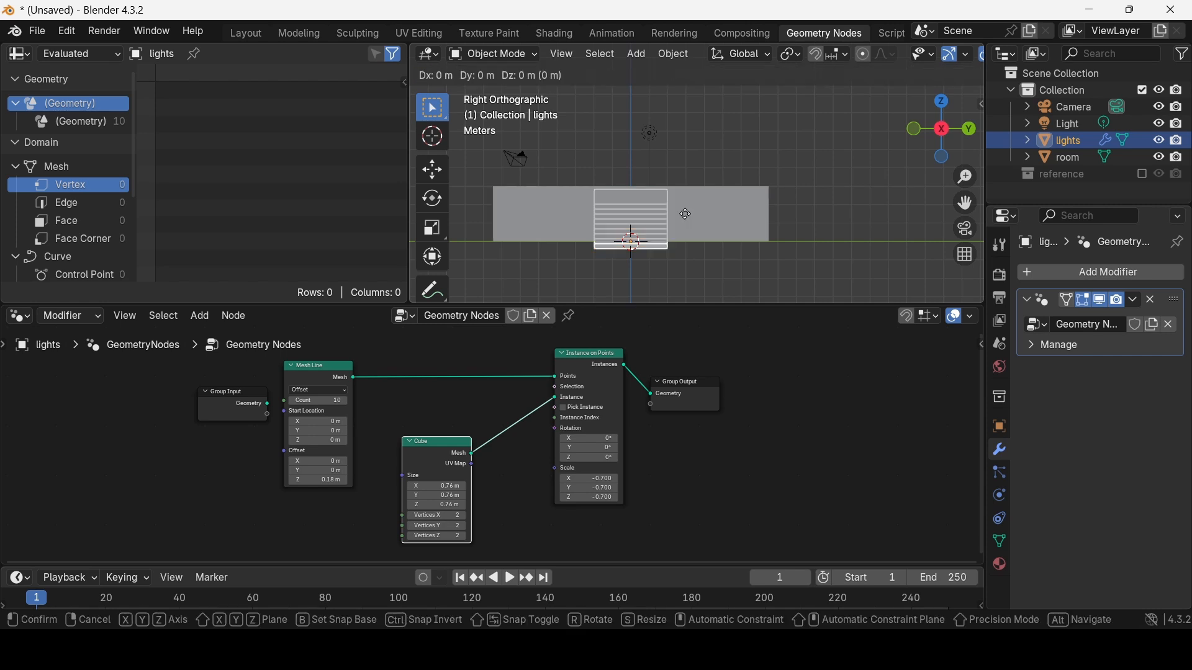
key("y")
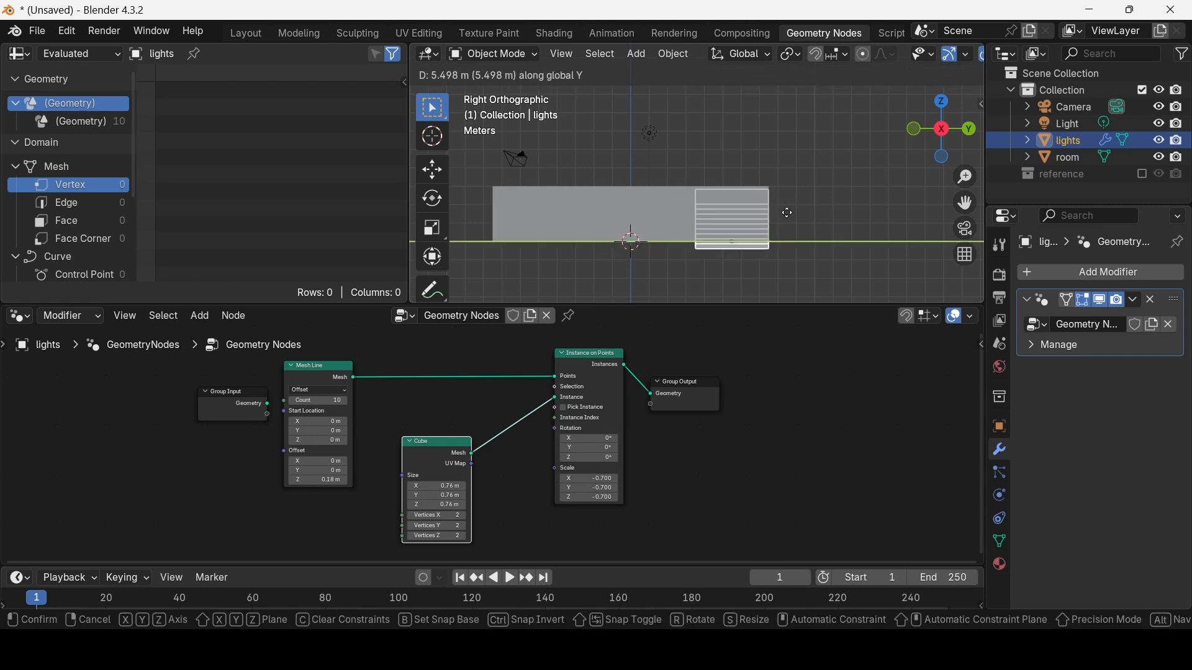
left_click(787, 213)
Step: Scale the lights object along Y to about 0.07 to make it a thin panel
left_click_drag(932, 134, 946, 124)
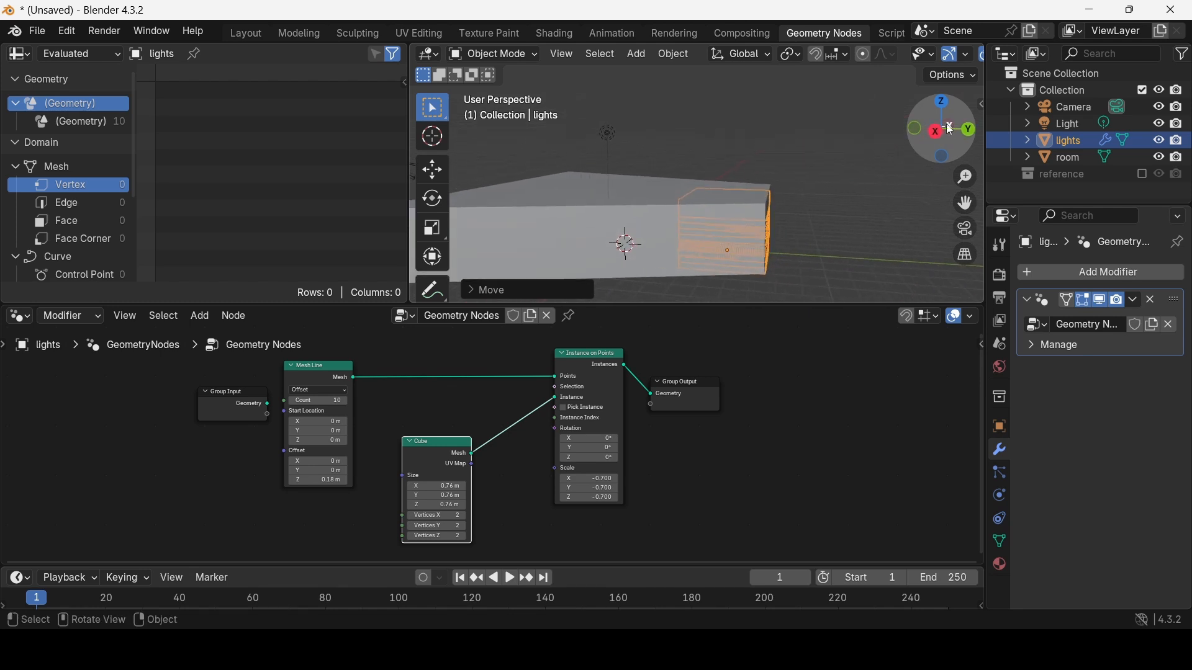
left_click(937, 133)
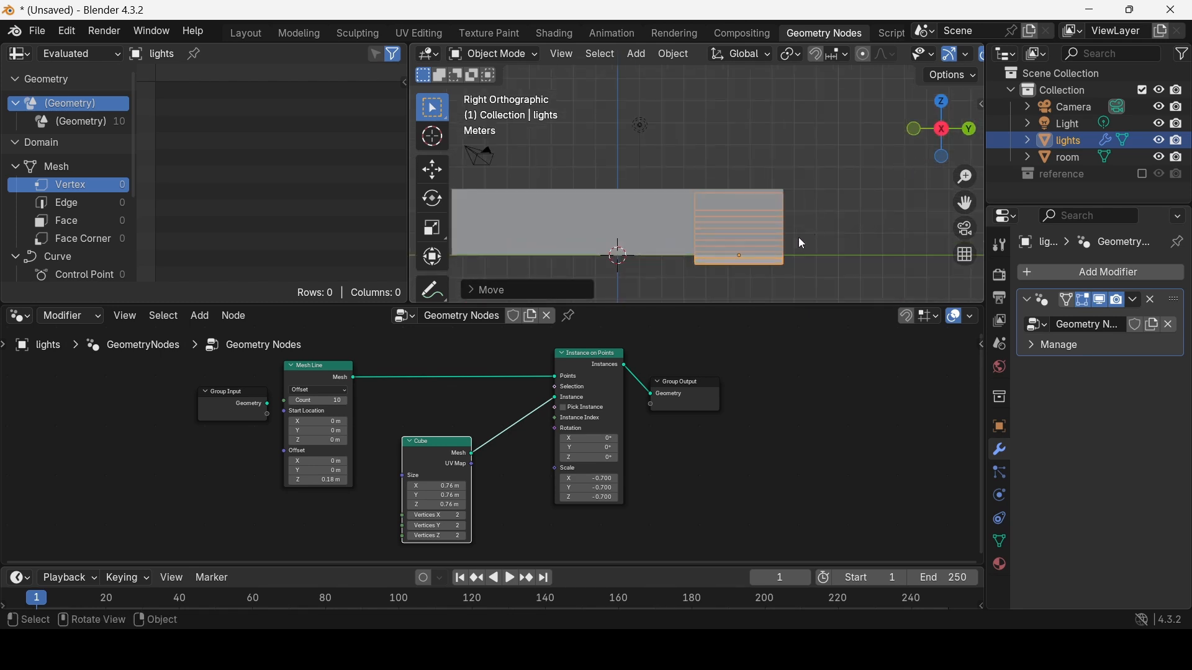
key("s")
key("y")
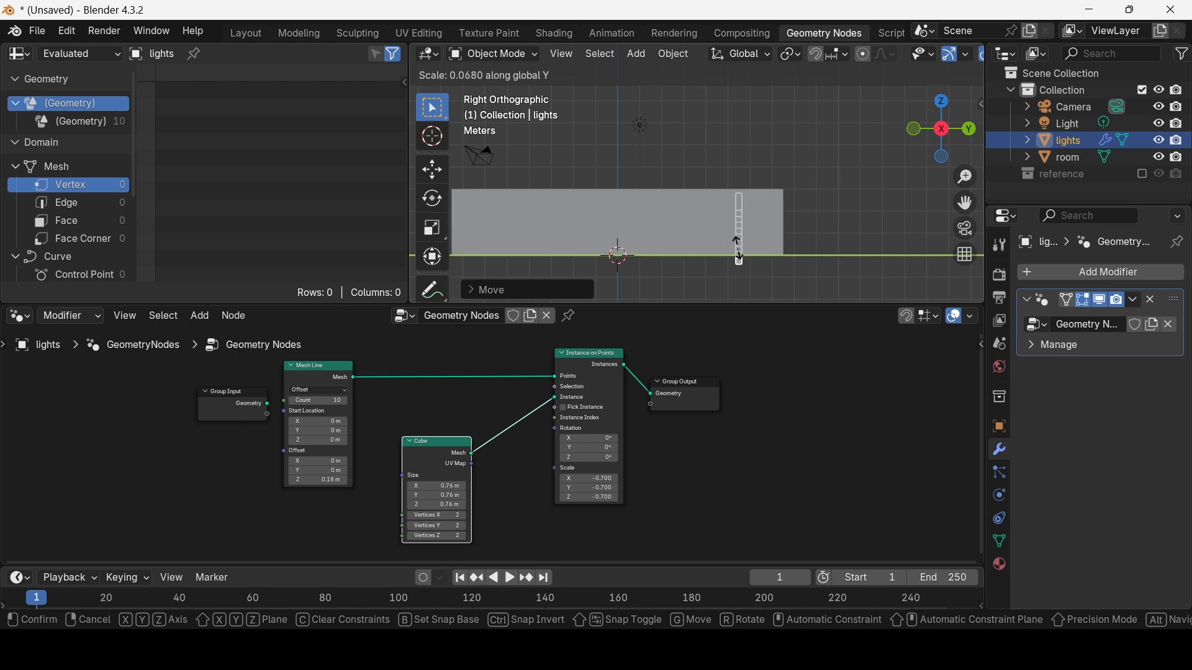
left_click(739, 250)
Step: Move the thin lights panel about 1.8 m along Y against the room's end wall
left_click_drag(935, 135, 973, 140)
left_click(955, 129)
scroll(874, 170, "up", 2)
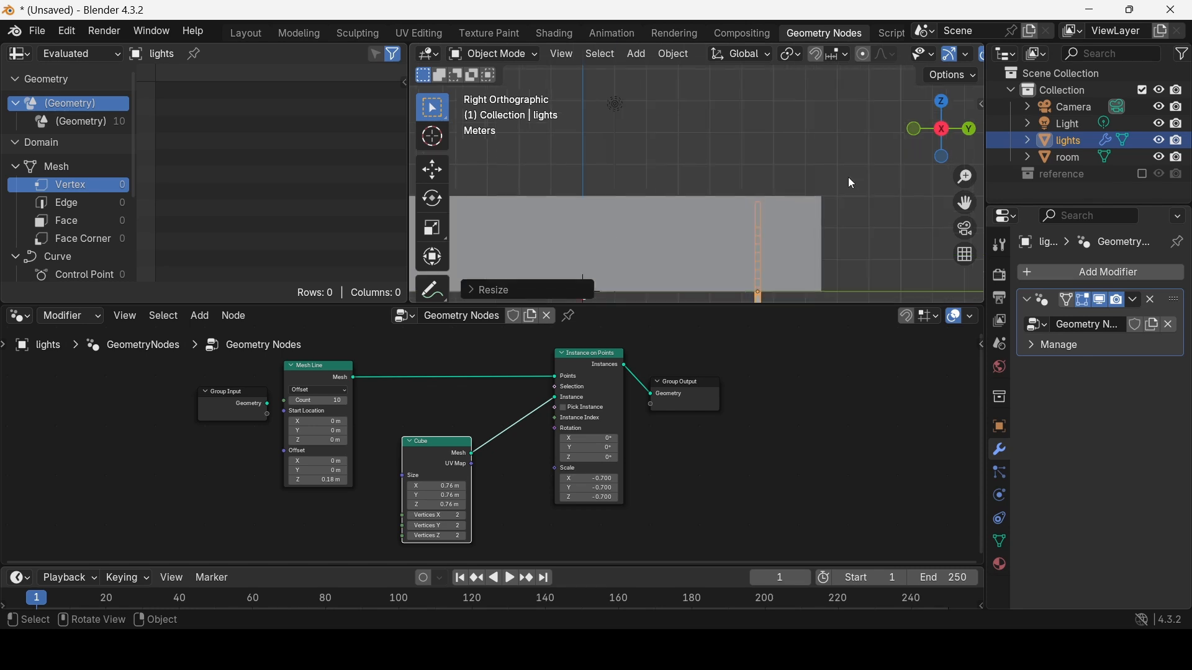
scroll(835, 179, "down", 1)
key("g")
key("y")
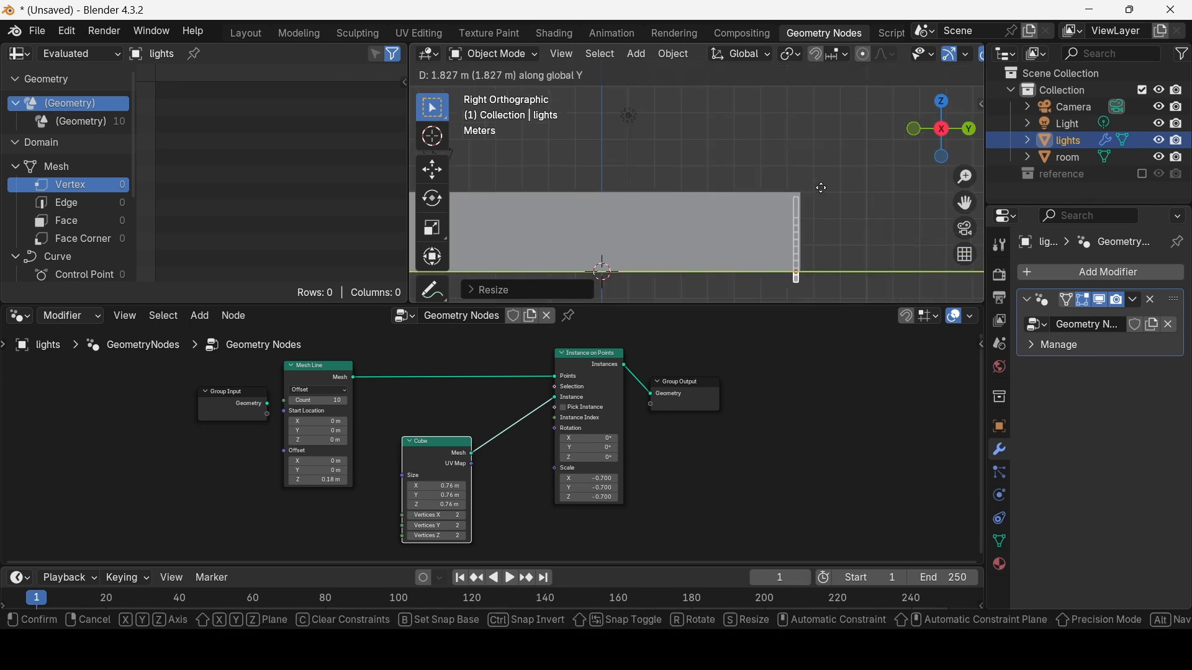
left_click(815, 211)
Step: Raise the lights panel about 0.14 m along Z
key("g")
key("z")
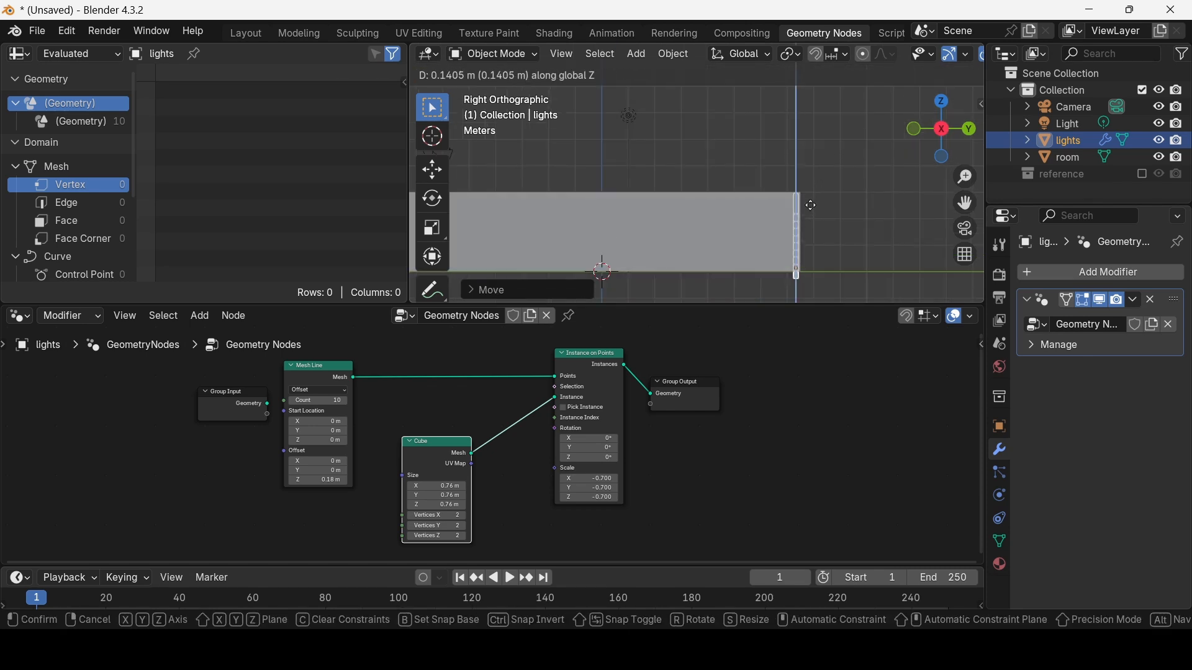
left_click(811, 206)
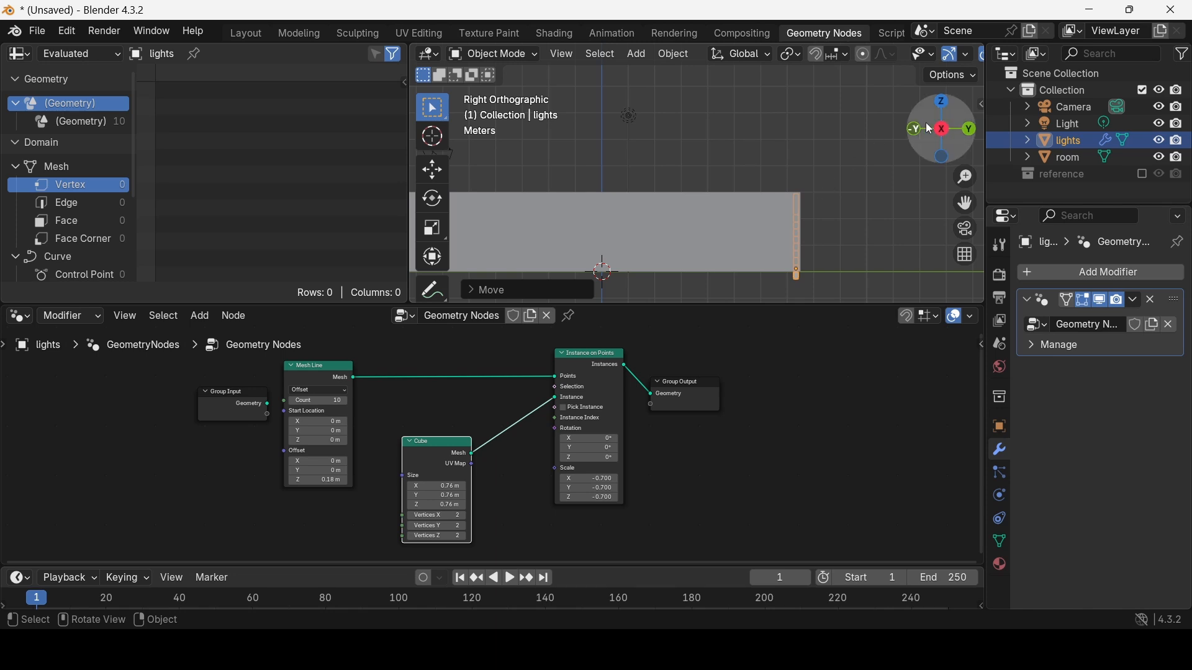
Step: Delete the room's wide front face in Edit Mode
mouse_move(944, 128)
left_mouse_down()
mouse_move(921, 114)
mouse_move(946, 117)
left_mouse_up()
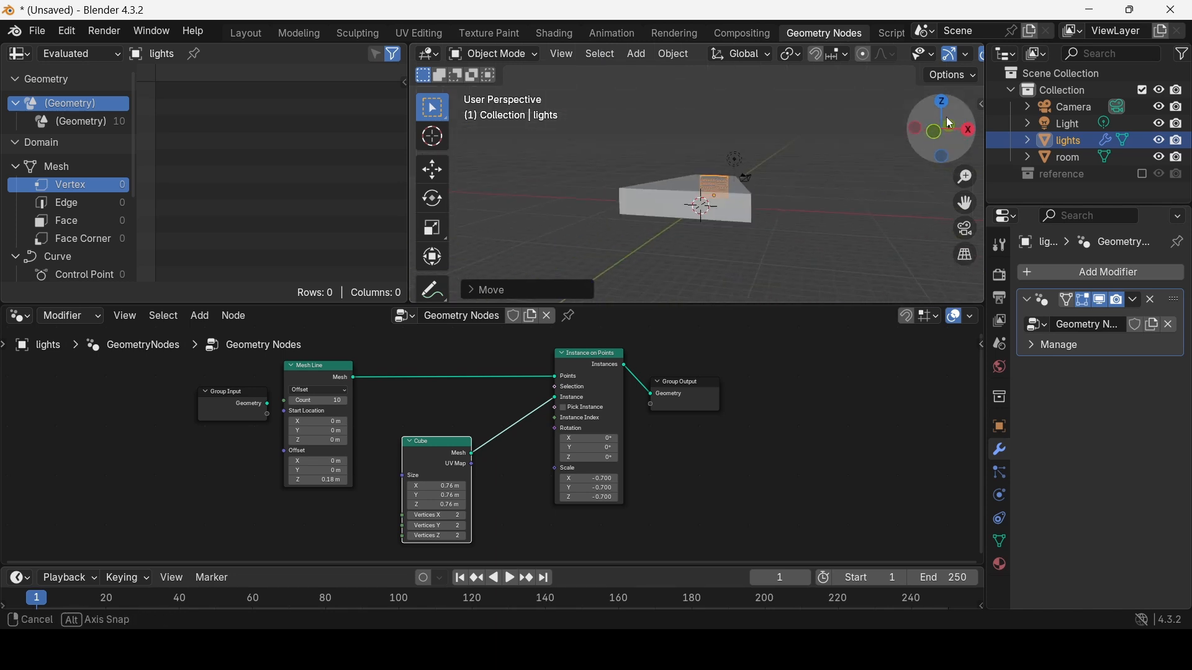
left_click(727, 224)
key("Tab")
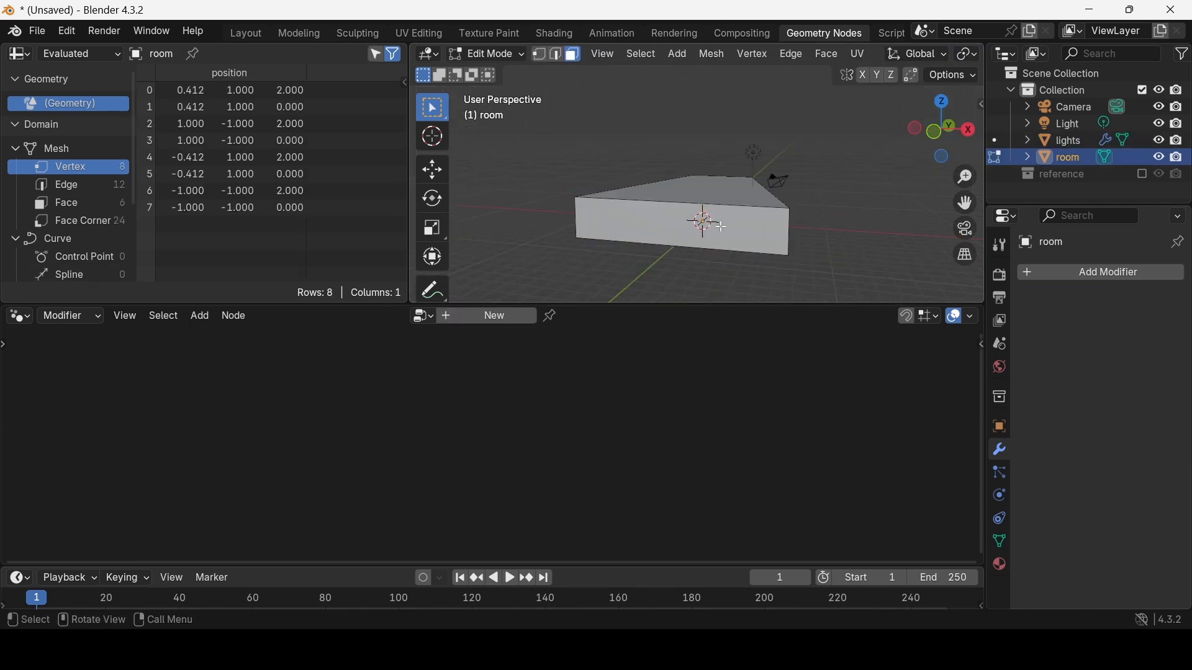
left_click(653, 222)
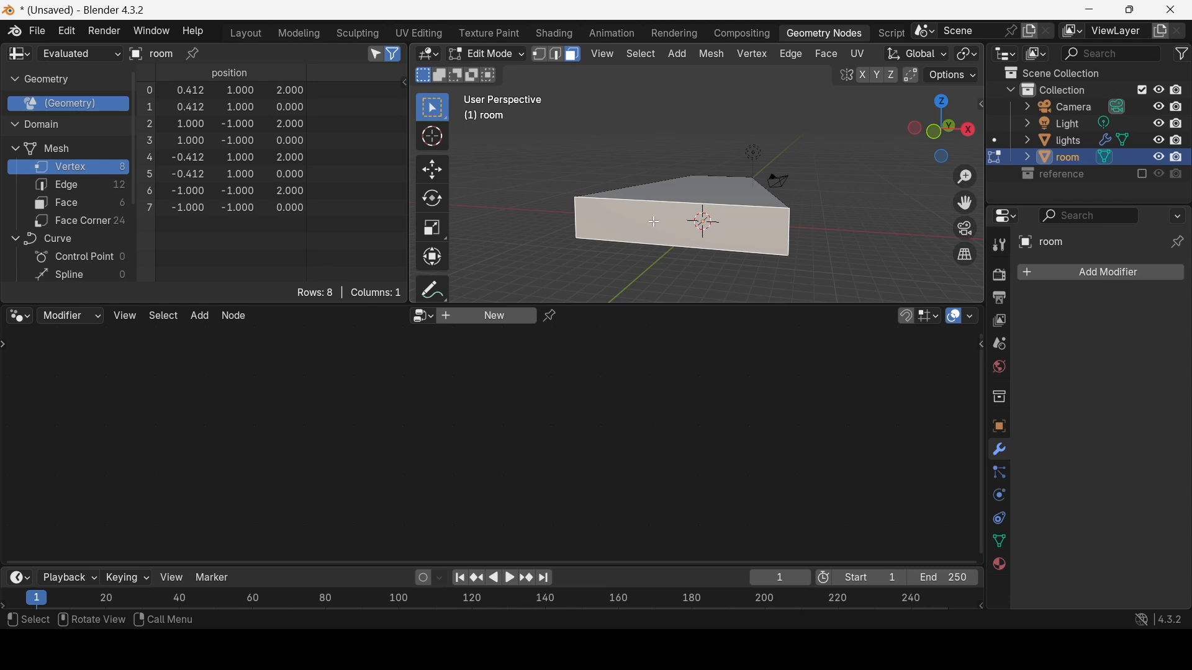
key("x")
left_click(599, 253)
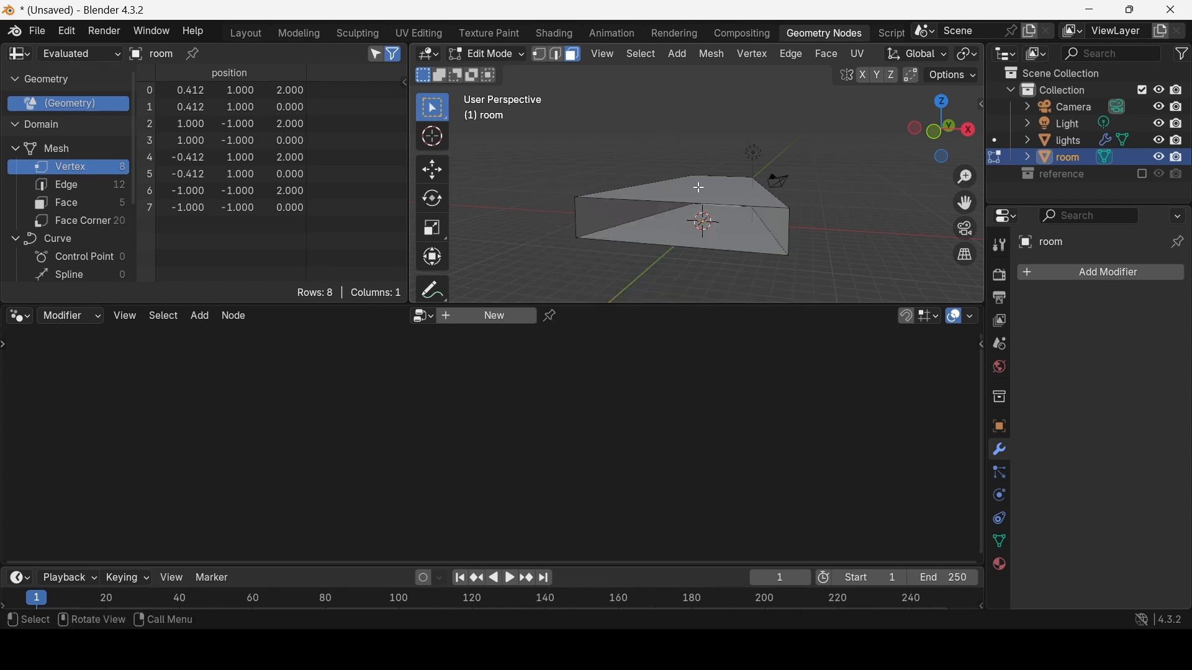
Step: Delete the room's ceiling face
left_click(699, 188)
key("x")
left_click(696, 188)
scroll(732, 189, "up", 1)
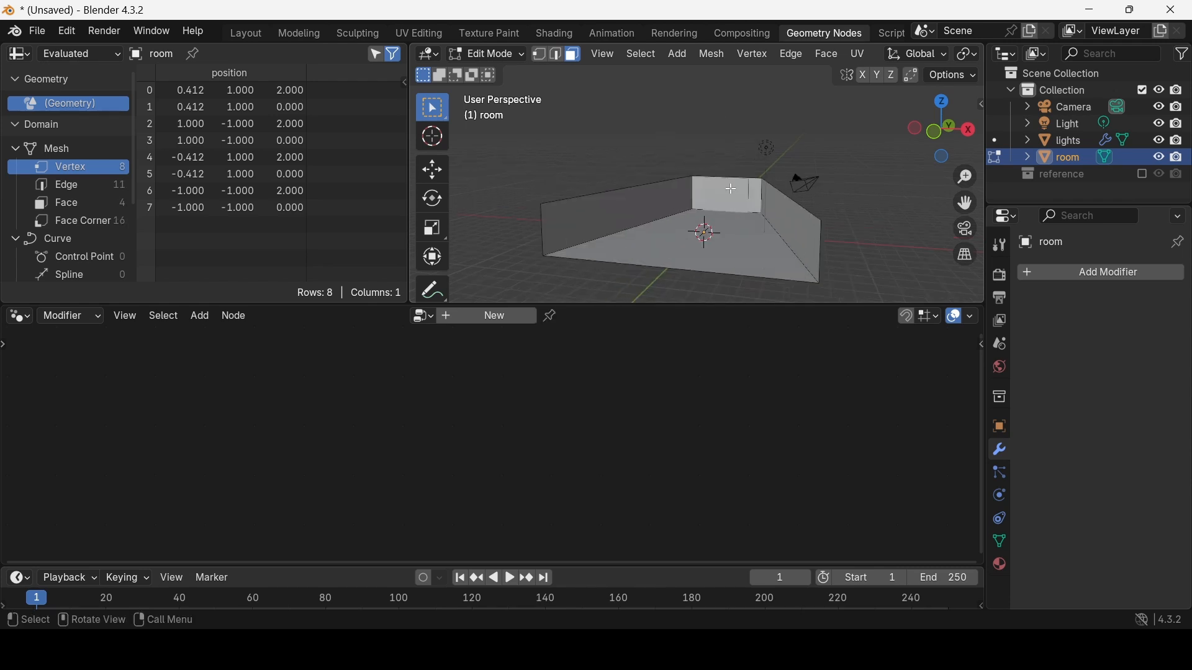
Step: Return to Object Mode, select the lights object and set the Mesh Line Z offset to 0.19 m
scroll(731, 189, "up", 4)
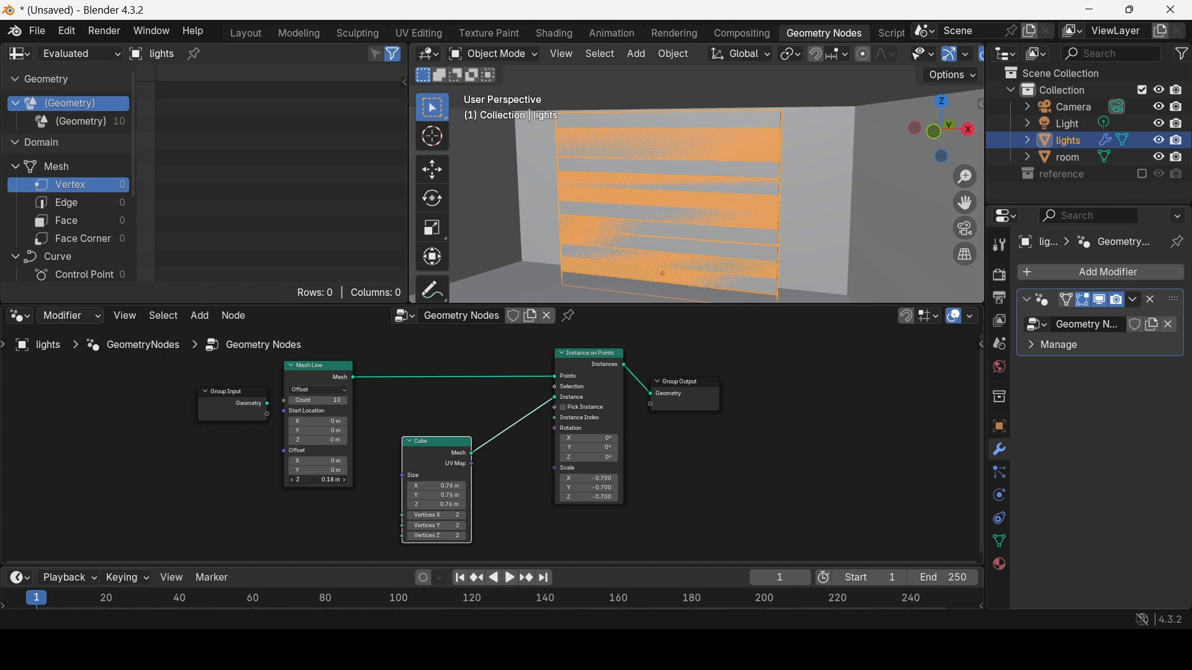
left_click_drag(318, 480, 329, 480)
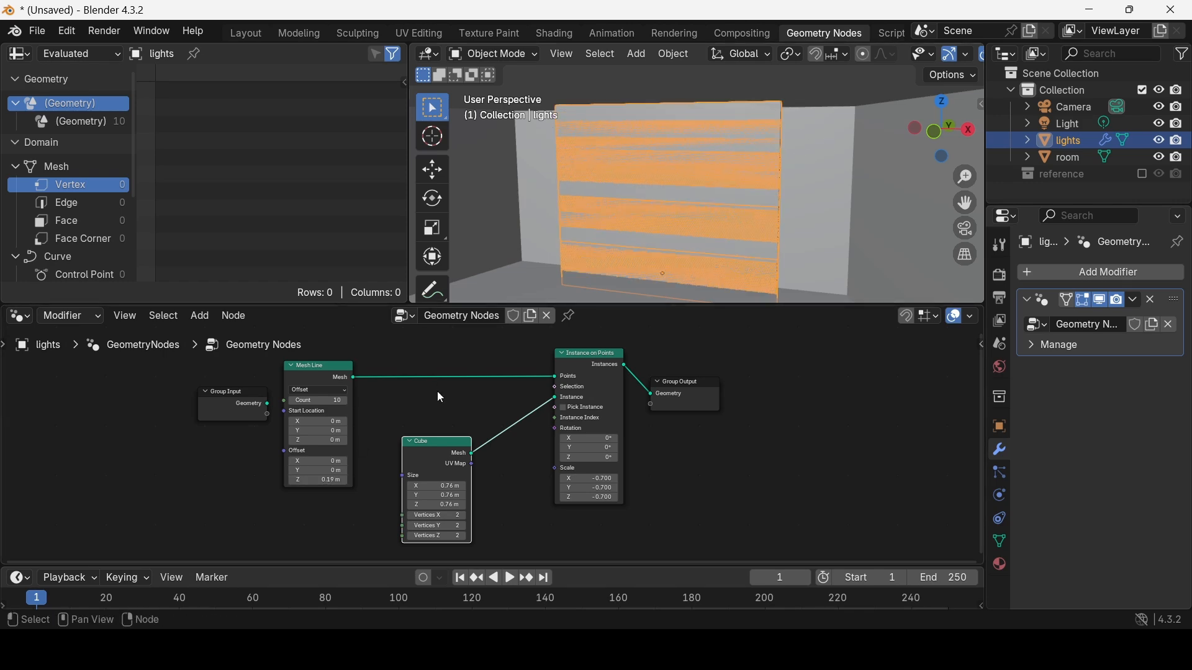
Step: Set the Mesh Line's Z offset to -0.25 m and its start location Z to 1.72 m
left_click_drag(337, 482, 317, 481)
left_click_drag(938, 146, 847, 124)
scroll(938, 150, "down", 5)
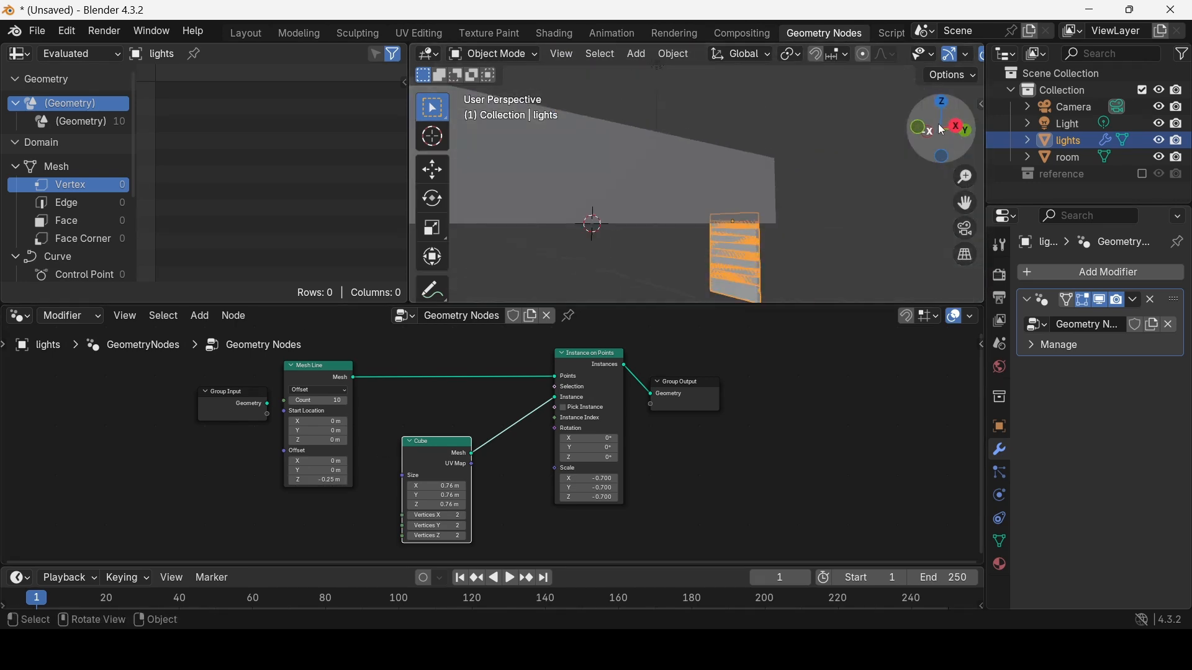
left_click_drag(937, 150, 1010, 176)
scroll(745, 198, "up", 3)
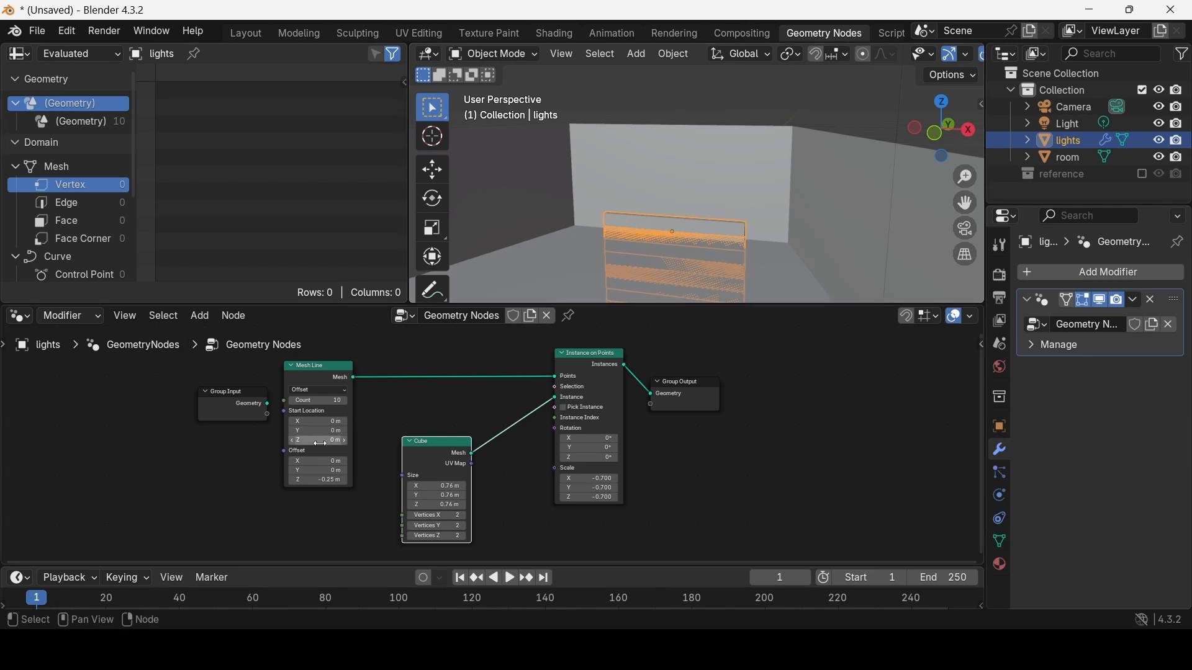
left_click_drag(319, 441, 338, 441)
scroll(488, 443, "up", 3)
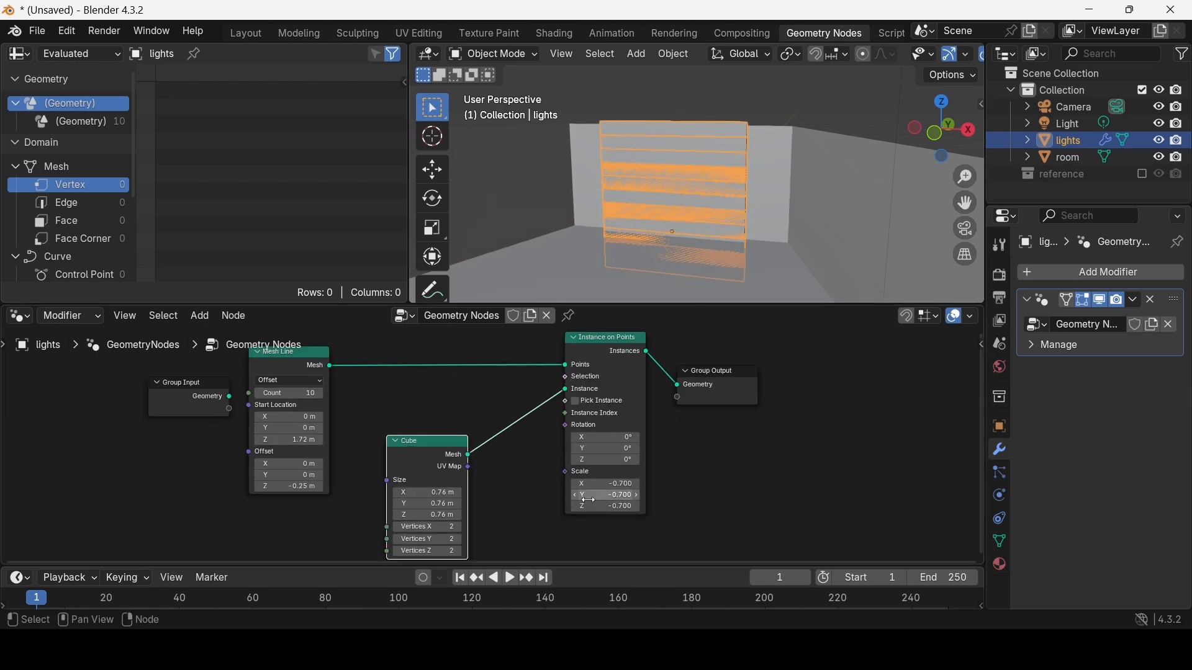
Step: Set the Instance on Points scale to 0.800 on all axes and the Mesh Line's Z offset to -0.6 m
left_click_drag(616, 487, 659, 511)
scroll(487, 448, "up", 1)
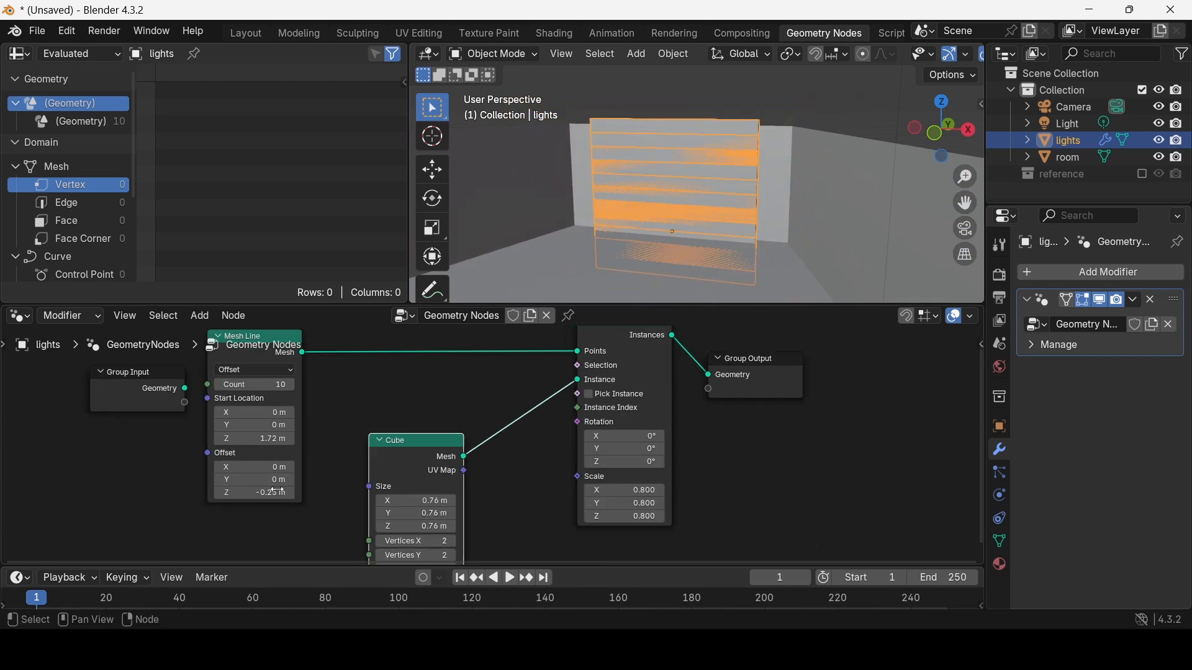
left_click_drag(255, 493, 263, 493)
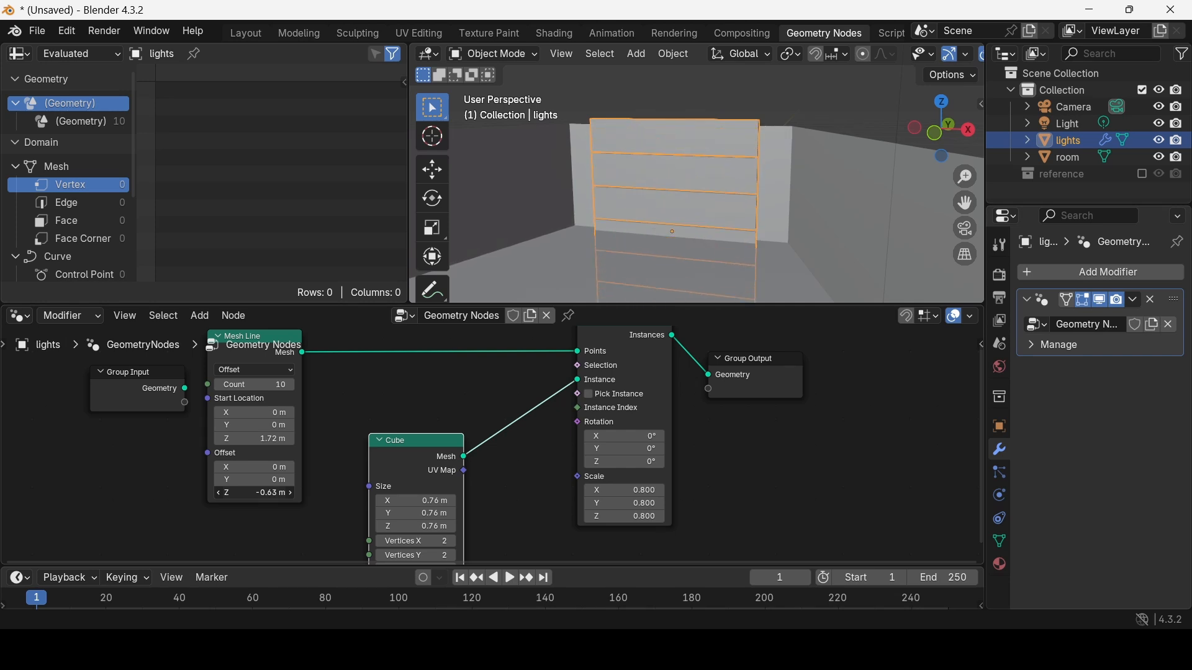
left_click_drag(255, 493, 254, 493)
middle_click_drag(474, 515, 473, 445)
scroll(473, 445, "up", 1)
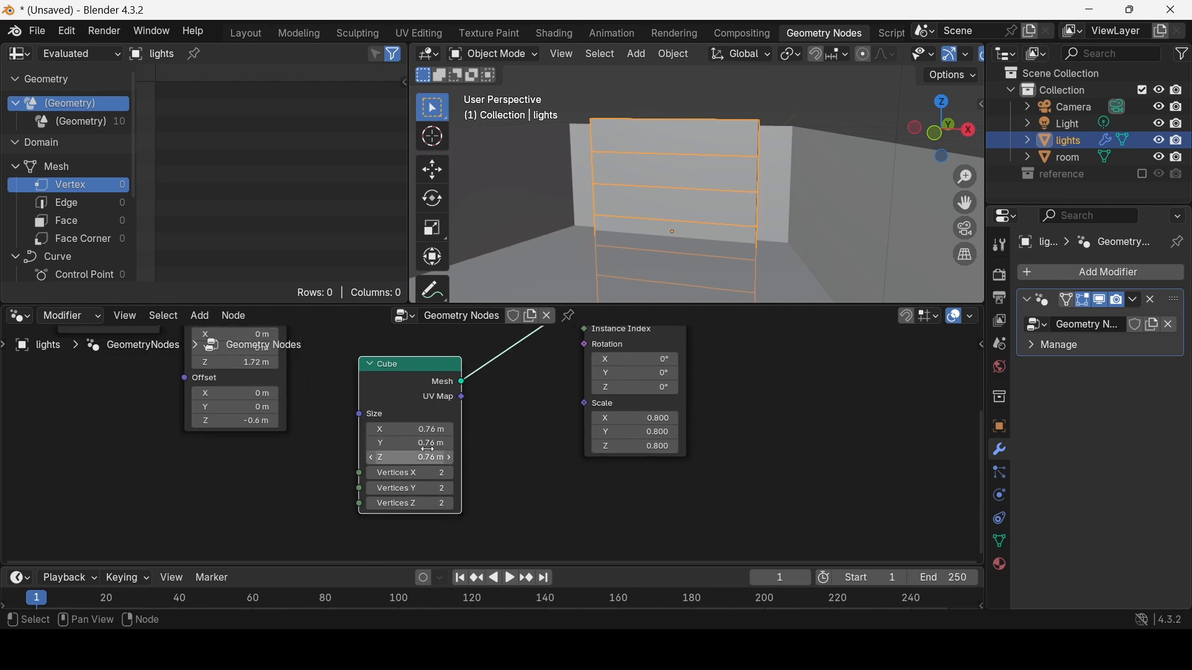
Step: Set the Cube node's size to 0.33 m on all axes and the Mesh Line's Z offset to -0.33 m
left_click_drag(428, 429, 401, 458)
mouse_move(937, 133)
left_mouse_down()
mouse_move(833, 166)
mouse_move(927, 143)
left_mouse_up()
scroll(273, 398, "up", 1)
left_click_drag(237, 419, 241, 419)
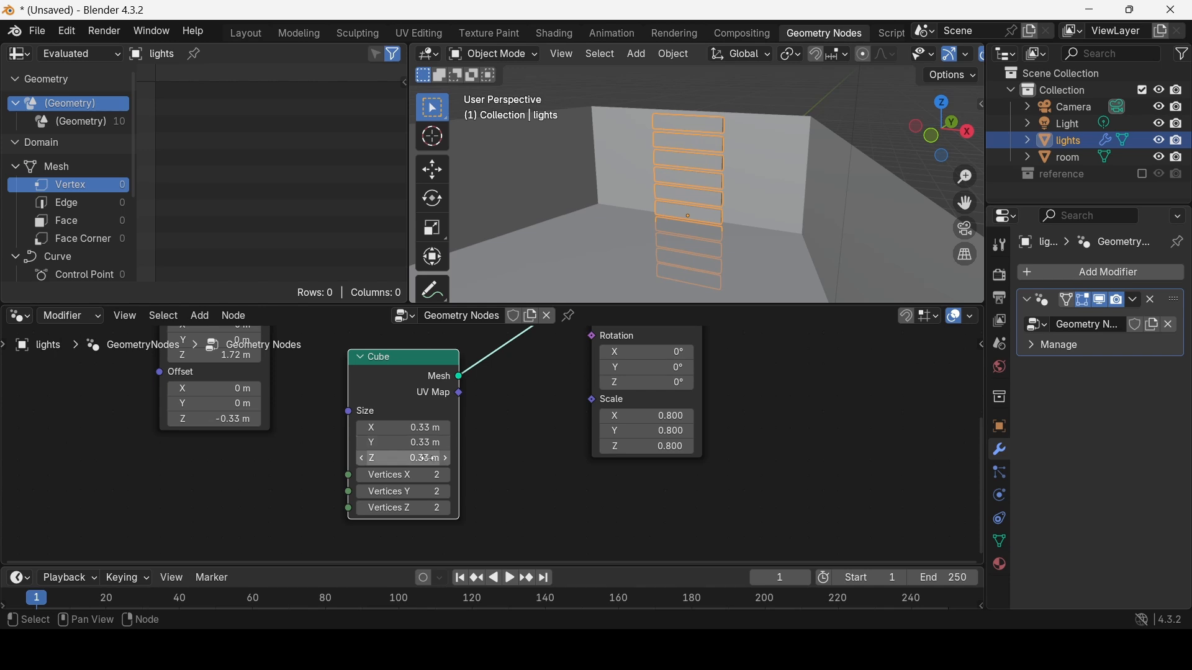
Step: Reduce the Cube node's Z size to 0.19 m and set the Mesh Line's Z offset to -0.18 m
mouse_move(428, 458)
left_mouse_down()
mouse_move(398, 460)
mouse_move(412, 460)
left_mouse_up()
key("ctrl+z")
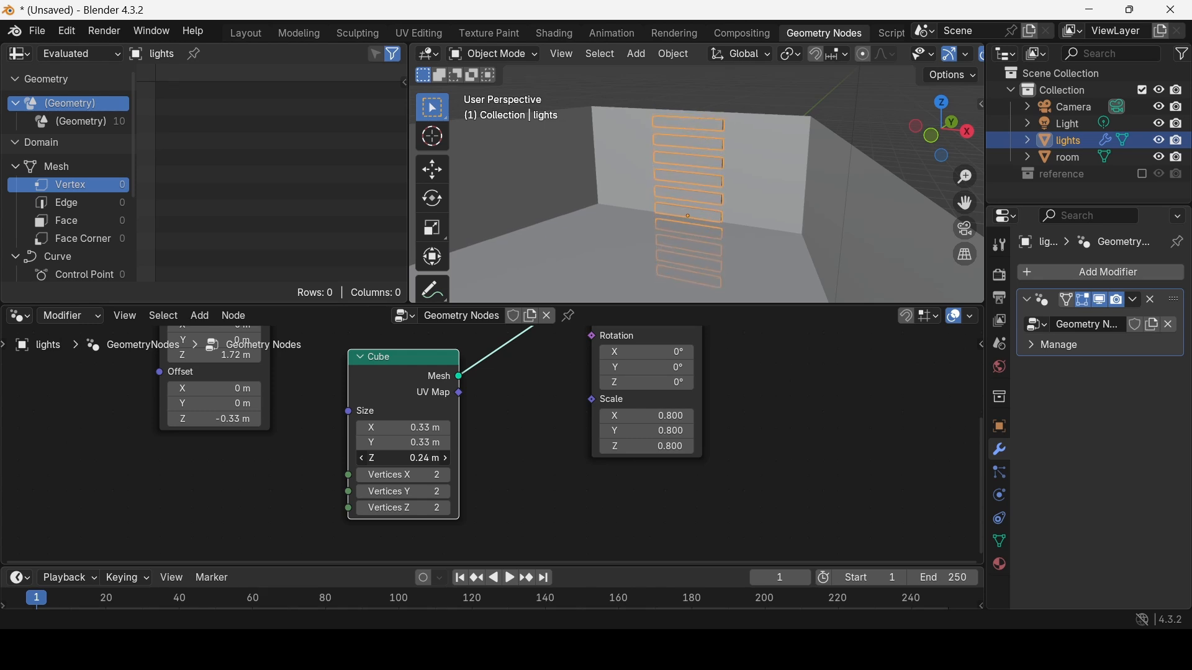
left_click_drag(217, 420, 245, 420)
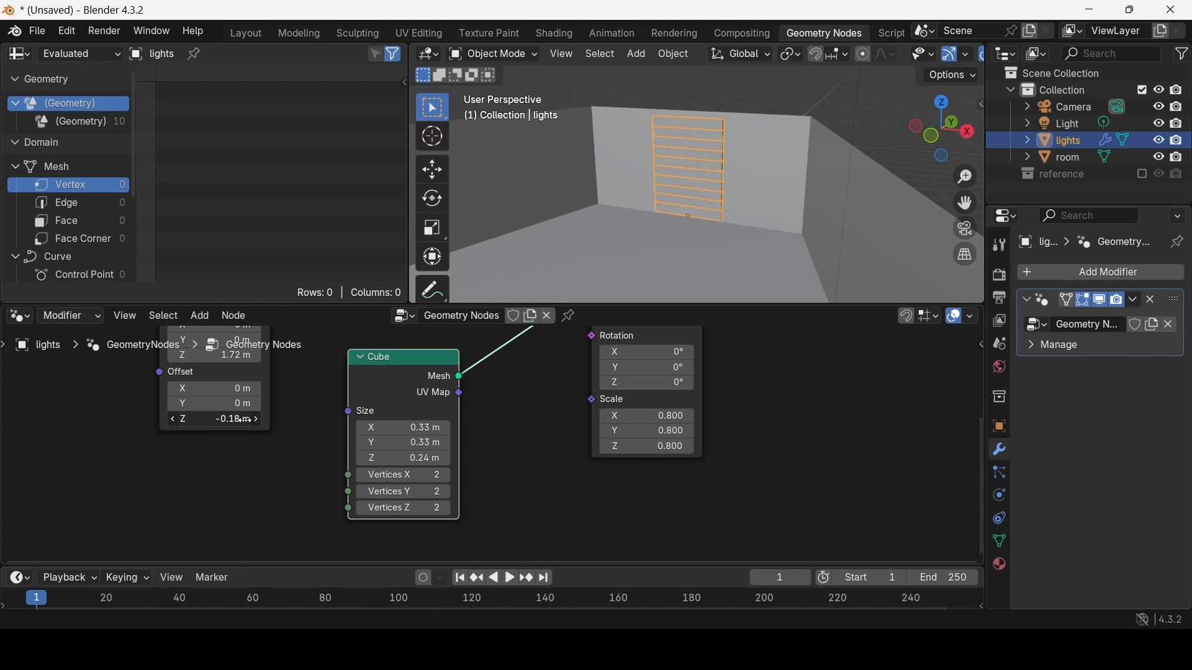
left_click_drag(413, 460, 397, 460)
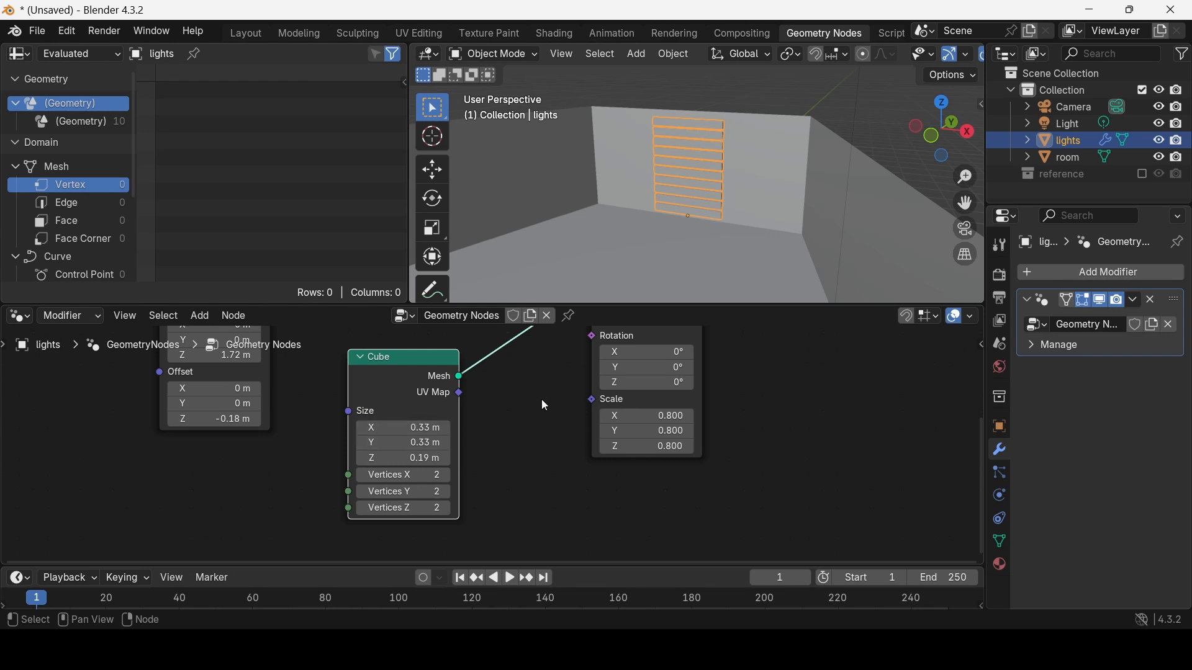
Step: Raise the lights object slightly along the Z axis against the end wall
middle_click_drag(206, 453, 163, 600)
scroll(587, 396, "down", 1)
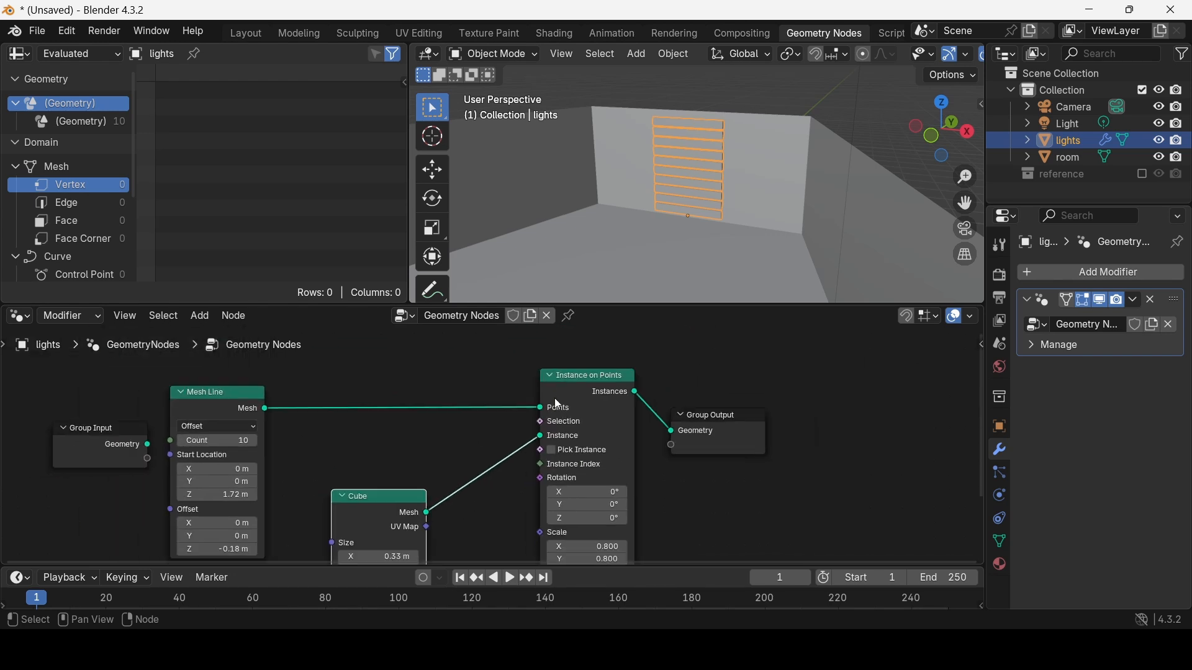
key("g")
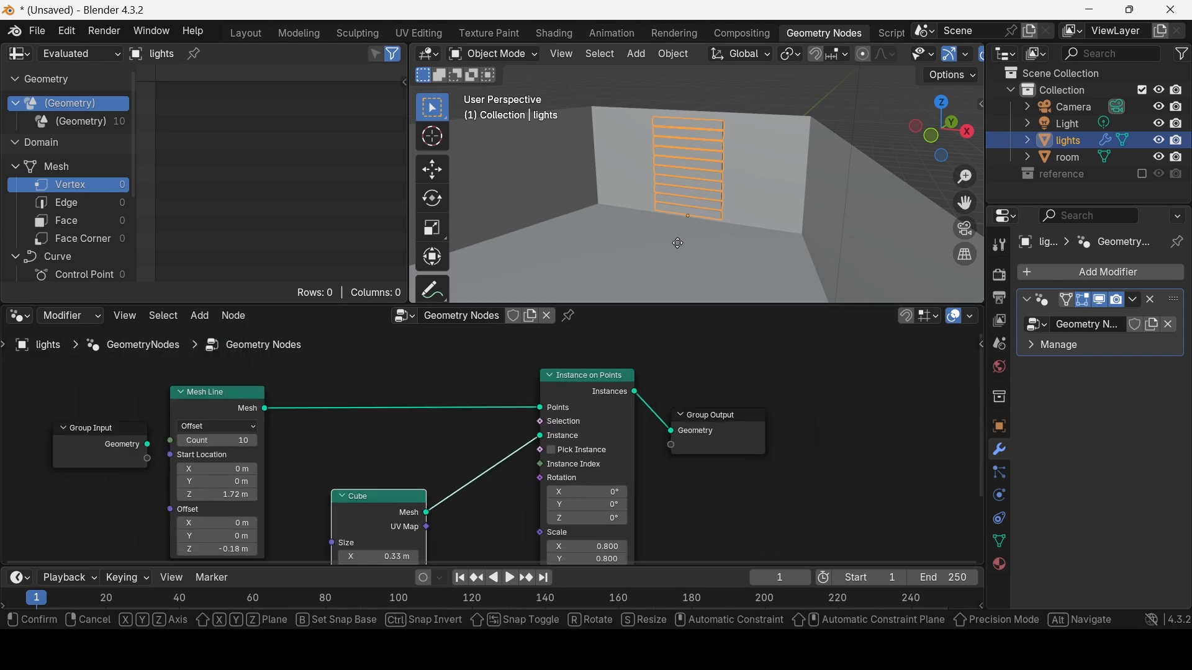
key("z")
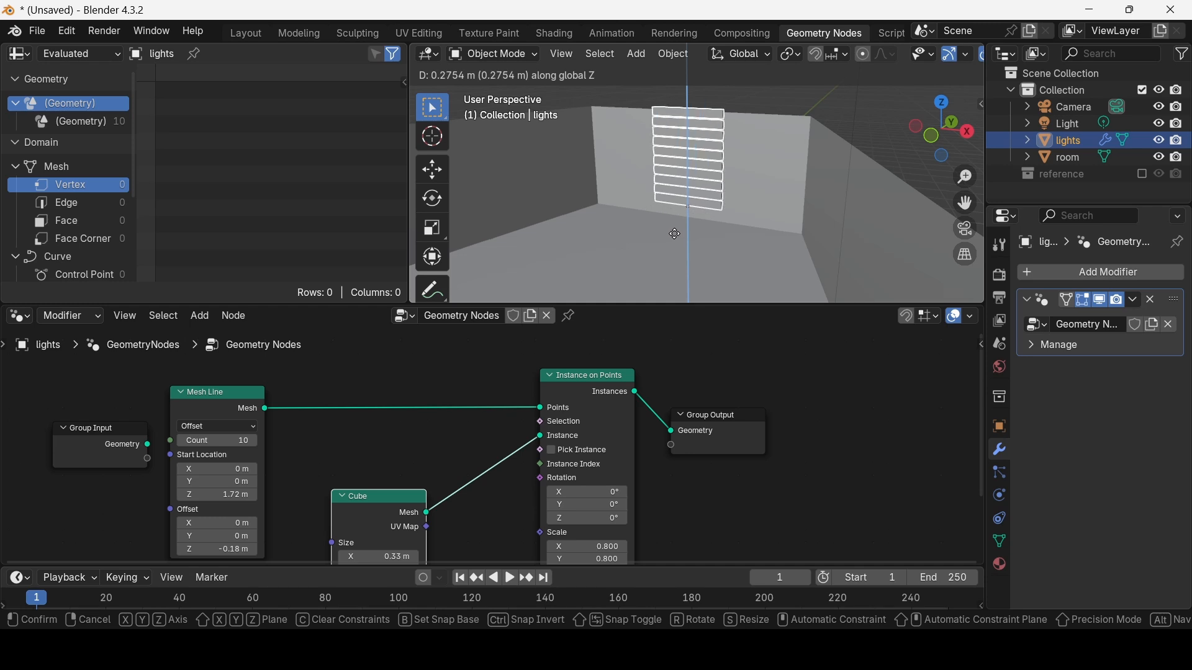
left_click(676, 239)
Step: Set the Mesh Line's Z offset to -0.19 m and the Cube node's Z size to 0.21 m
middle_click_drag(447, 400, 538, 496)
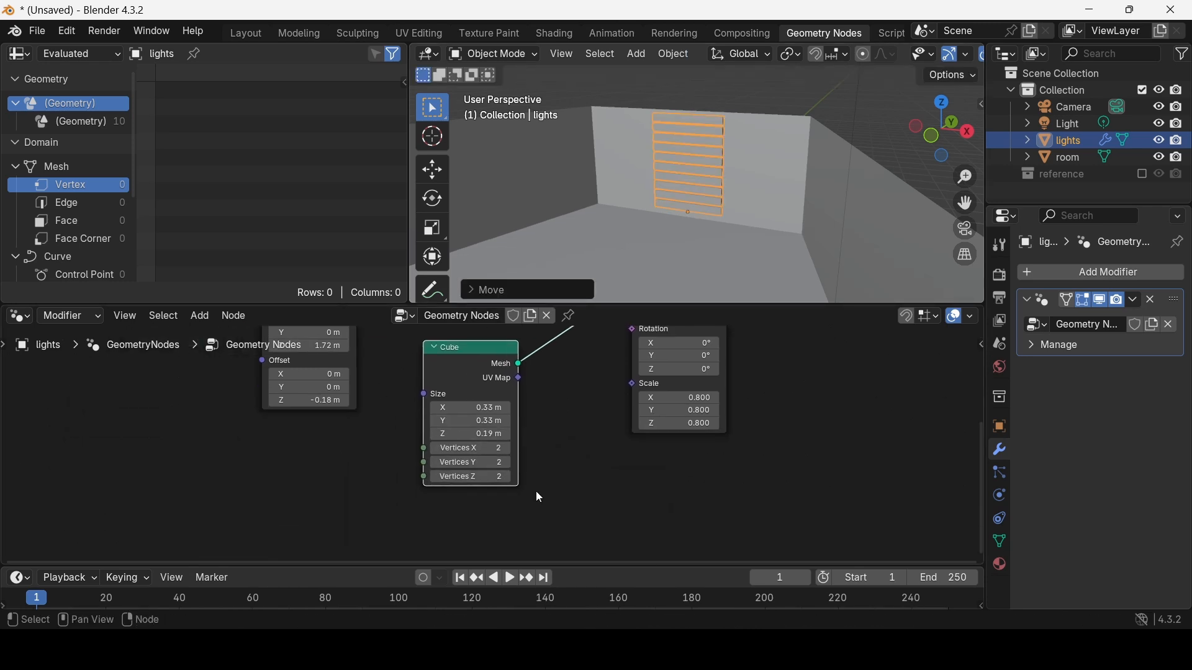
left_click_drag(303, 401, 303, 401)
left_click_drag(460, 434, 463, 434)
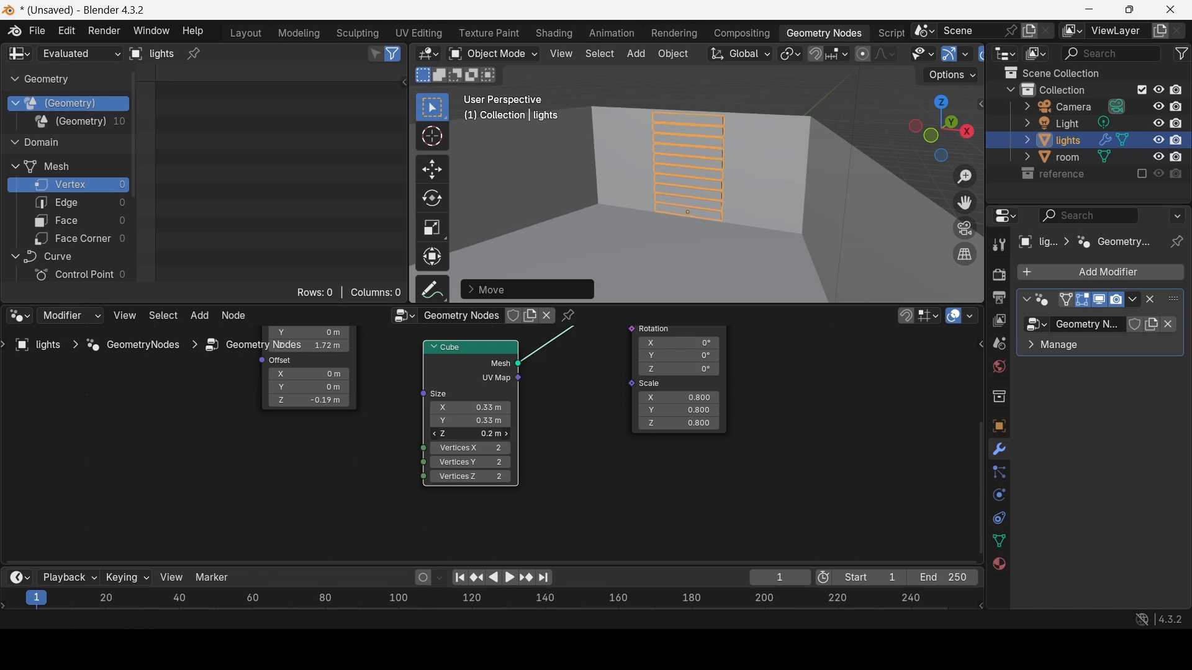
Step: Widen the light strips across the end wall by setting the Cube node's X size to 0.98 m
scroll(814, 235, "up", 5)
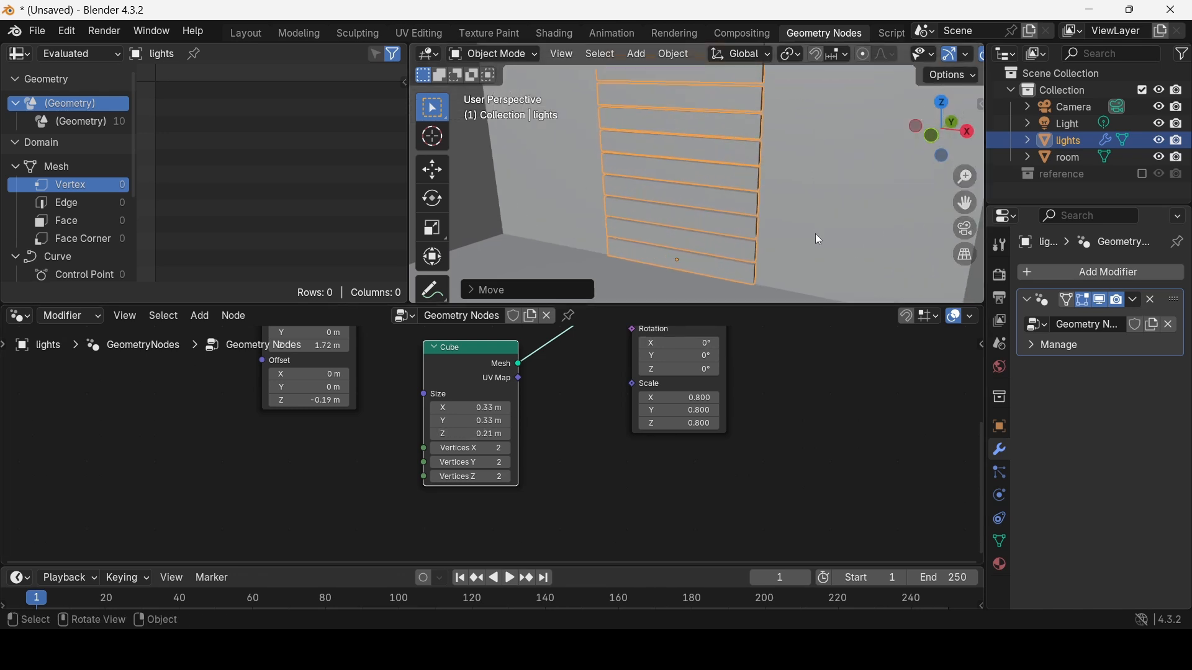
mouse_move(937, 129)
left_mouse_down()
mouse_move(891, 126)
mouse_move(959, 122)
left_mouse_up()
scroll(724, 225, "down", 2)
left_click_drag(472, 408, 511, 408)
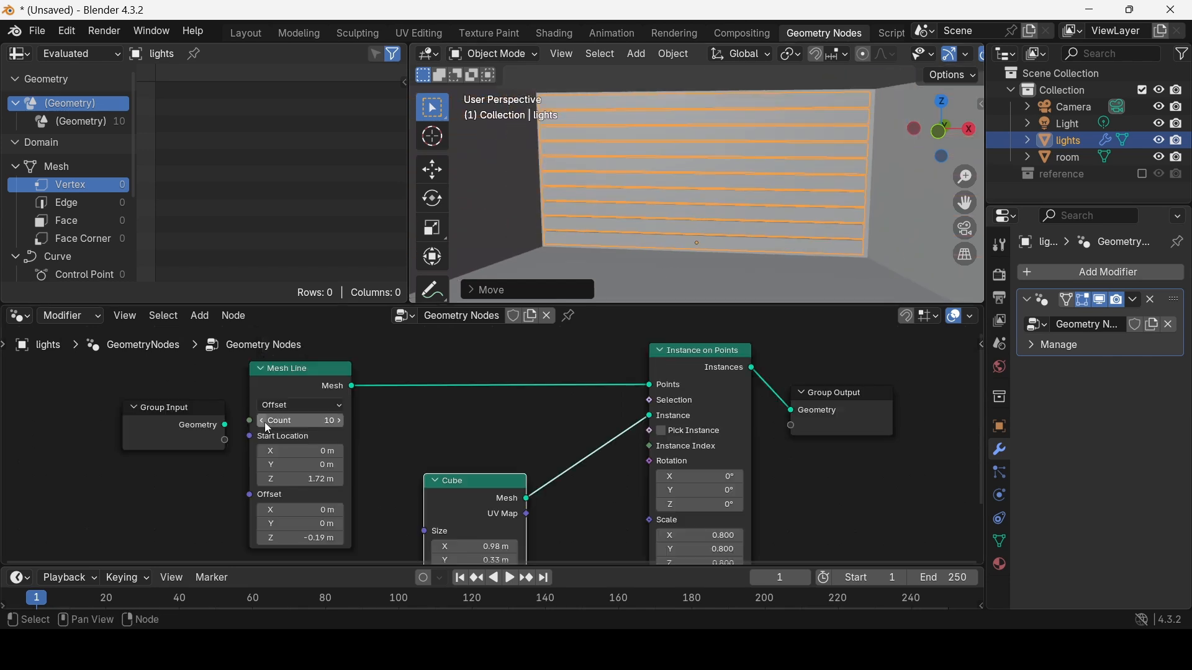
Step: Preview the rows building up by lowering the Mesh Line count to 1 and raising it step by step to 10
left_click_drag(265, 422, 236, 422)
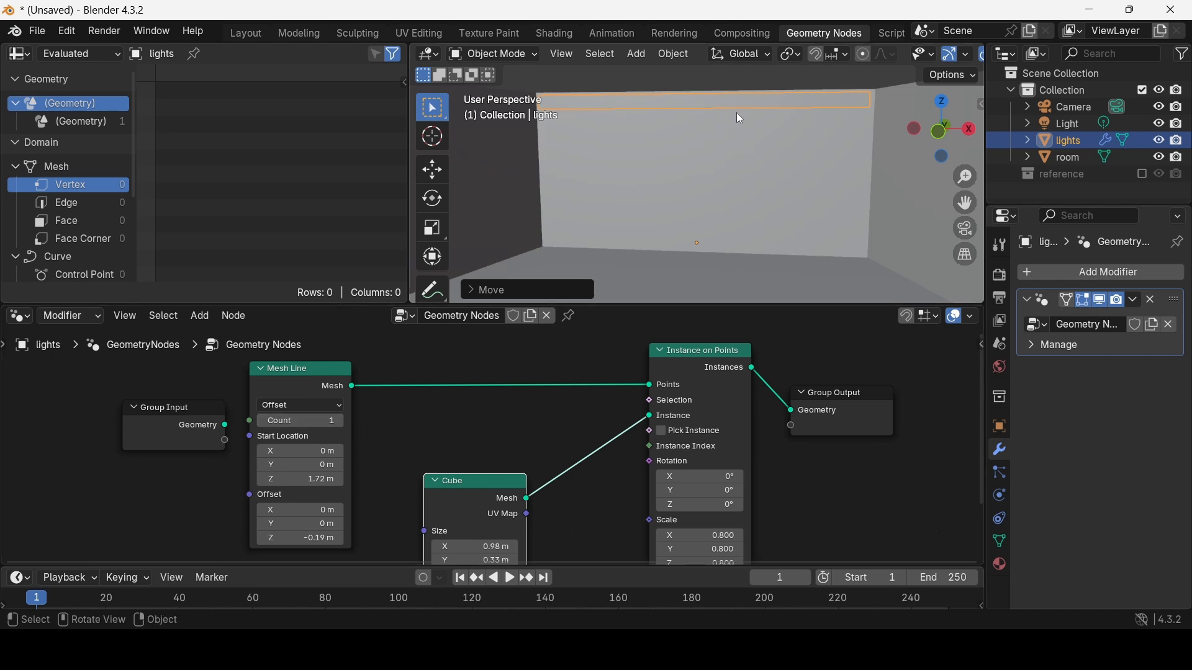
left_click(339, 423)
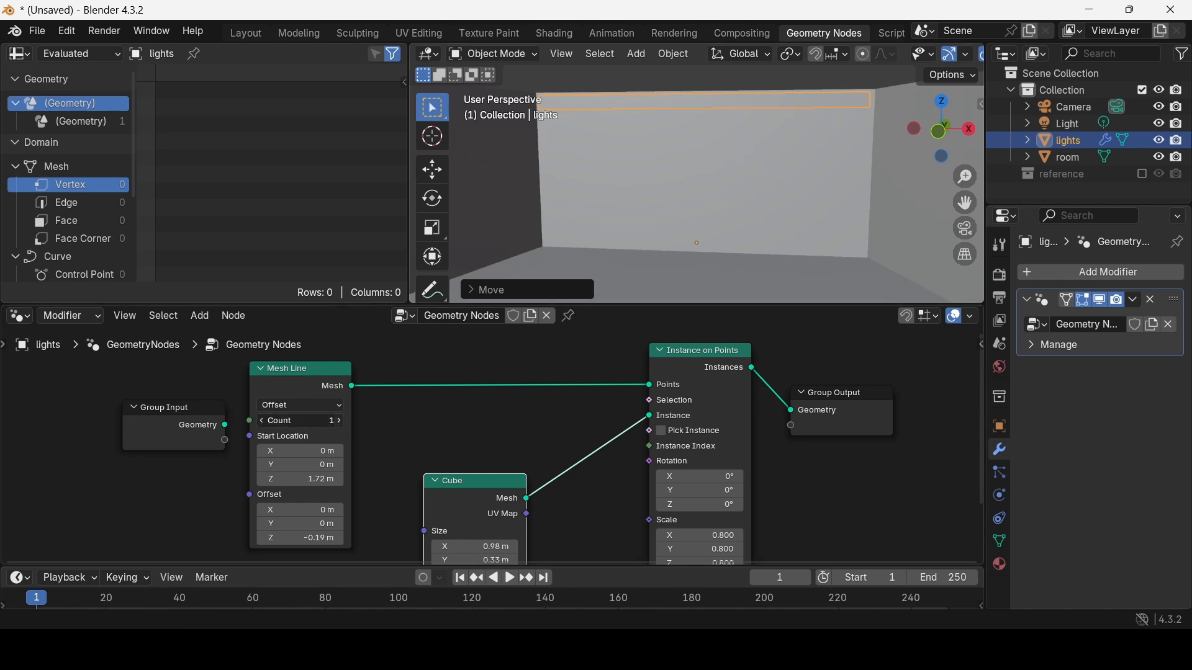
left_click(339, 423)
left_click(339, 423)
left_click(339, 424)
left_click(339, 423)
left_click(339, 423)
left_click(339, 424)
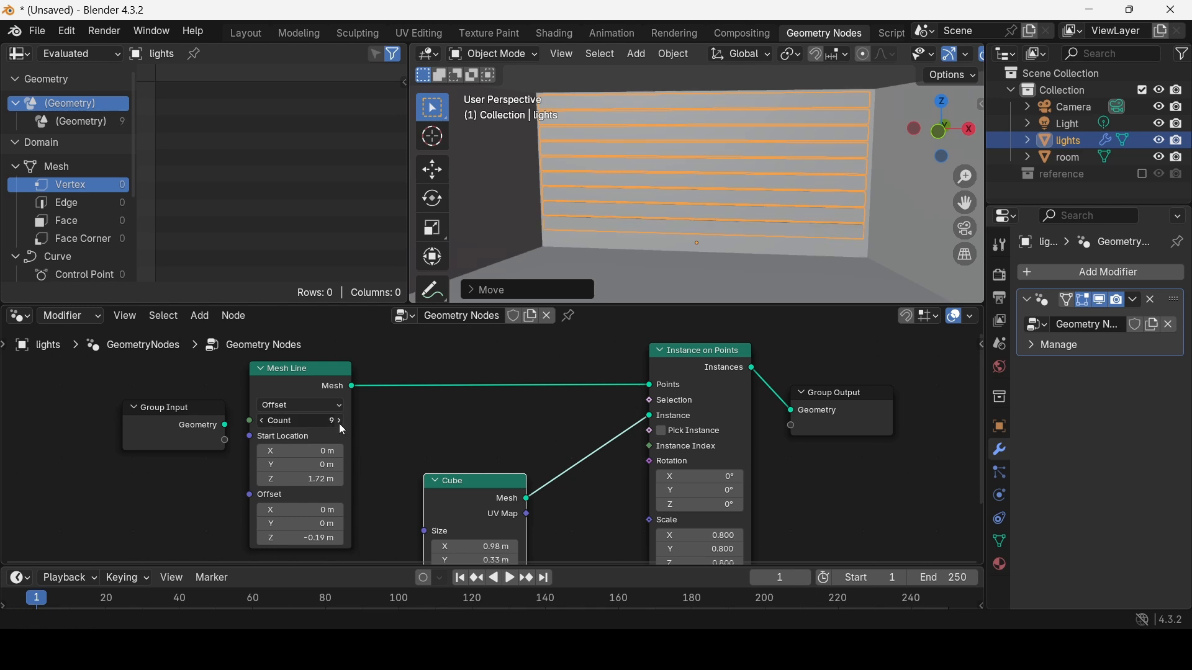
left_click(339, 423)
left_click(339, 423)
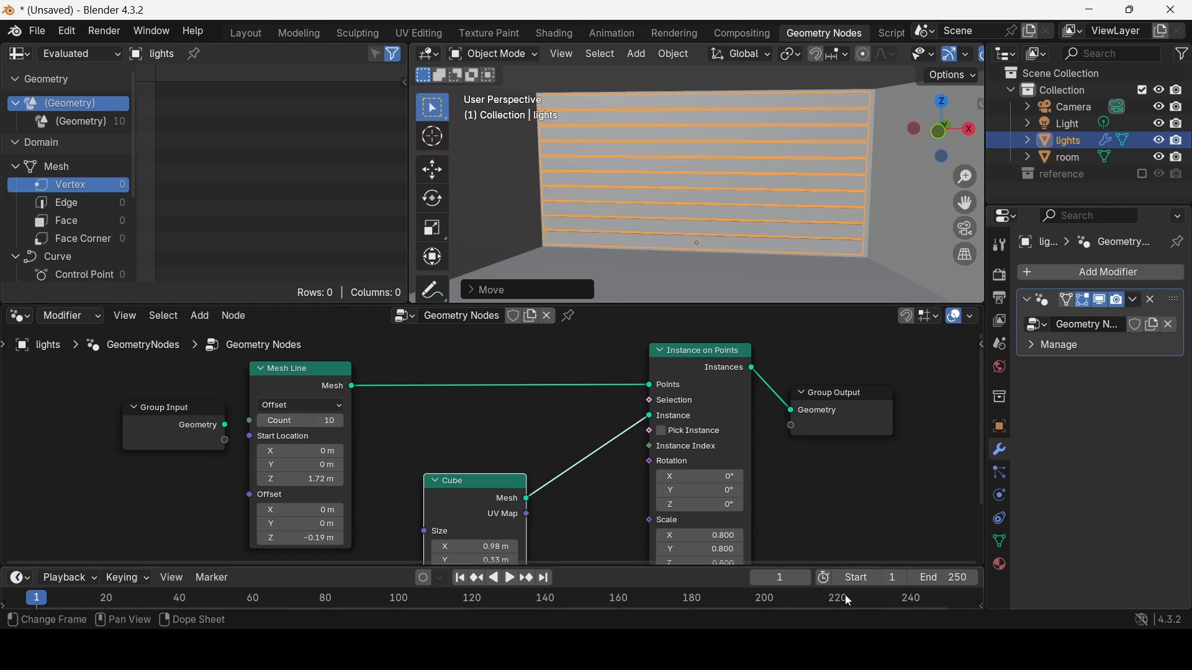
Step: Set the animation's end frame to 48 and enlarge the timeline area, zooming in on its frame range
left_click(939, 577)
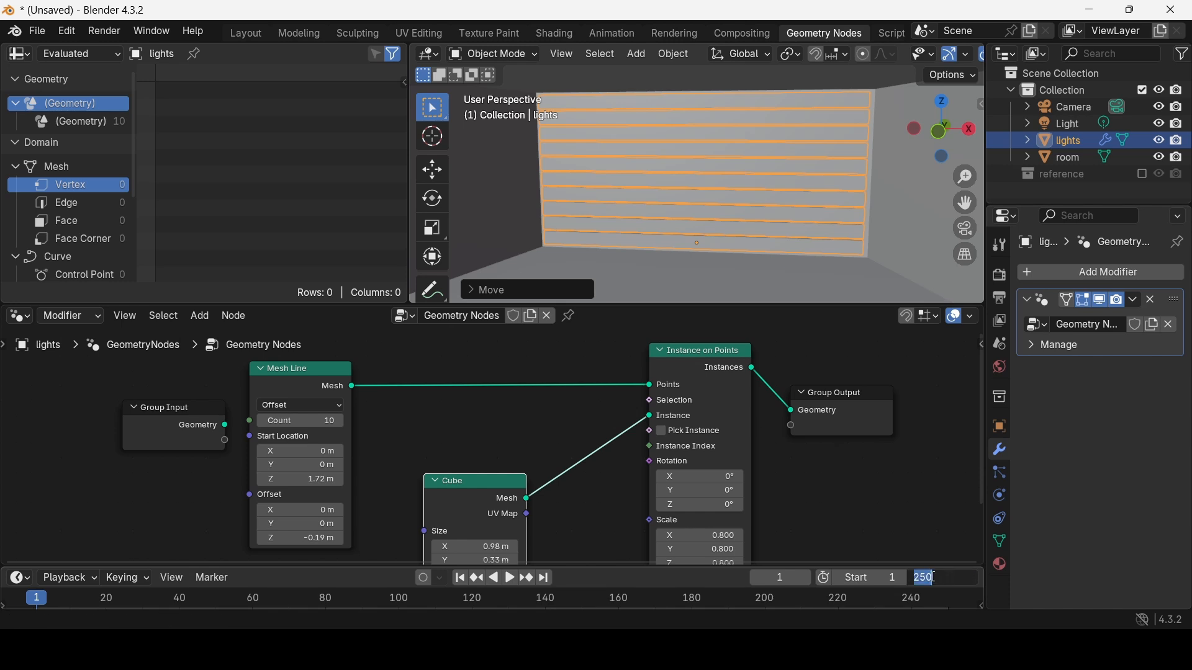
type("48")
key("XF86AudioLowerVolume")
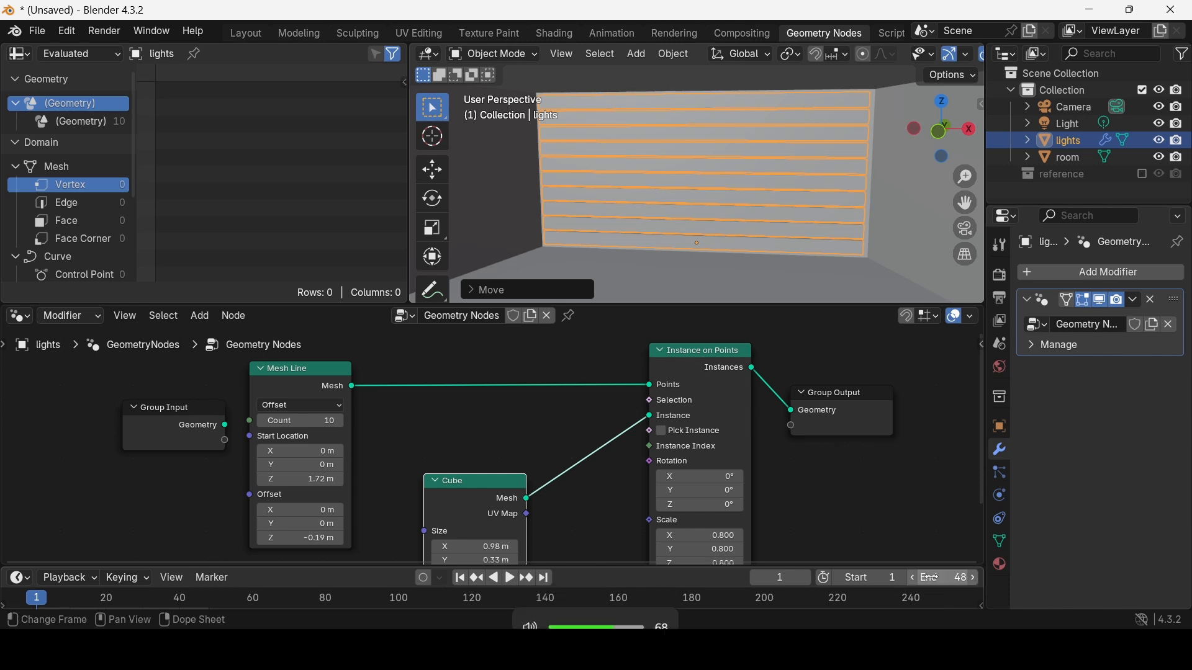
key("Return")
left_click_drag(612, 563, 619, 489)
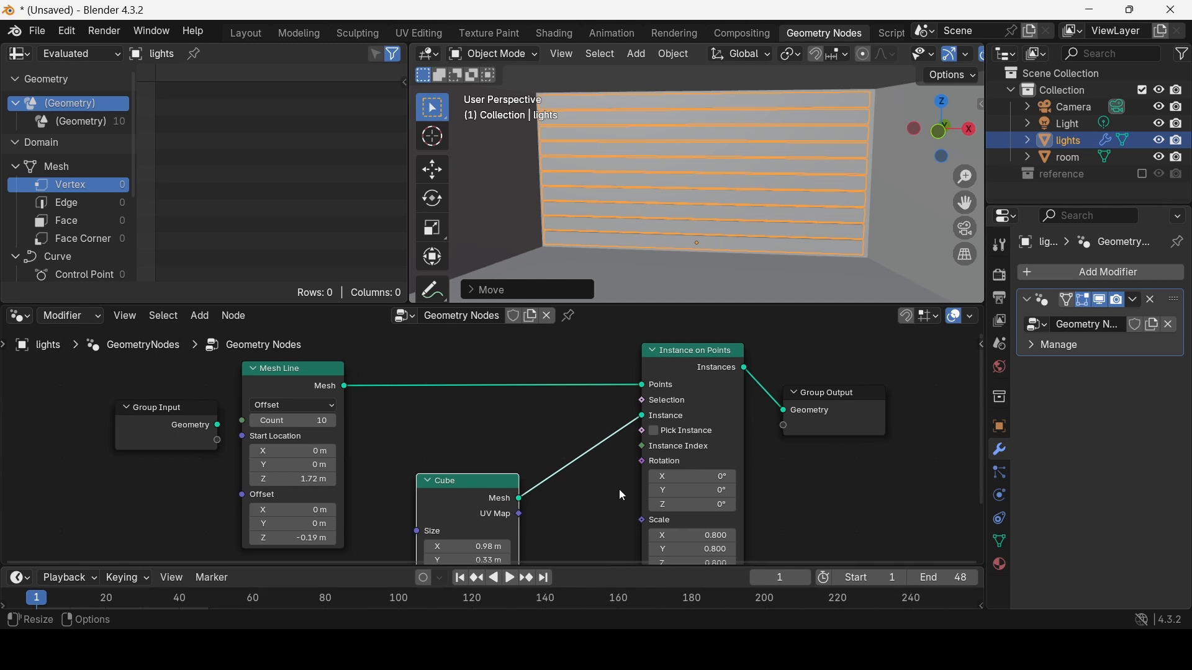
left_click_drag(605, 571, 621, 470)
scroll(599, 532, "up", 4)
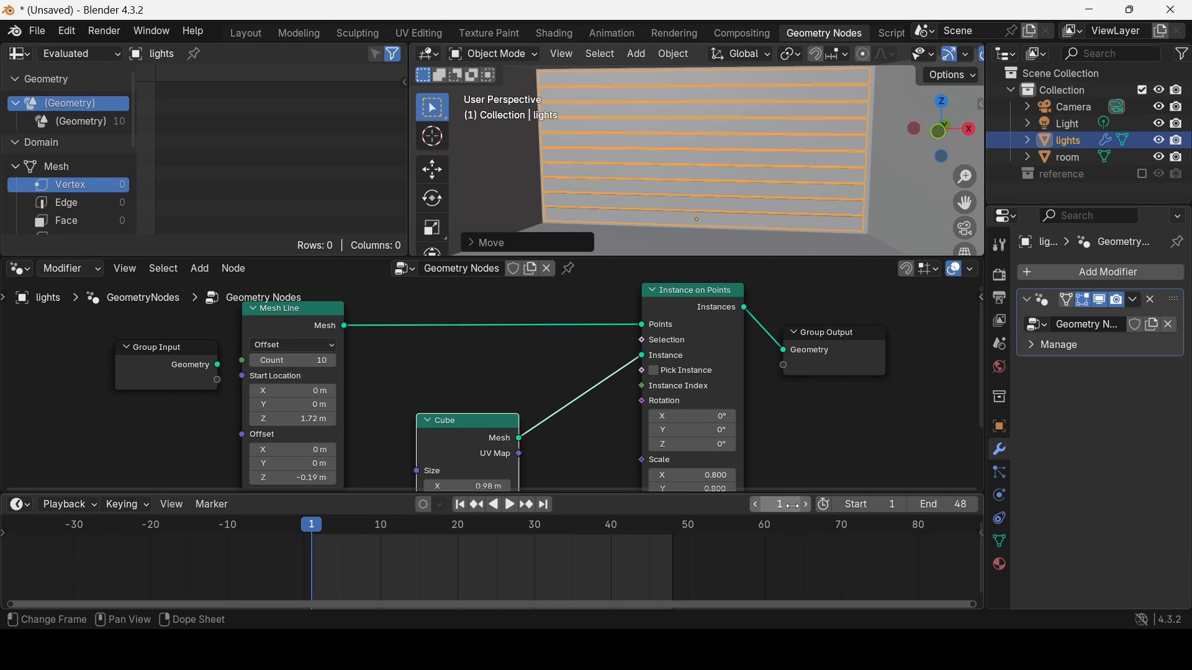
Step: Set the current frame to 0
left_click(792, 506)
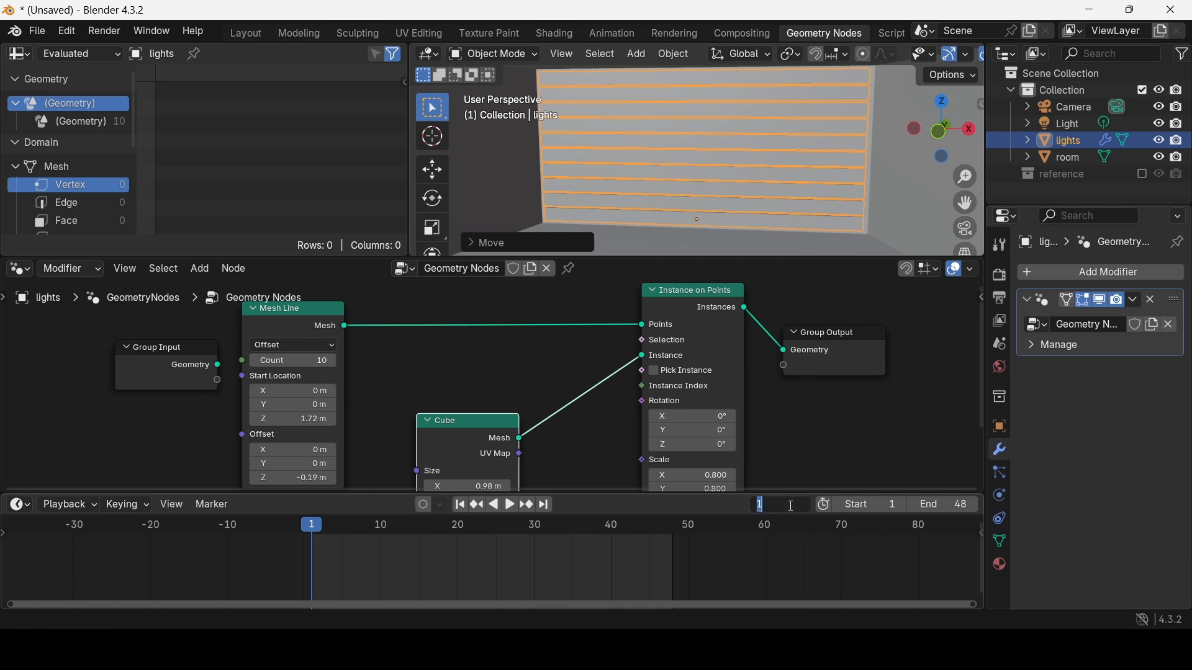
type("0")
key("Return")
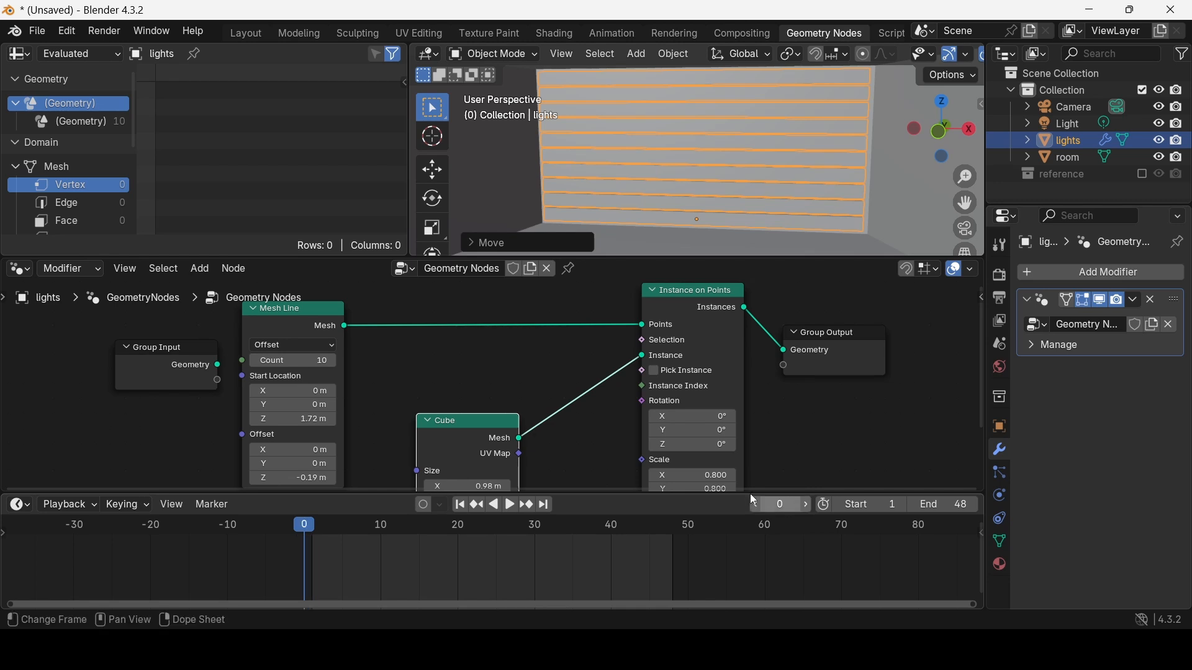
Step: Try Mesh Line counts of 6 and 1 for the light strips
left_click(287, 362)
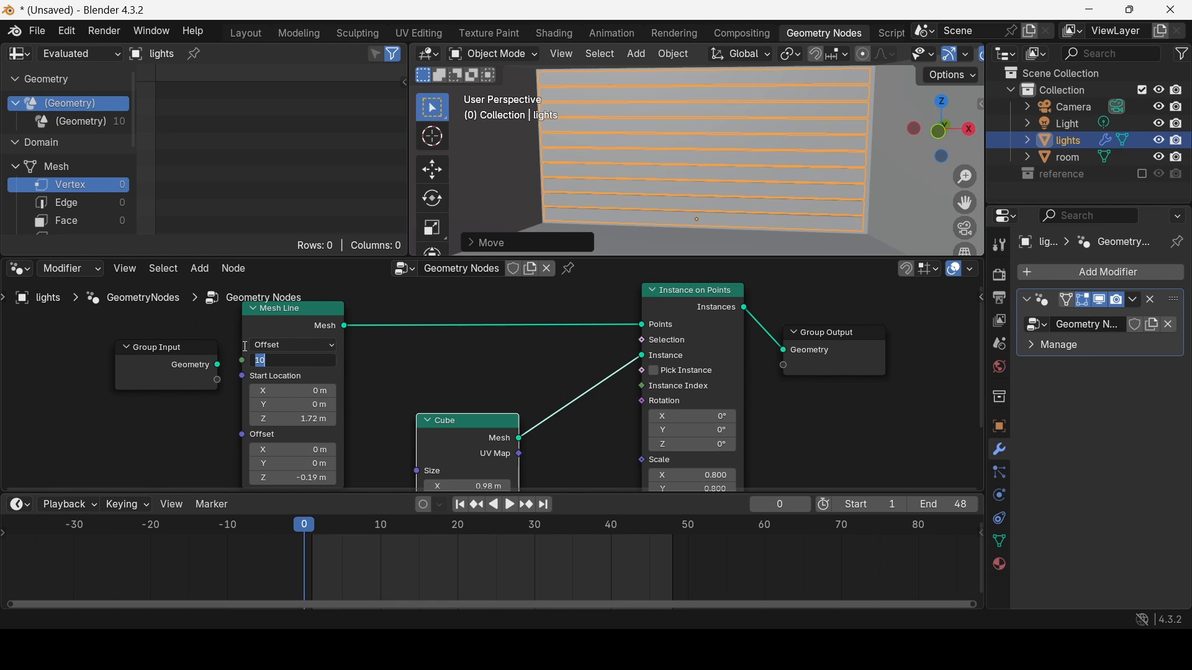
type("6")
key("Return")
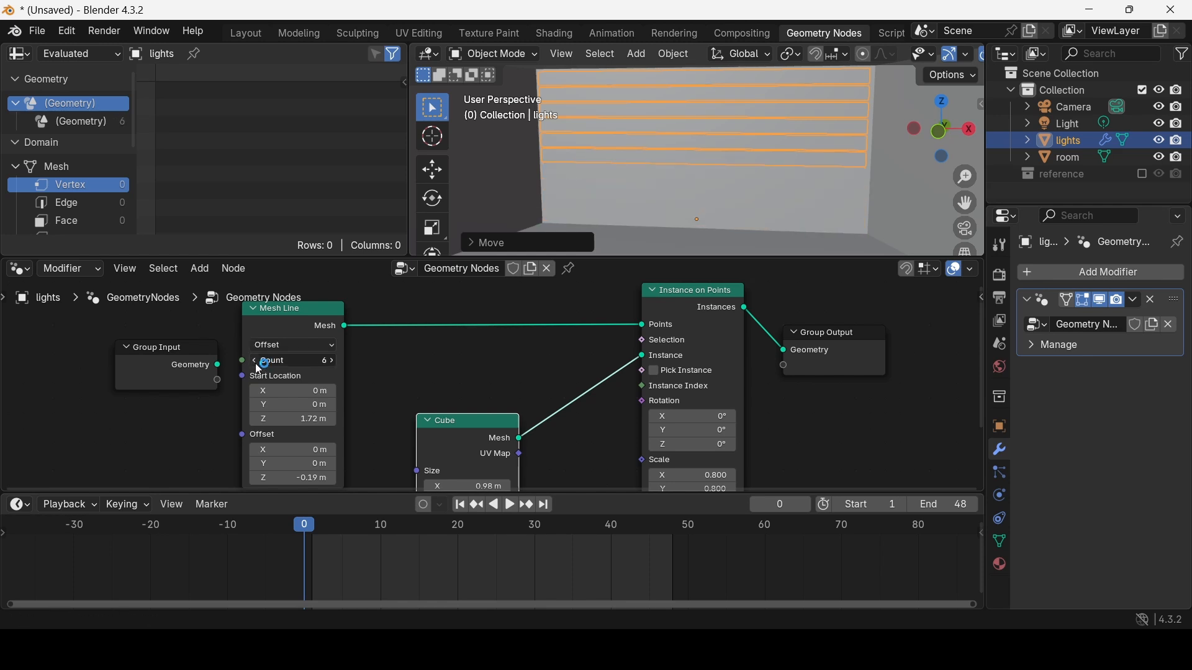
left_click_drag(256, 364, 248, 364)
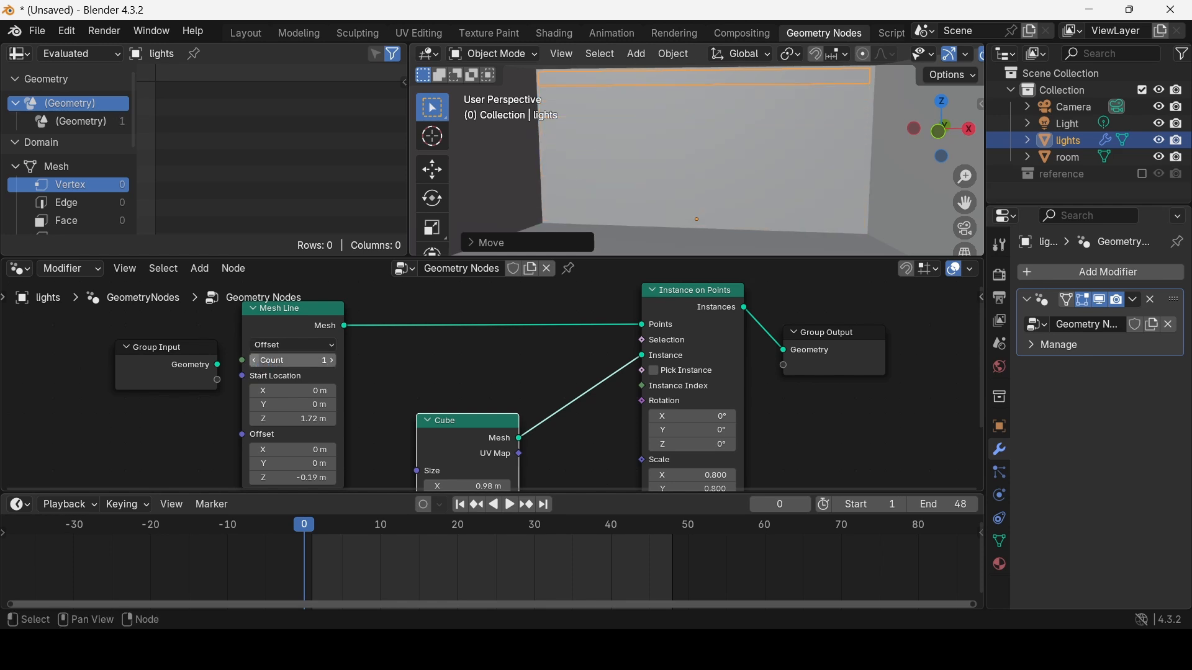
Step: Set the Mesh Line count to 0 and keyframe it at frame 0
left_click(319, 365)
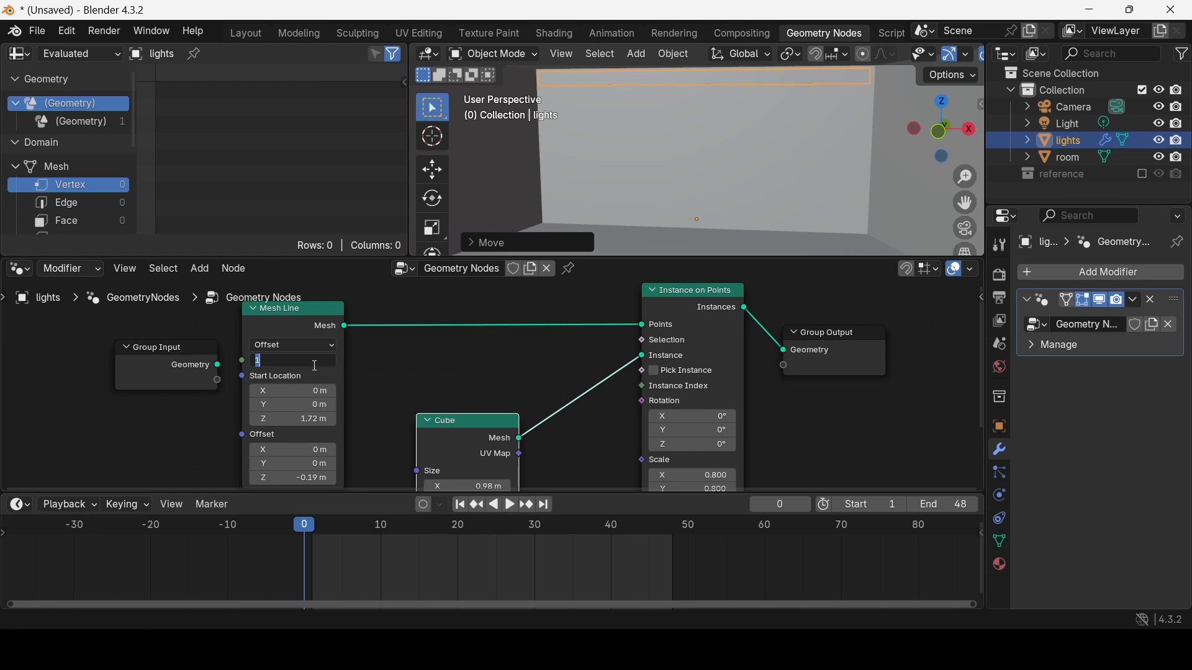
type("0")
key("Return")
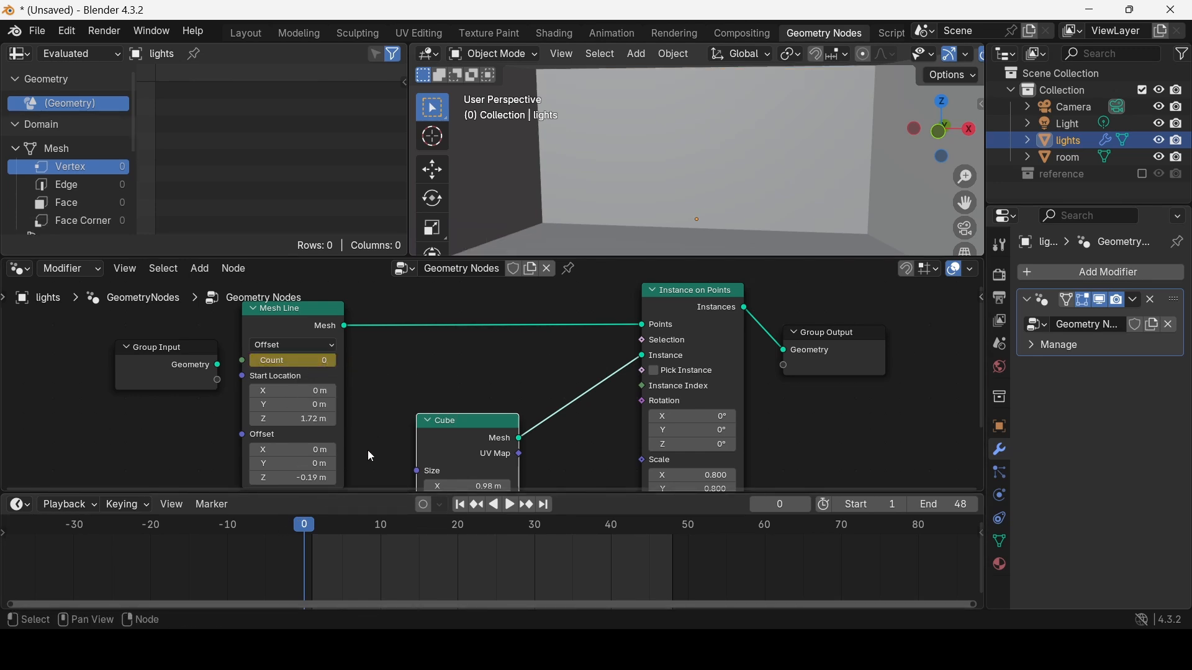
Step: Go to frame 30, set the Mesh Line count to 10 and keyframe it
left_click(572, 532)
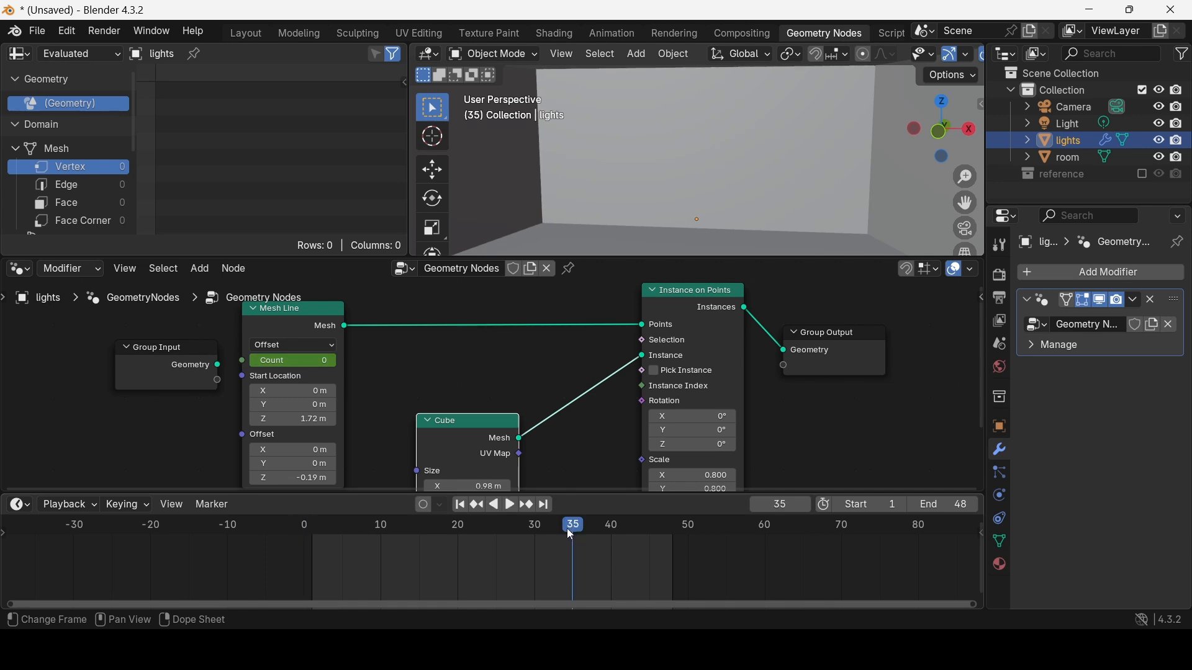
left_click_drag(568, 526, 536, 529)
left_click(300, 361)
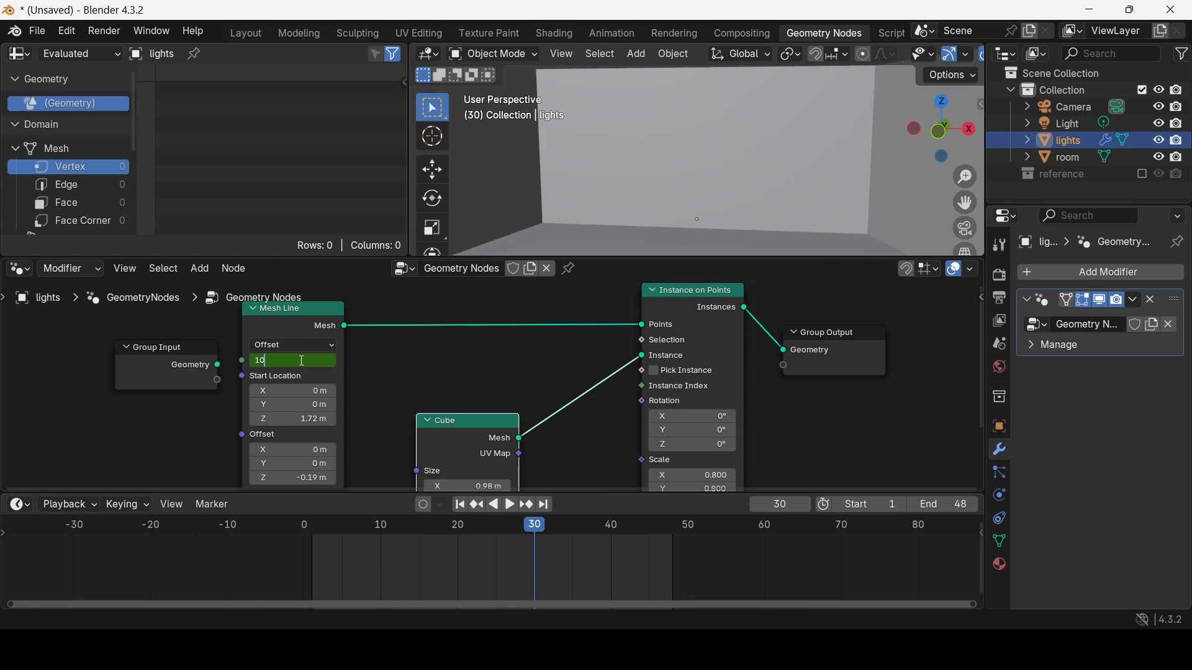
key("Return")
key("i")
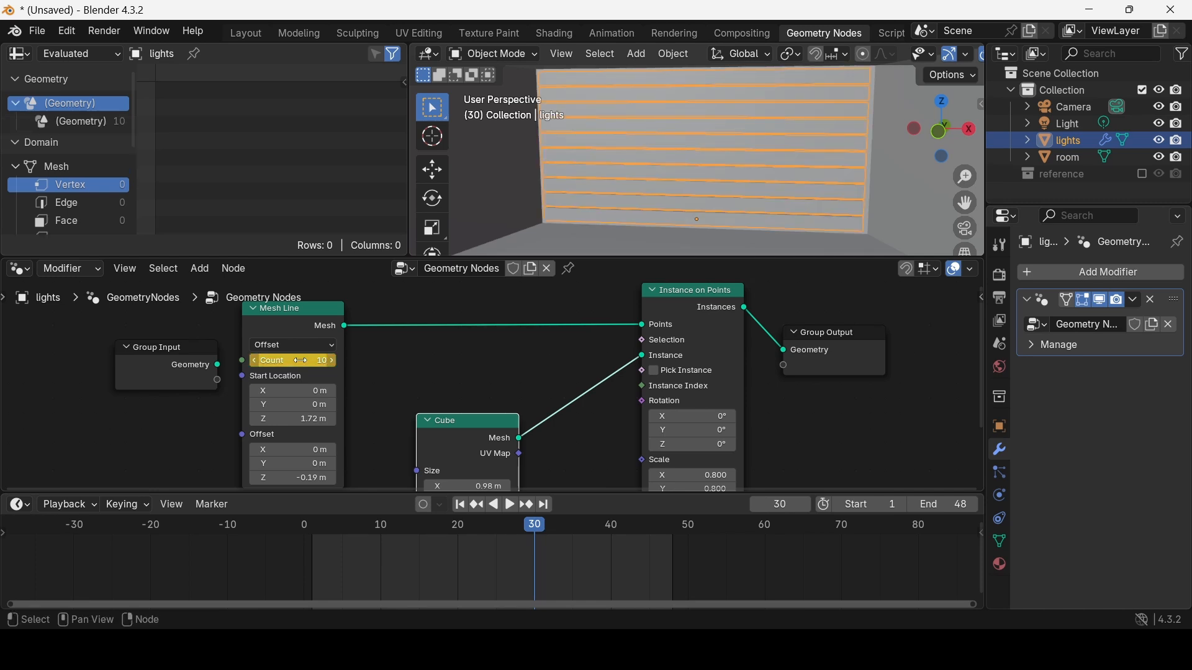
Step: Play the animation from frame 1 to check how the light strips appear over time
left_click(459, 506)
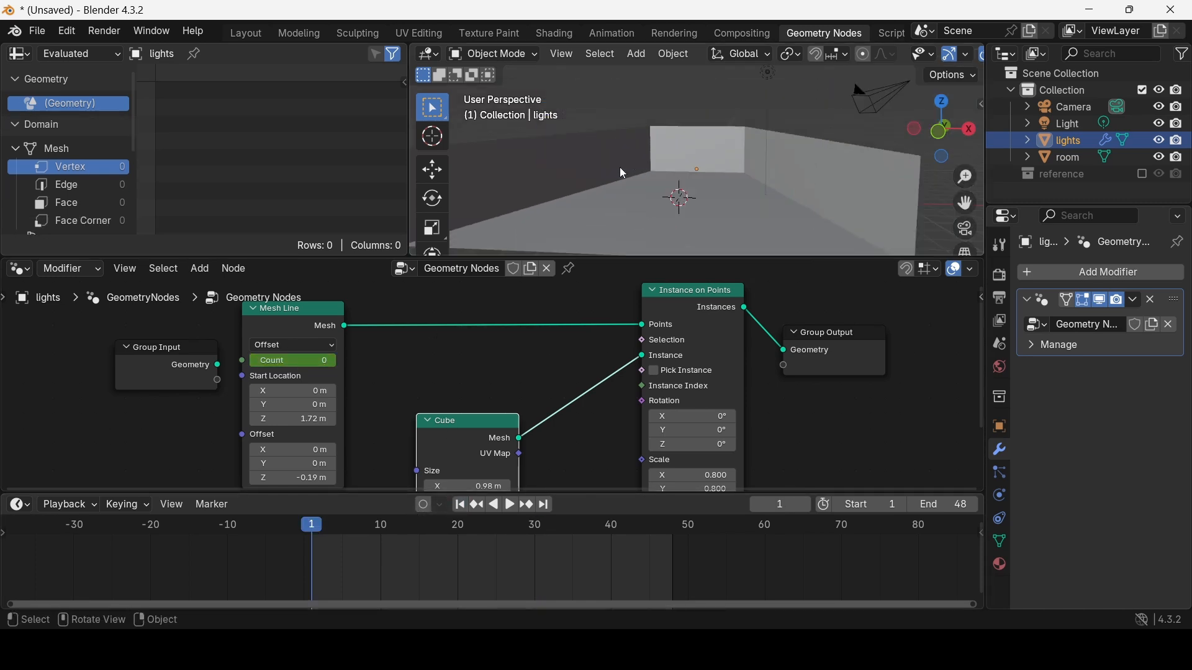
key("space")
key("space")
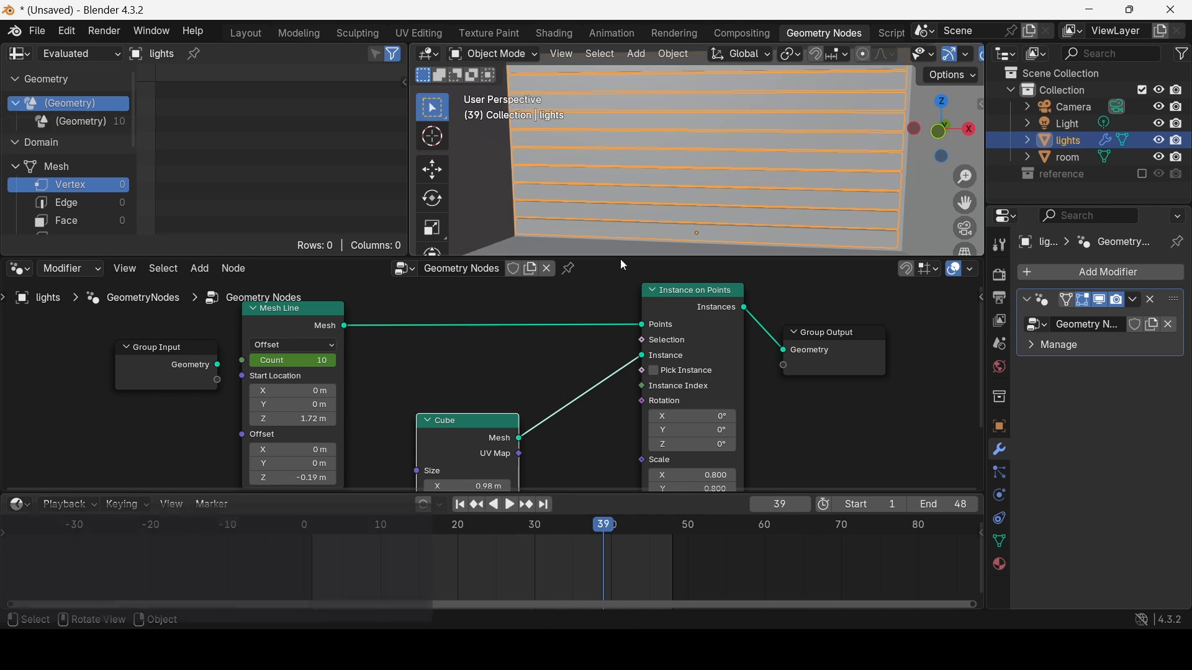
key("shift+Left")
key("space")
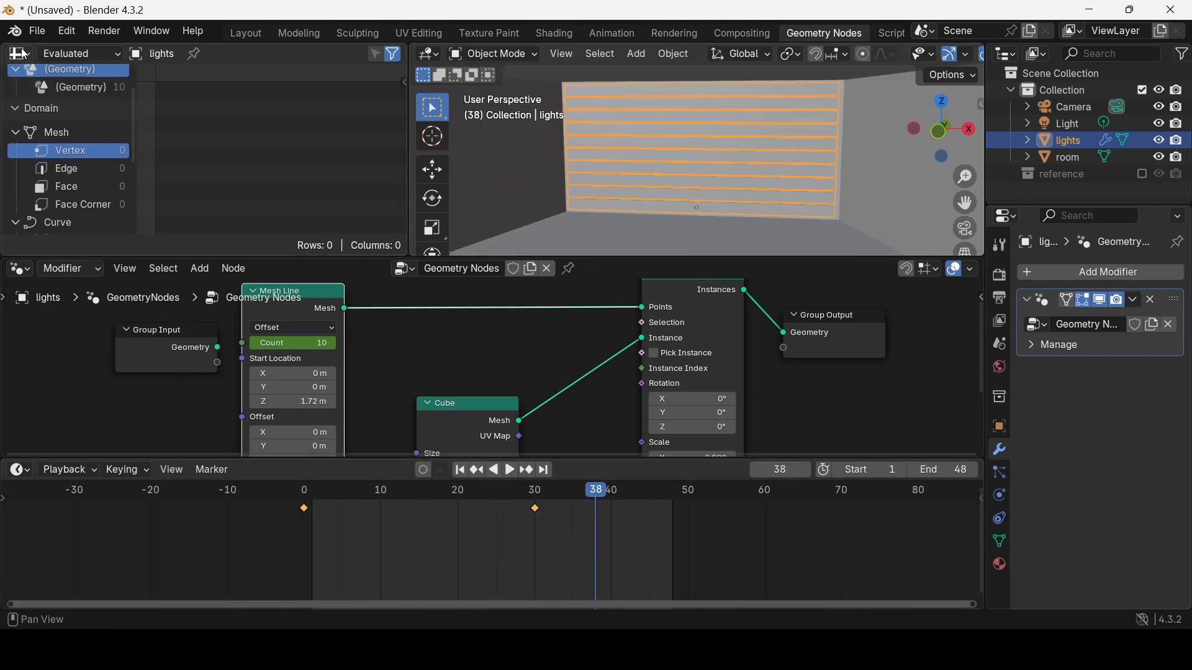
Step: Change the Spreadsheet area to a second 3D viewport and show the scene through the camera in it
left_click(23, 55)
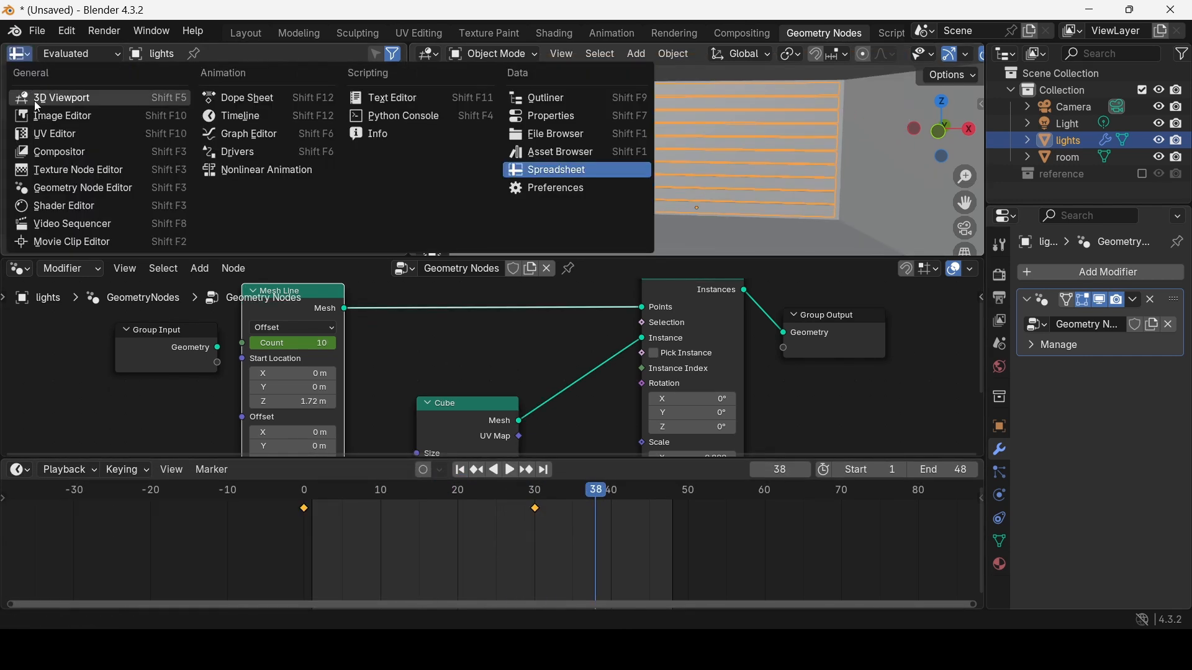
left_click(52, 93)
left_click_drag(365, 109, 296, 152)
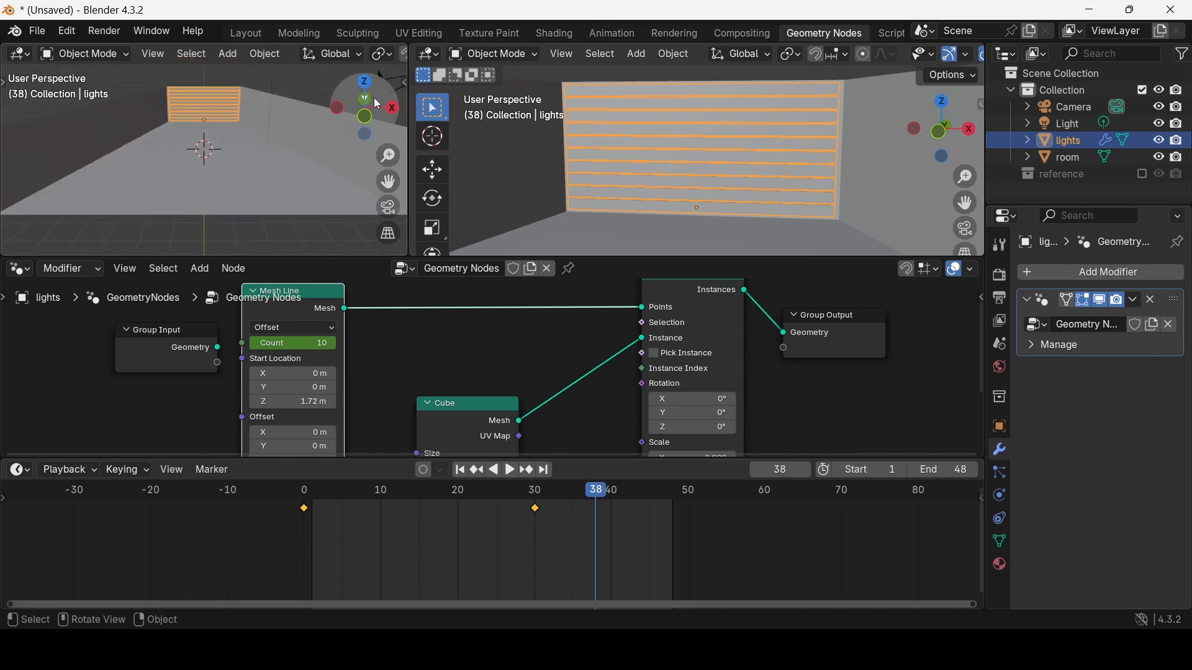
left_click(372, 117)
key("shift+a")
key("Escape")
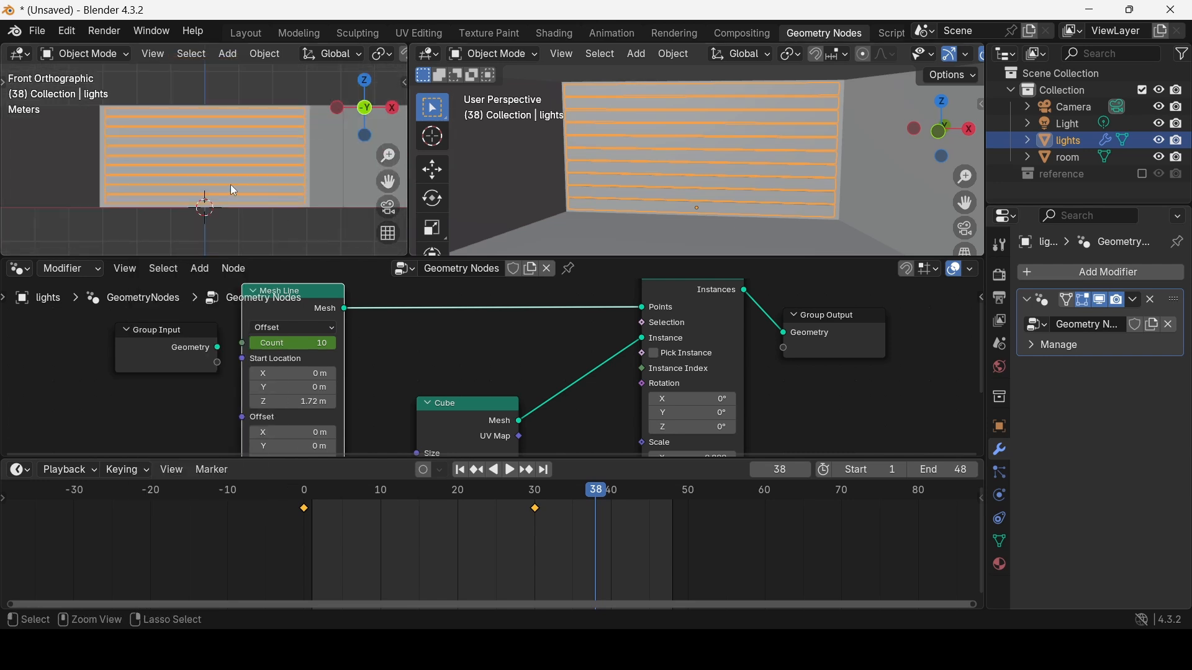
key("KP_0")
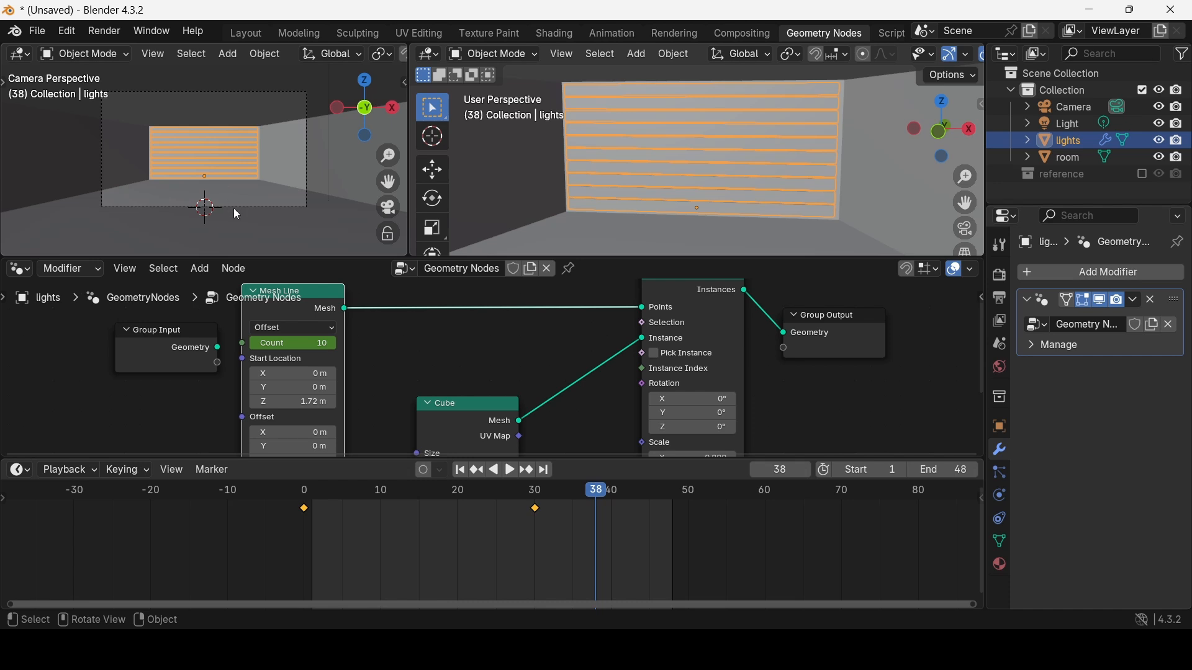
Step: Move the camera down along the global Z axis to a height of about 0.49 m
left_click(234, 207)
key("g")
key("z")
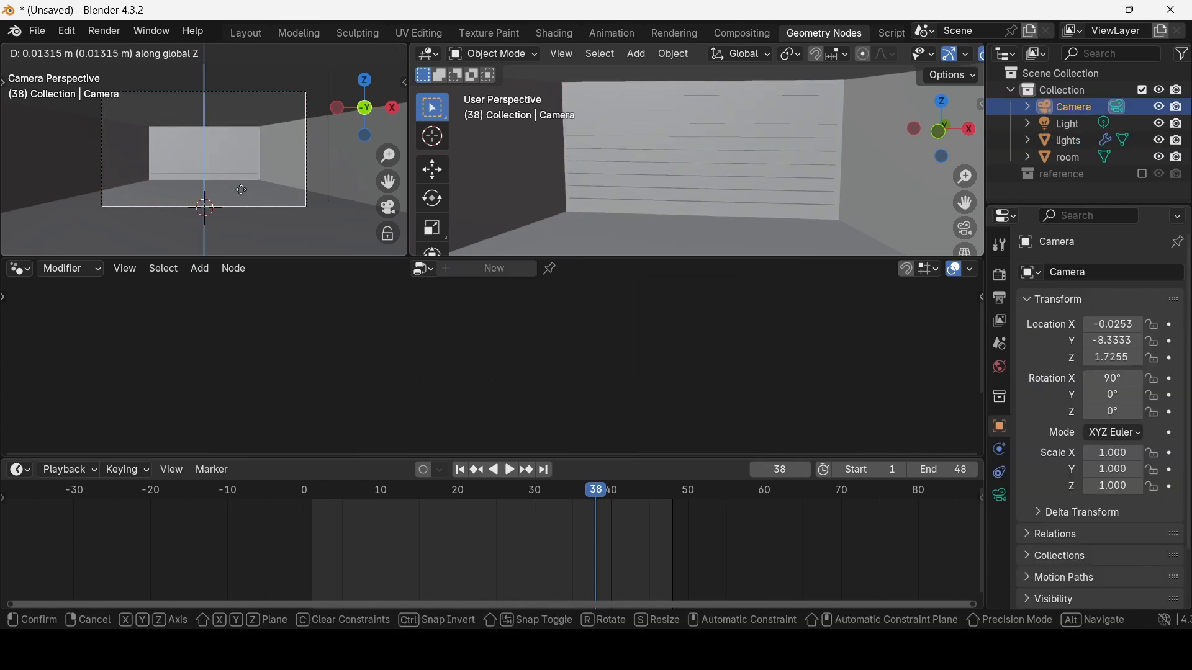
left_click(240, 243)
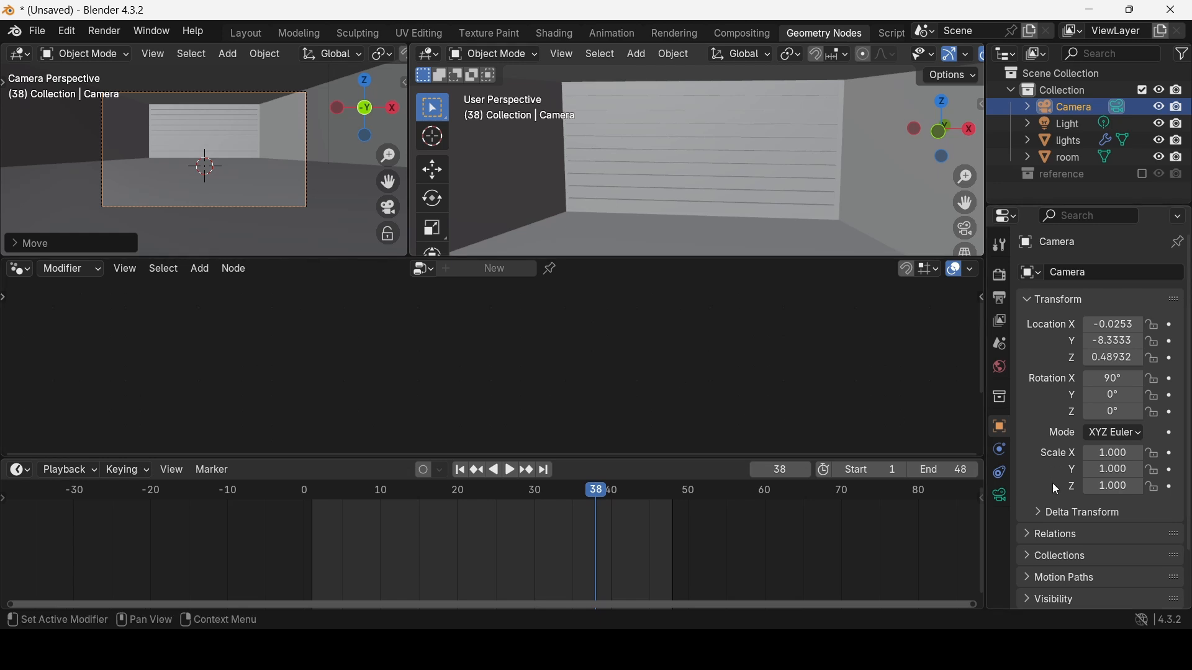
Step: Set the camera's passepartout opacity to 1.000 in its viewport display settings
left_click(1000, 496)
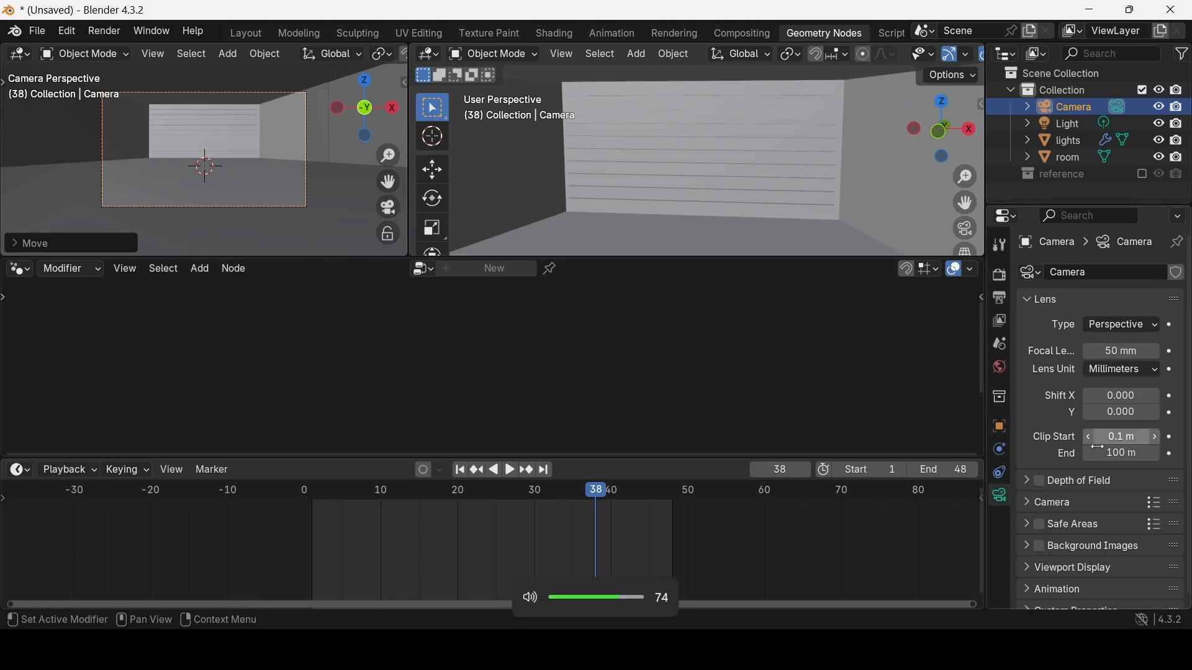
scroll(1054, 534, "down", 1)
left_click(1030, 557)
scroll(1070, 529, "down", 5)
scroll(1070, 529, "up", 3)
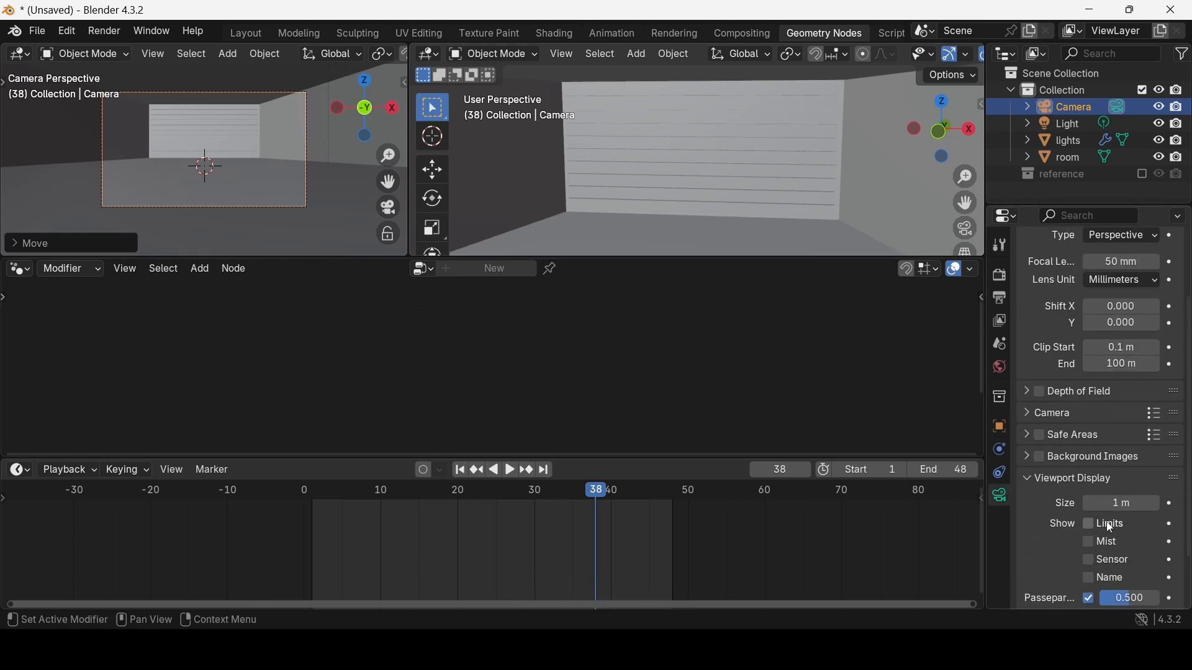
scroll(1070, 529, "down", 3)
left_click_drag(1130, 530, 1167, 530)
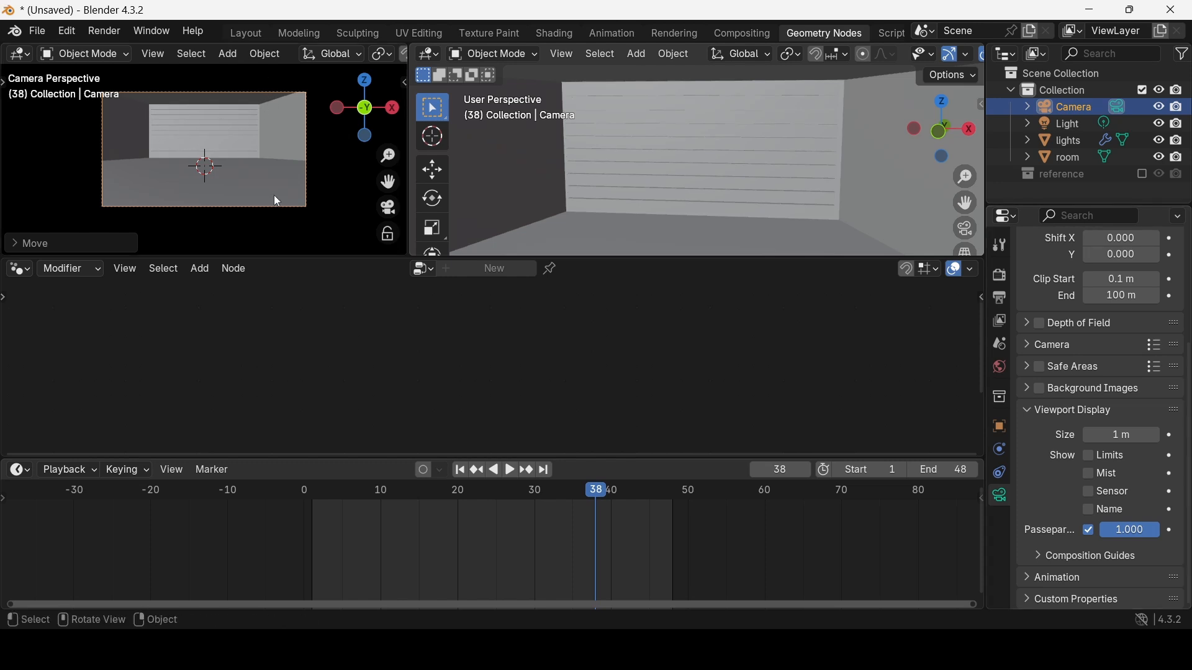
Step: Enable Raytracing for the EEVEE render engine and switch the camera viewport to rendered shading
scroll(113, 118, "up", 1)
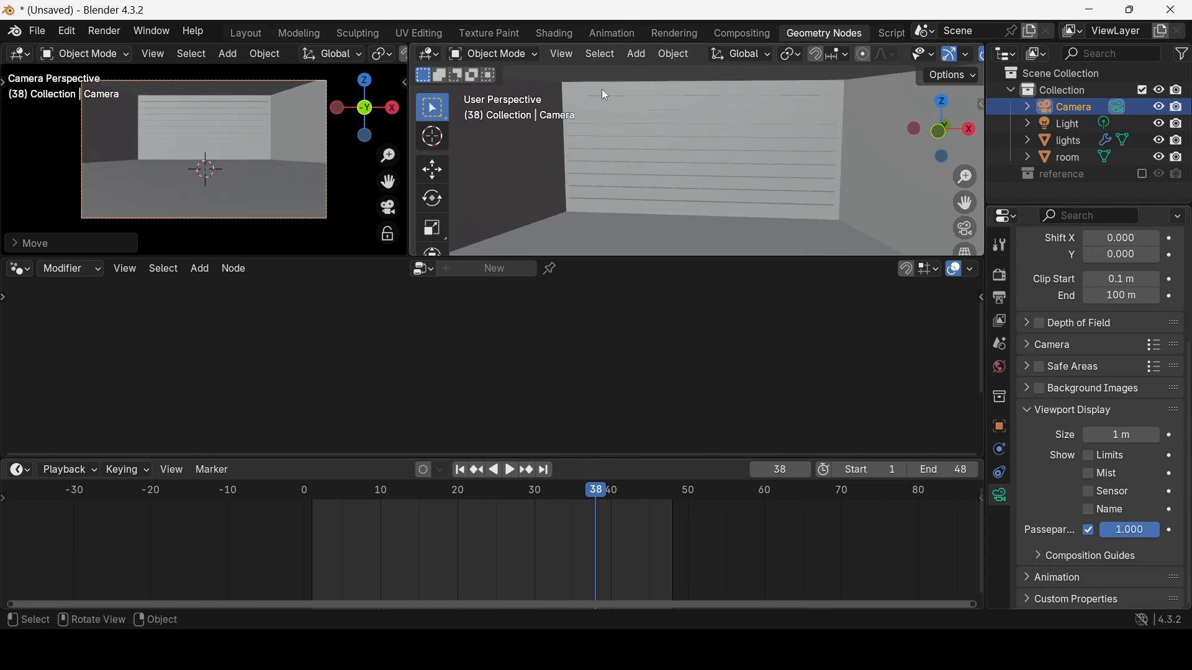
scroll(329, 54, "down", 5)
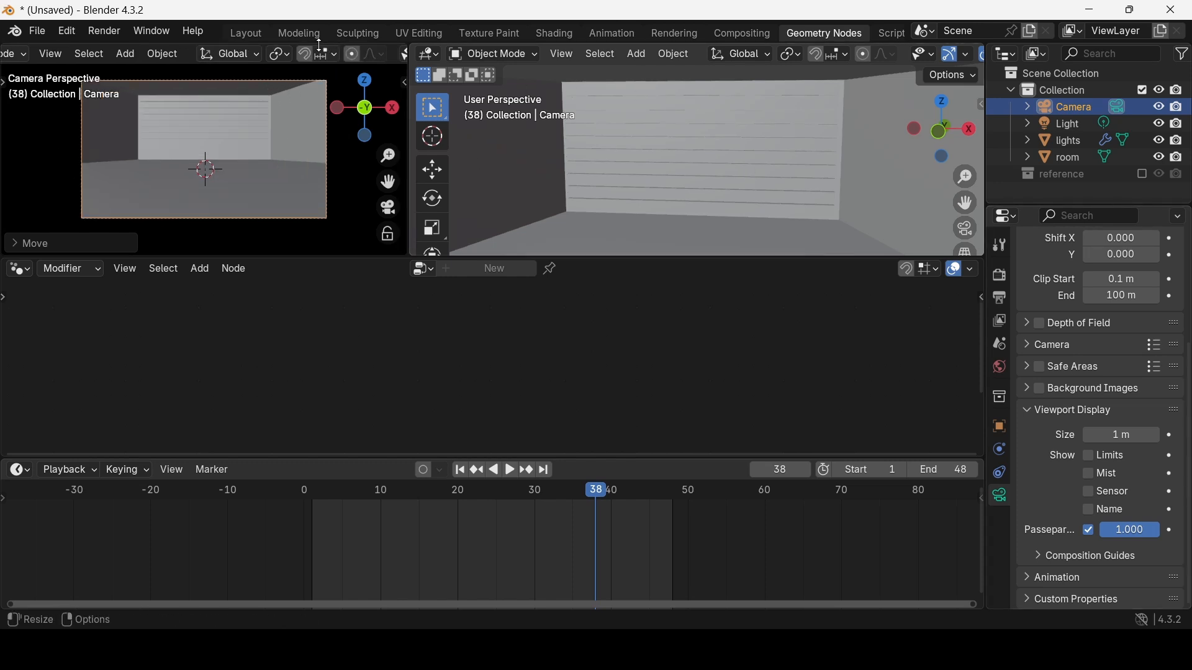
left_click(999, 246)
left_click(999, 275)
left_click(1118, 273)
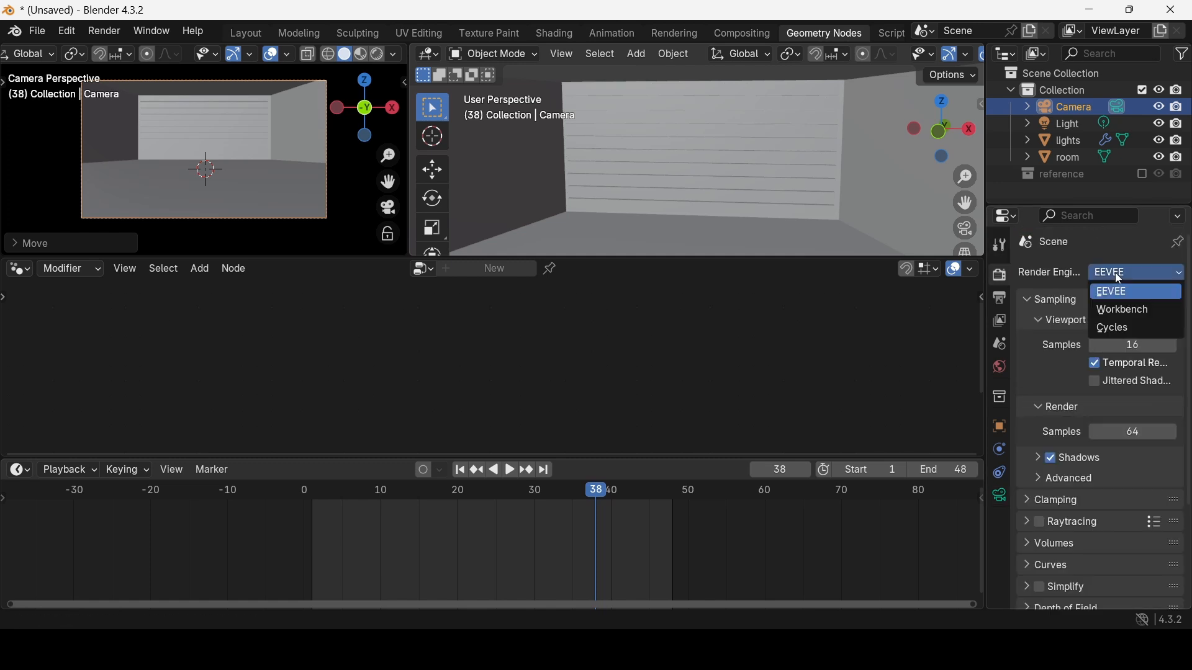
left_click(1032, 524)
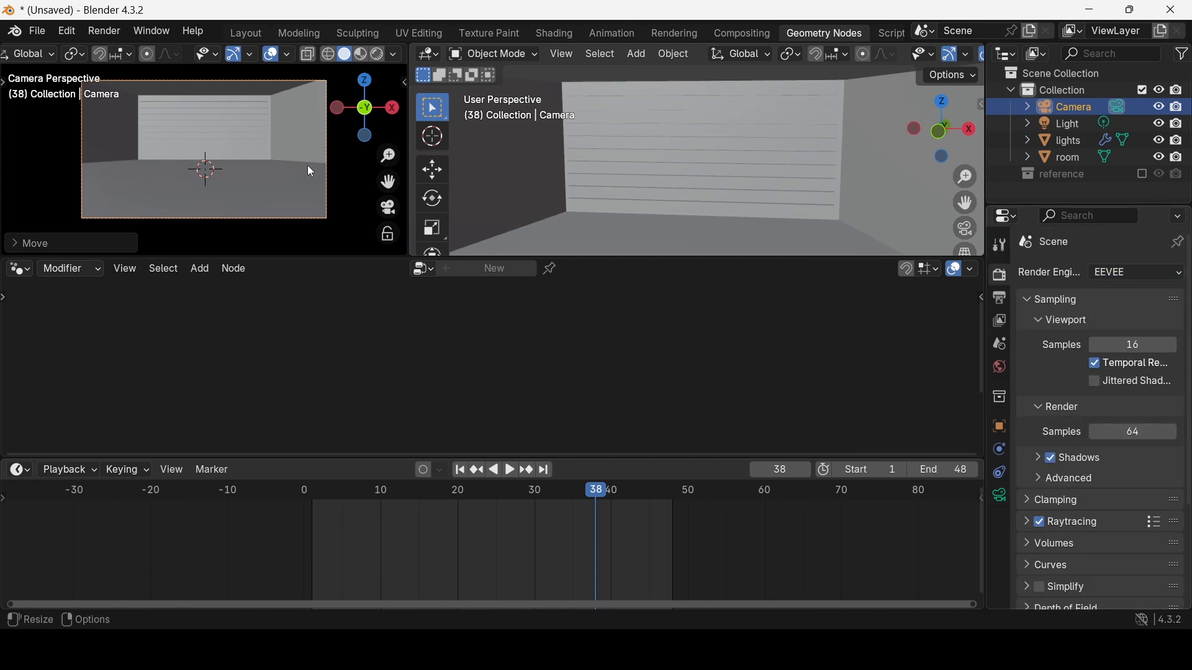
left_click(376, 56)
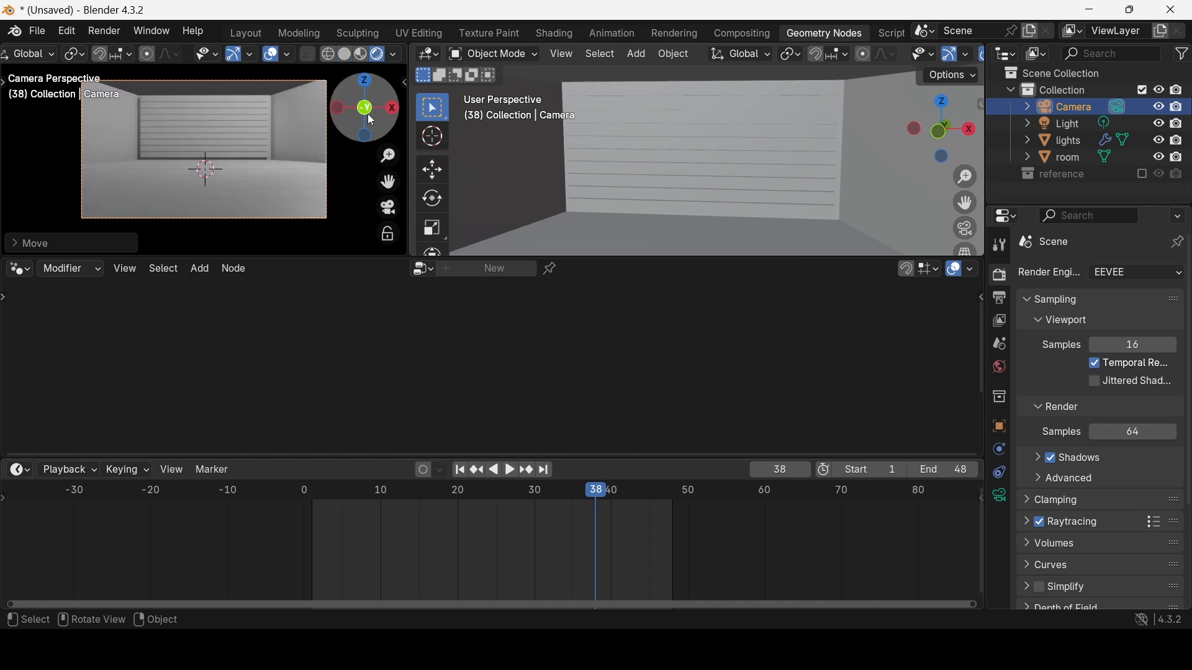
Step: Delete the scene's default light above the room
left_click_drag(368, 114, 345, 130)
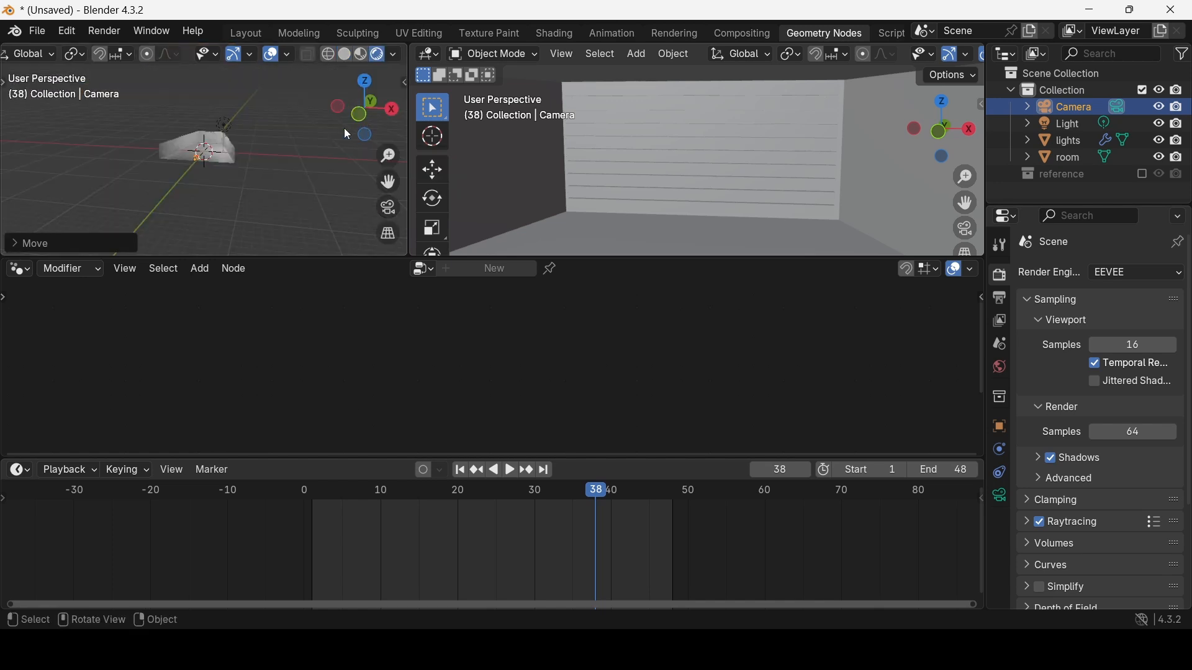
left_click(229, 120)
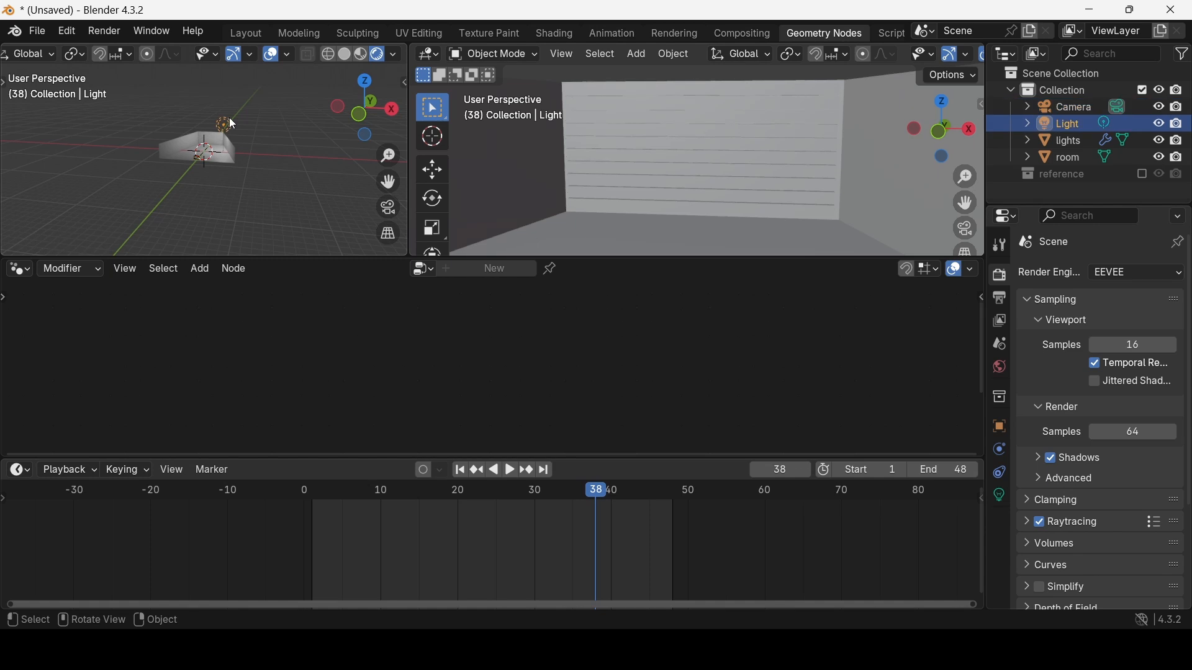
key("Delete")
Step: Set the world background colour to white and return the rendered viewport to the camera view
left_click(1000, 367)
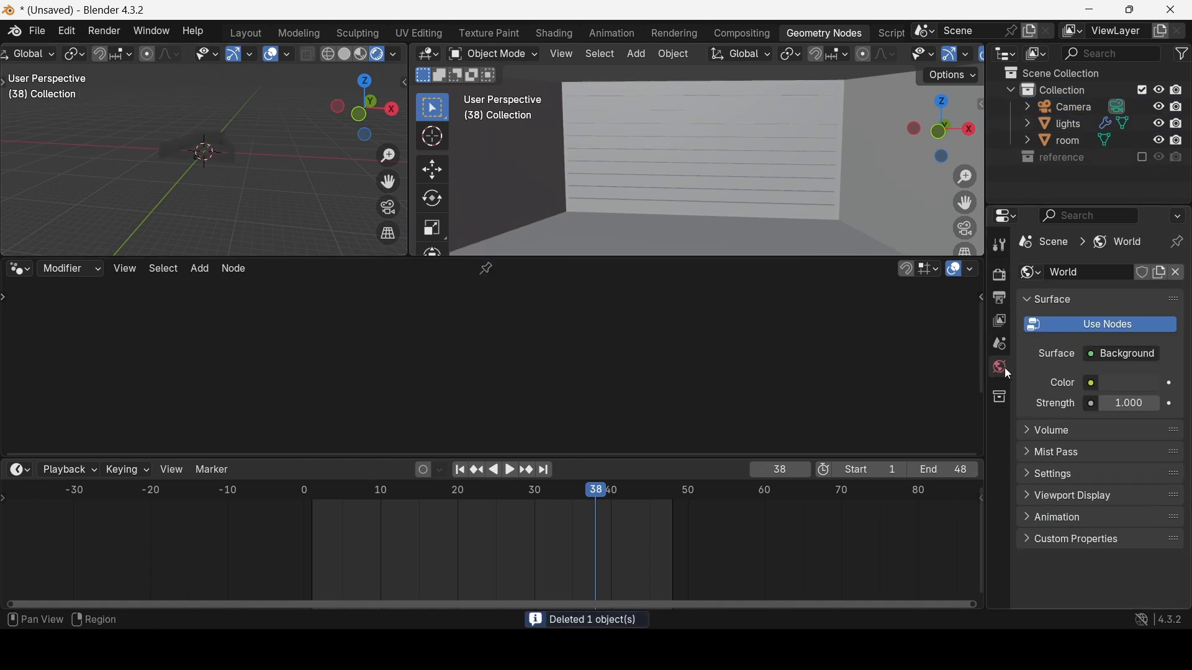
left_click(1129, 385)
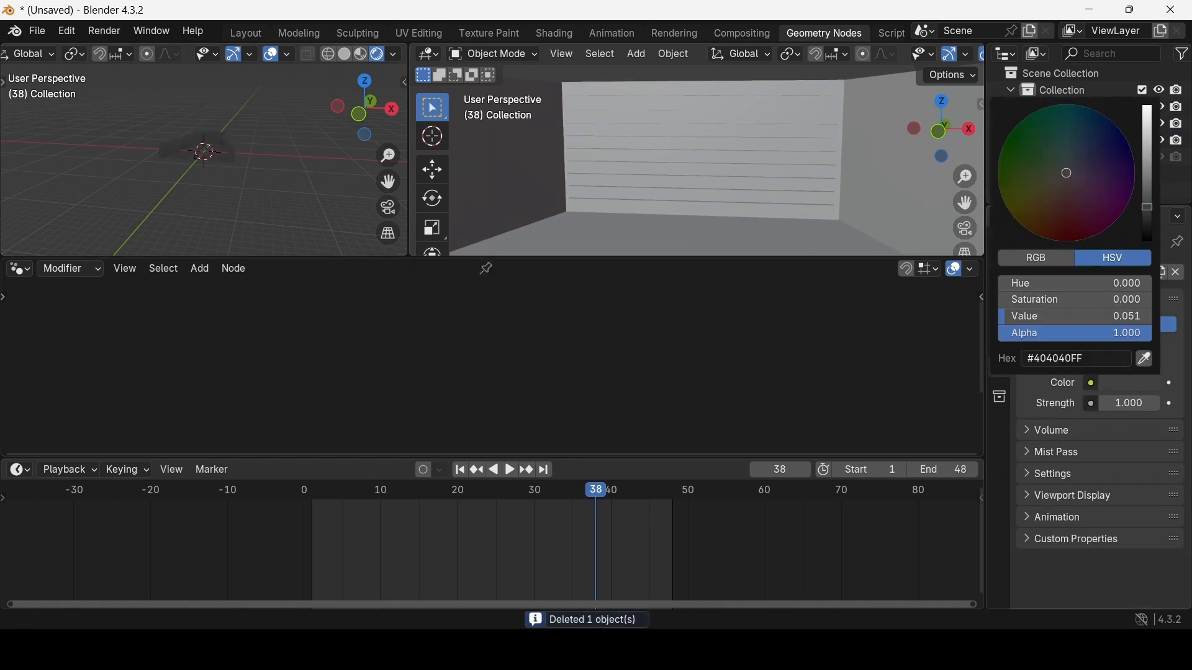
left_click_drag(1146, 206, 1146, 105)
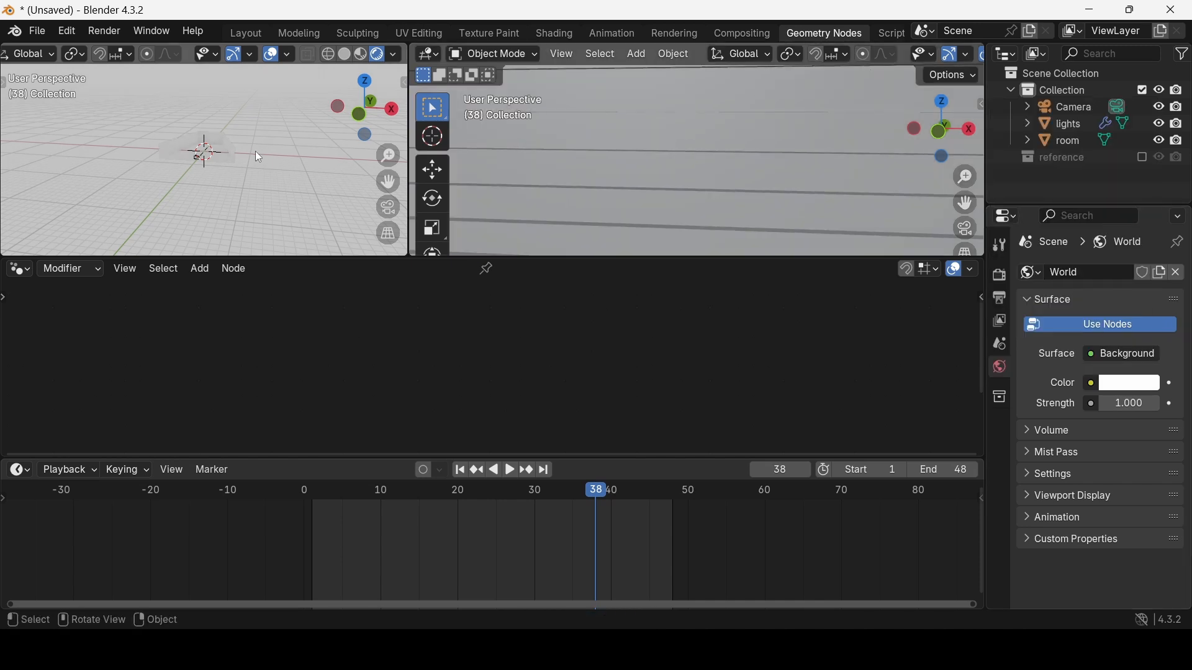
scroll(217, 160, "up", 2)
scroll(212, 159, "up", 2)
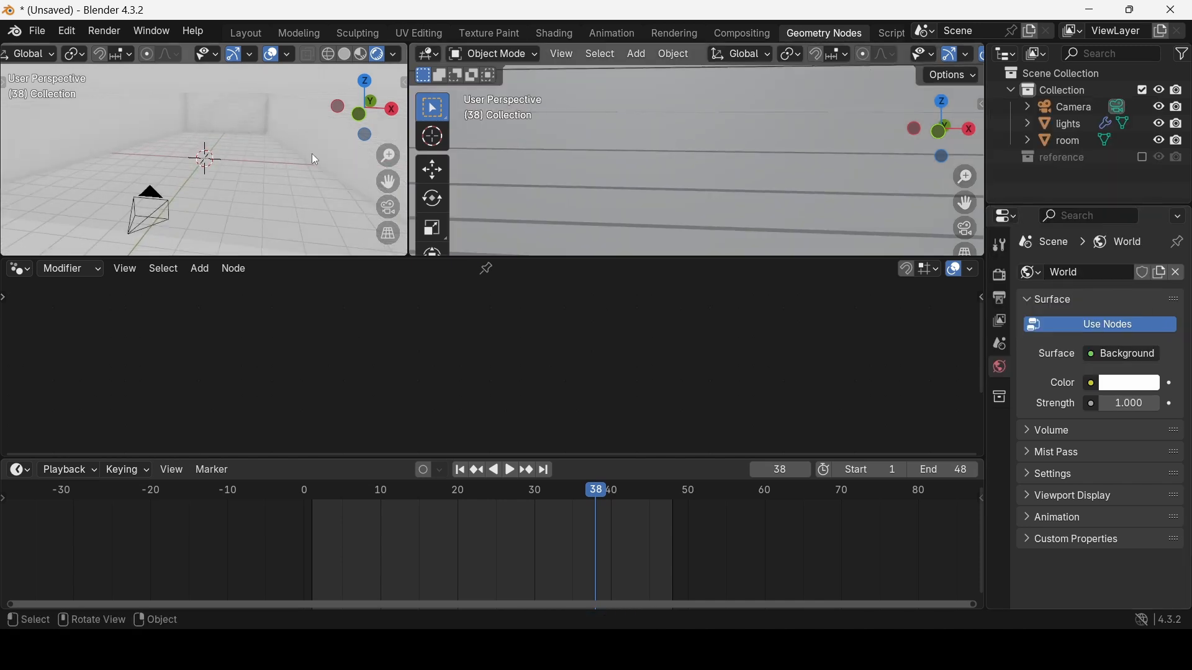
left_click(389, 207)
Step: Insert a Set Material node between Instance on Points and Group Output in the lights object's node tree
left_click(208, 122)
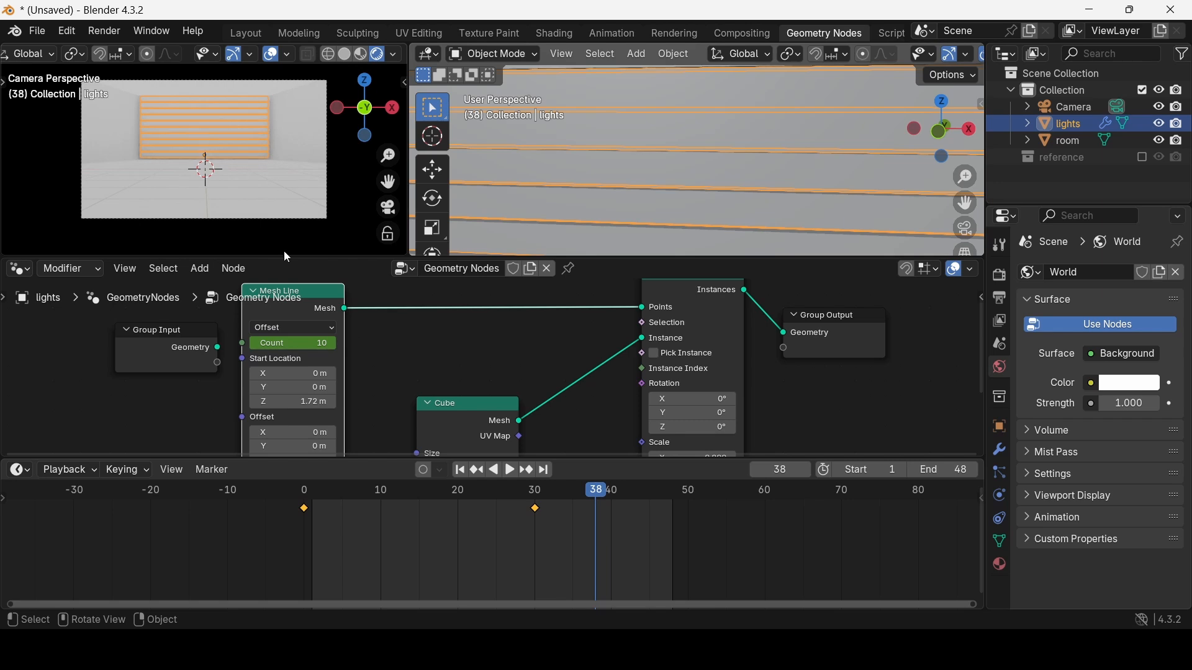
scroll(237, 355, "down", 3)
scroll(681, 322, "down", 2)
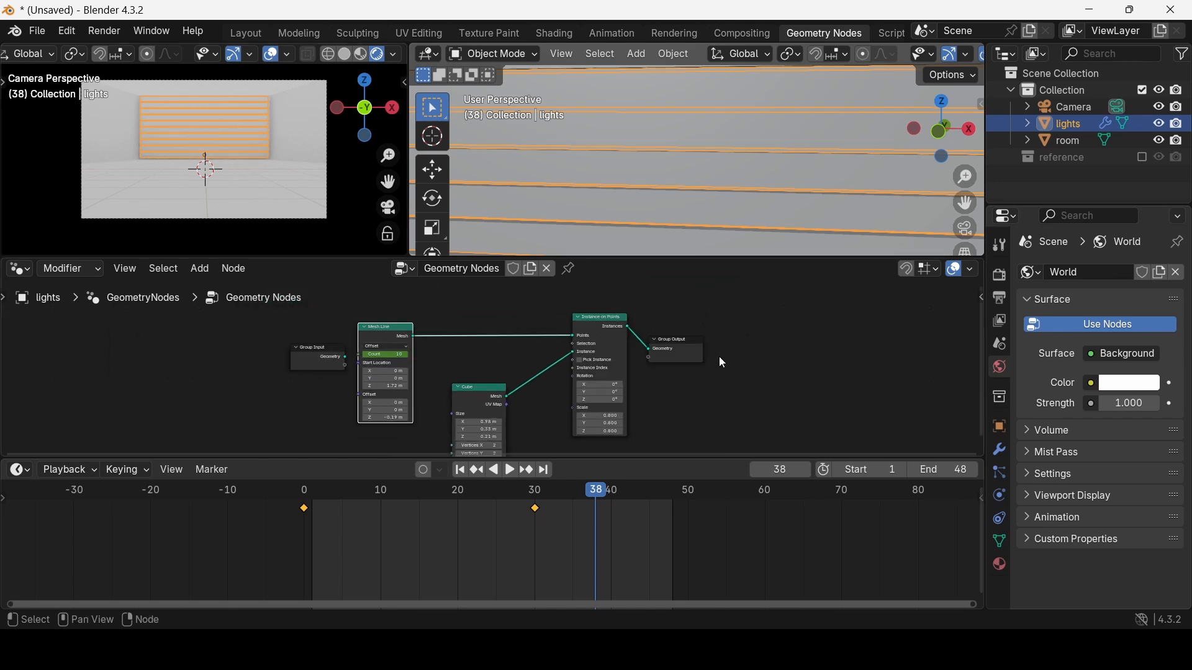
scroll(722, 362, "up", 2)
left_click_drag(748, 341, 865, 365)
left_click(904, 389)
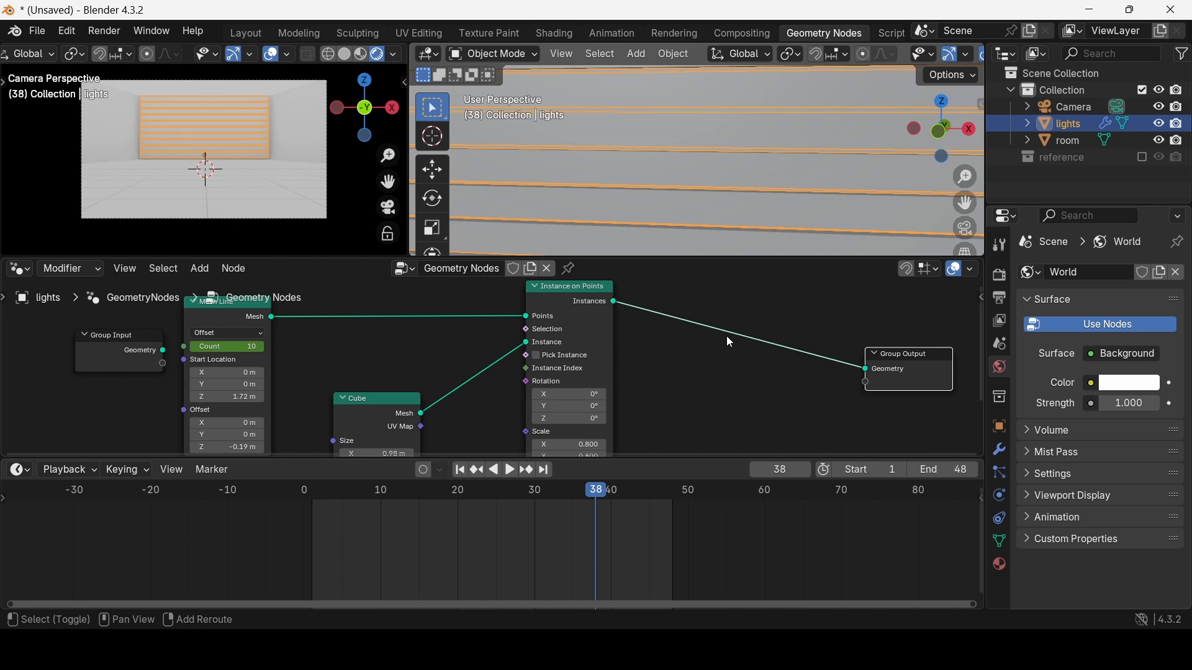
key("shift+a")
mouse_move(730, 342)
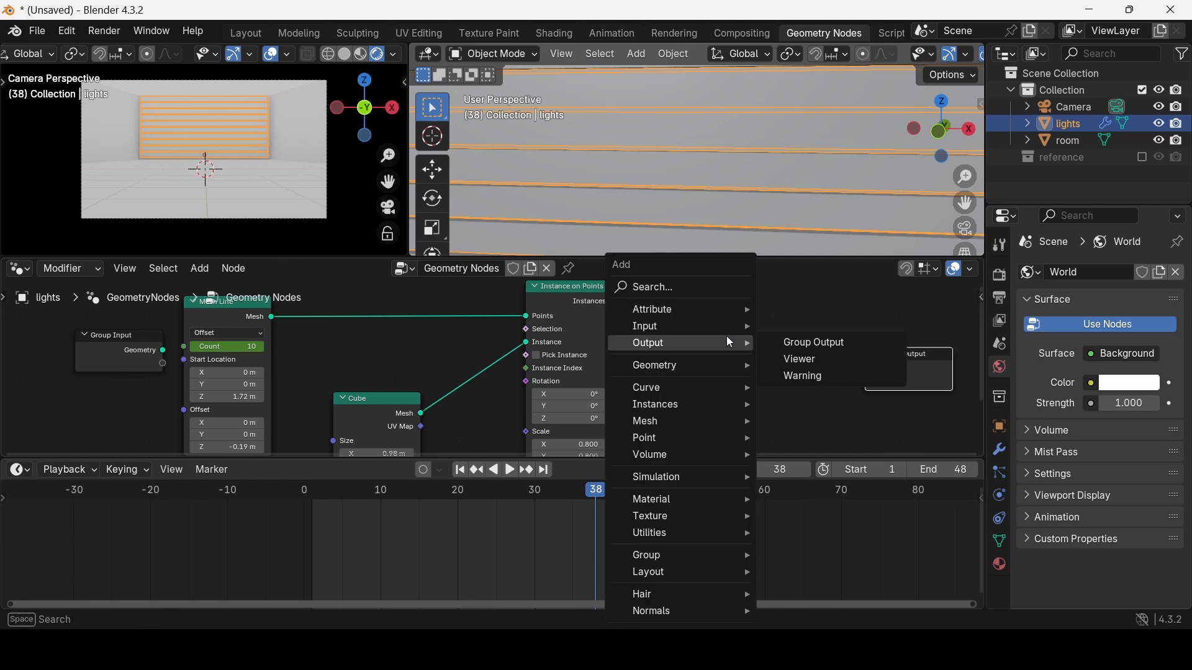
type("set ma")
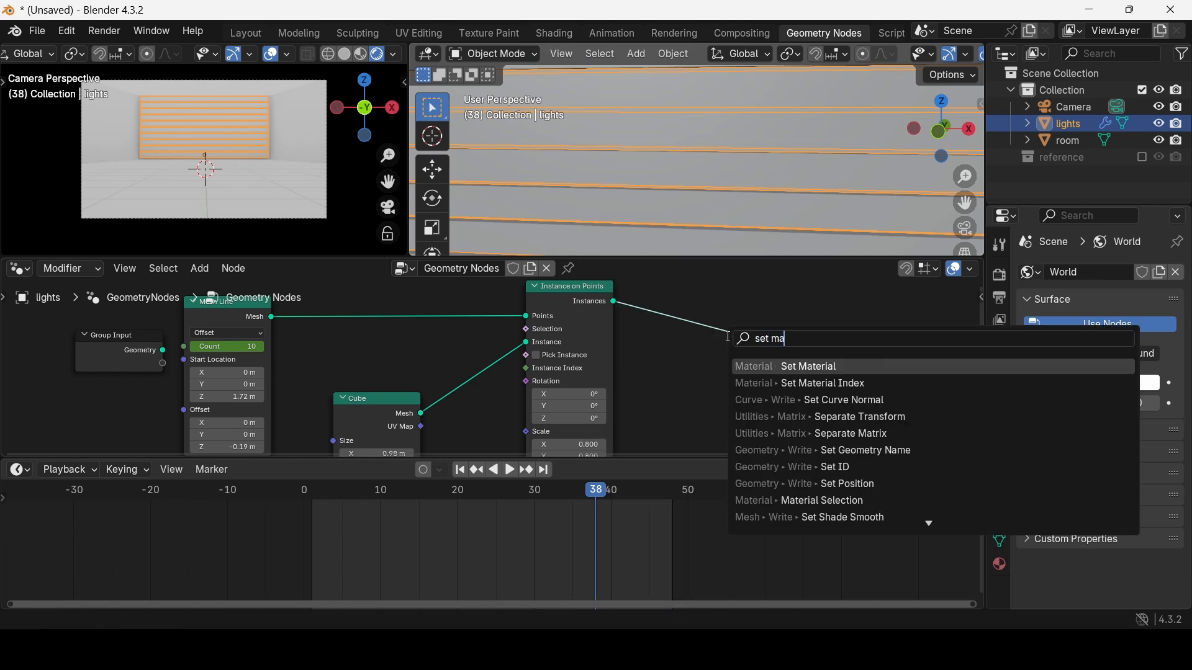
key("Return")
left_click(729, 338)
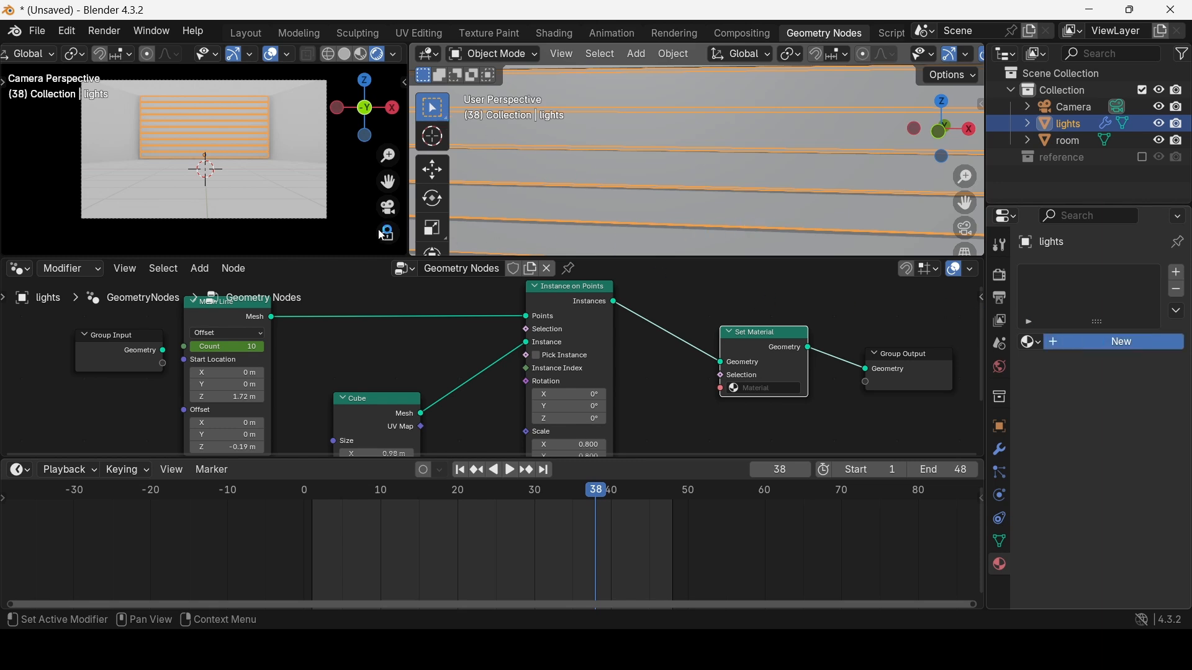
Step: Create a new material for the lights object and switch the render engine to Cycles
left_click(1116, 342)
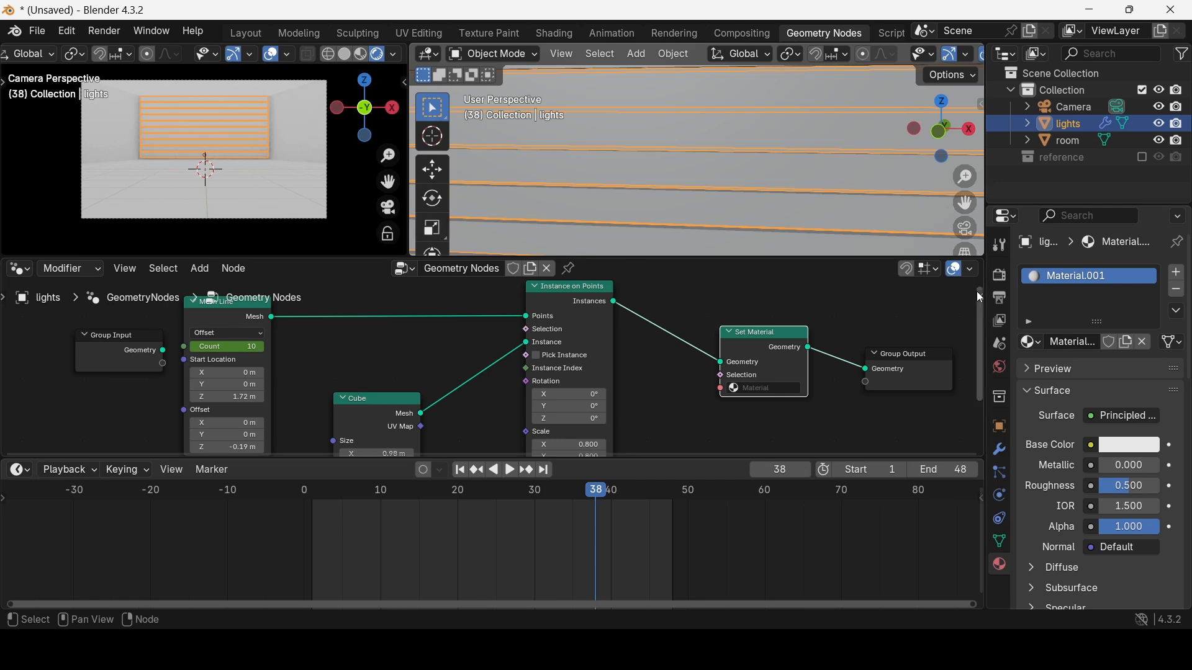
left_click(998, 281)
left_click(1094, 274)
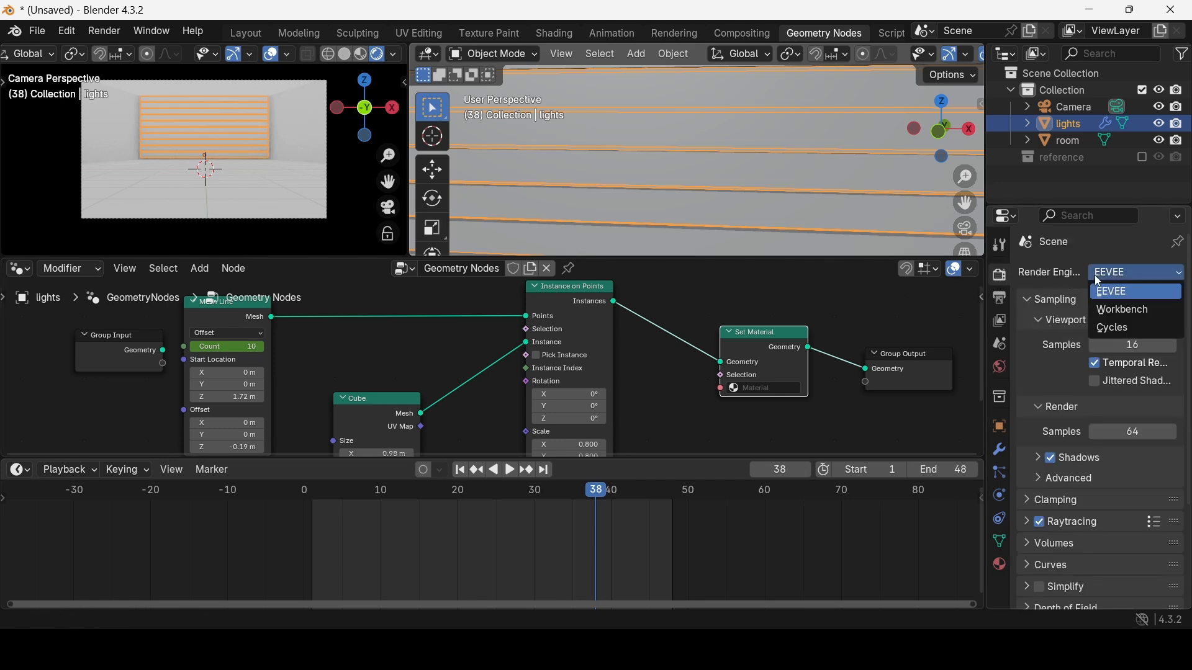
left_click(1103, 329)
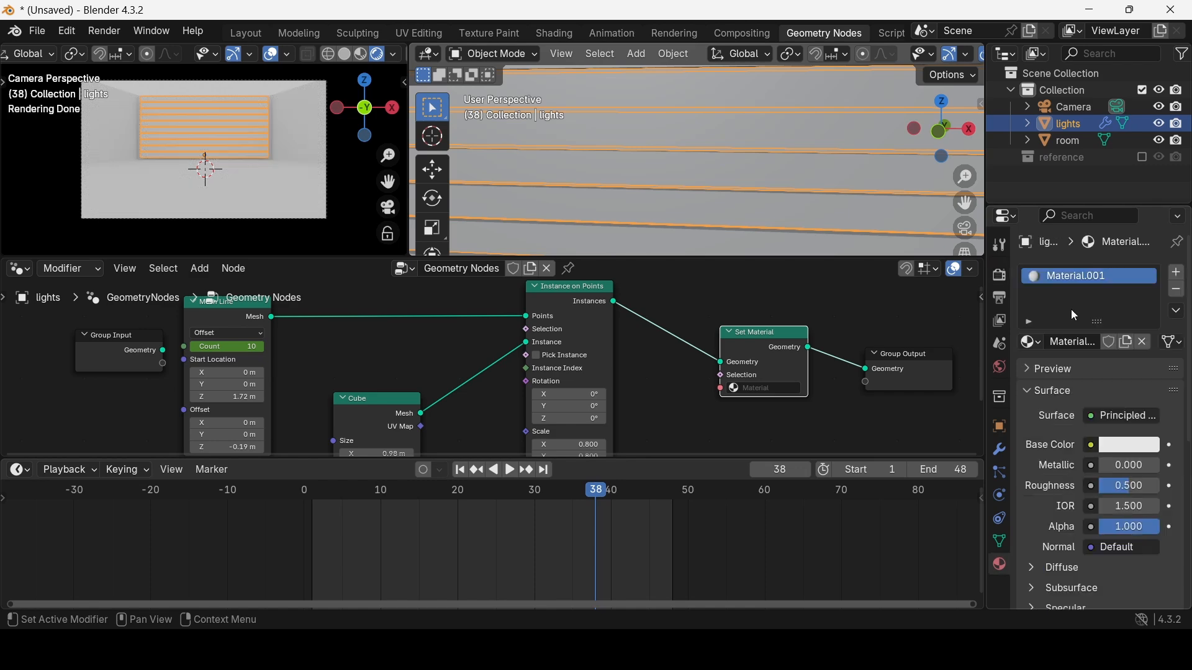
Step: Name the new material "lights" and assign it in the Set Material node
left_click(1090, 342)
type("lights")
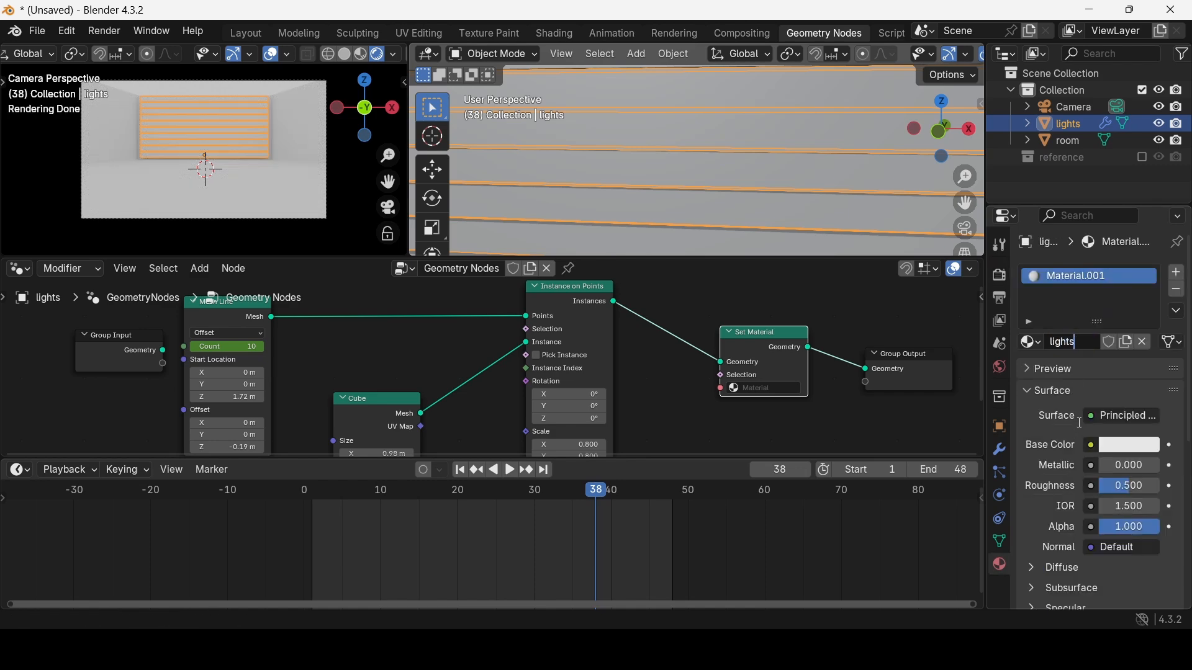
key("Return")
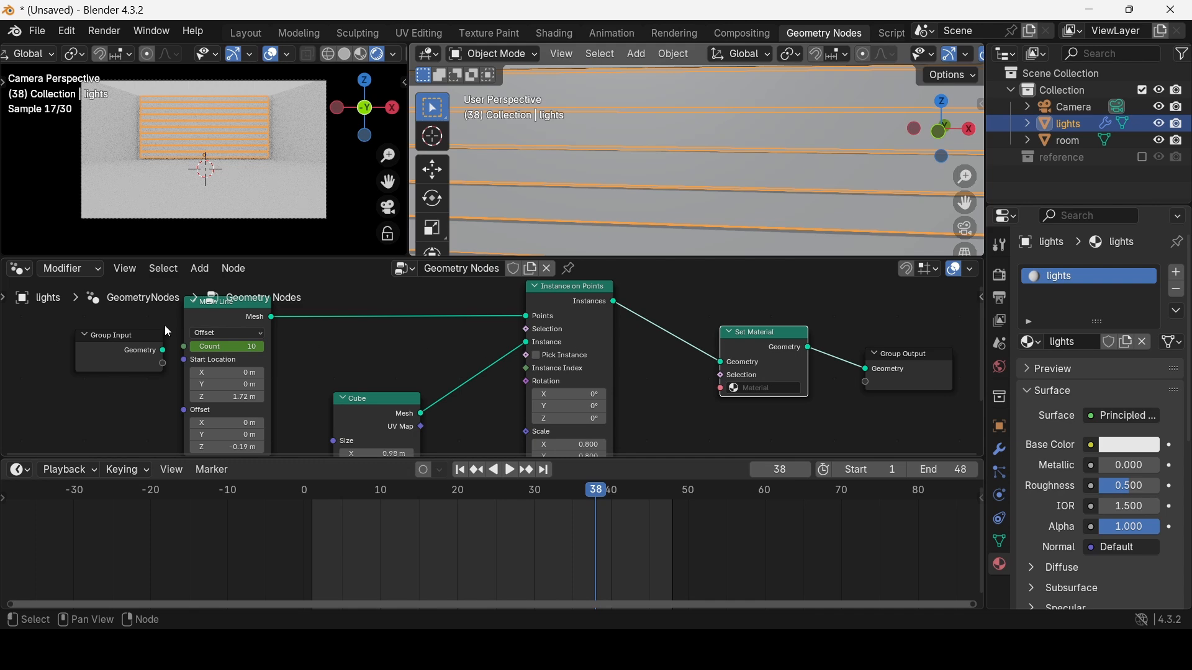
left_click(776, 387)
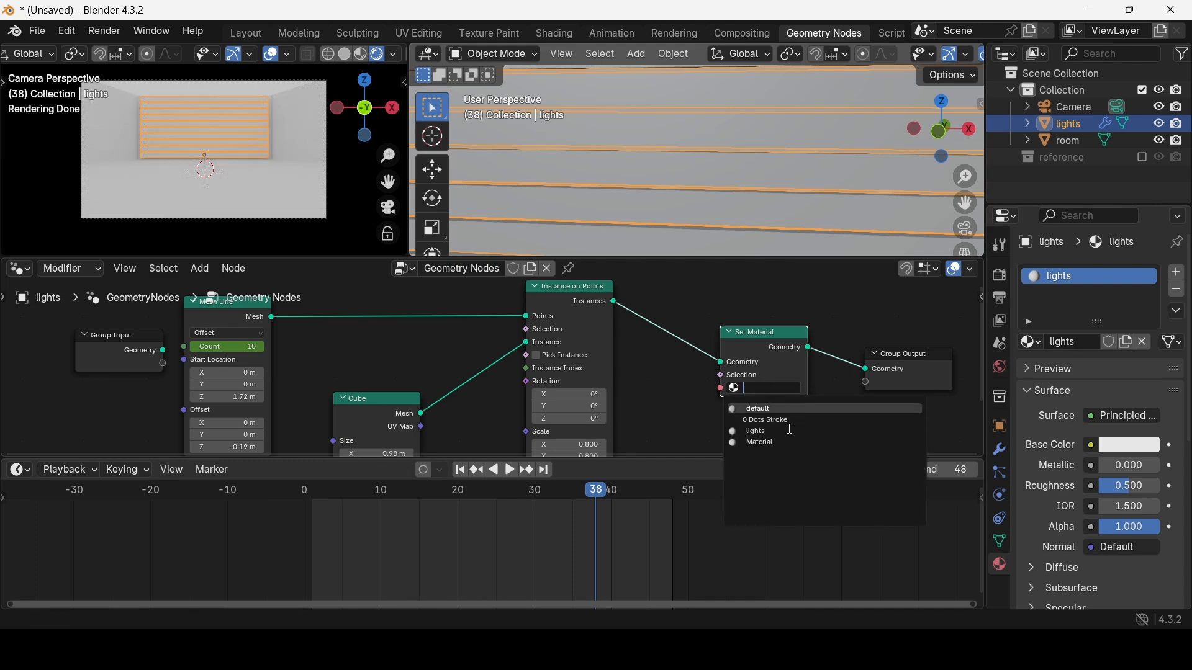
left_click(765, 432)
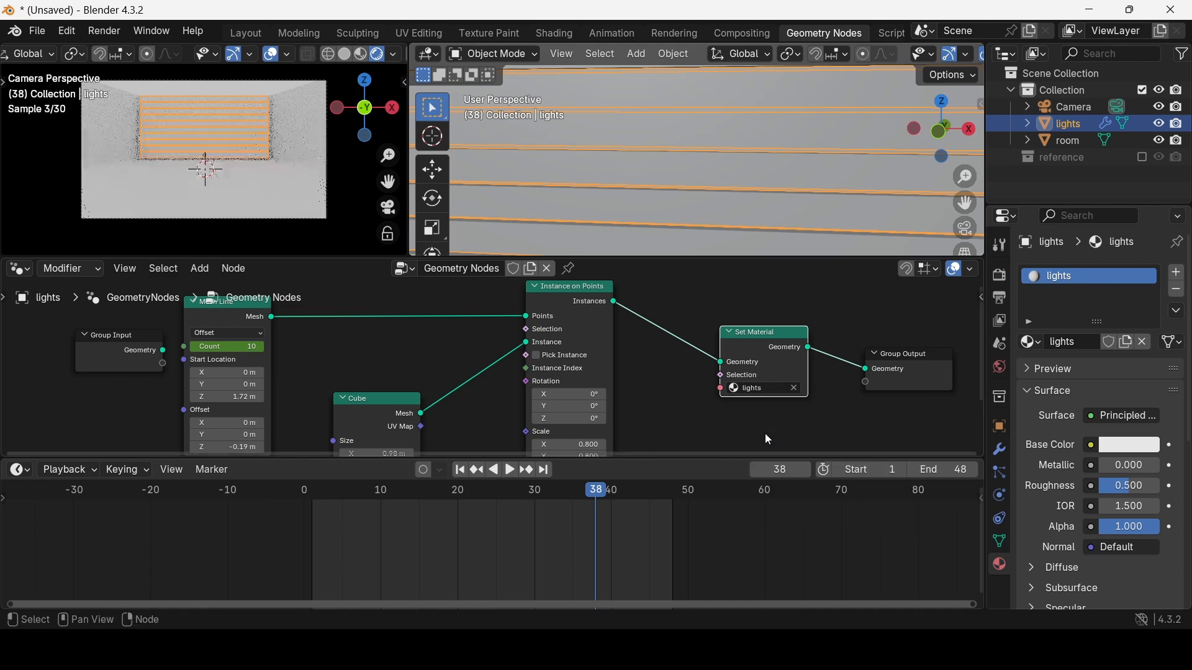
Step: Set the lights material's Principled BSDF emission strength to 3 in the Shader Editor
left_click(19, 268)
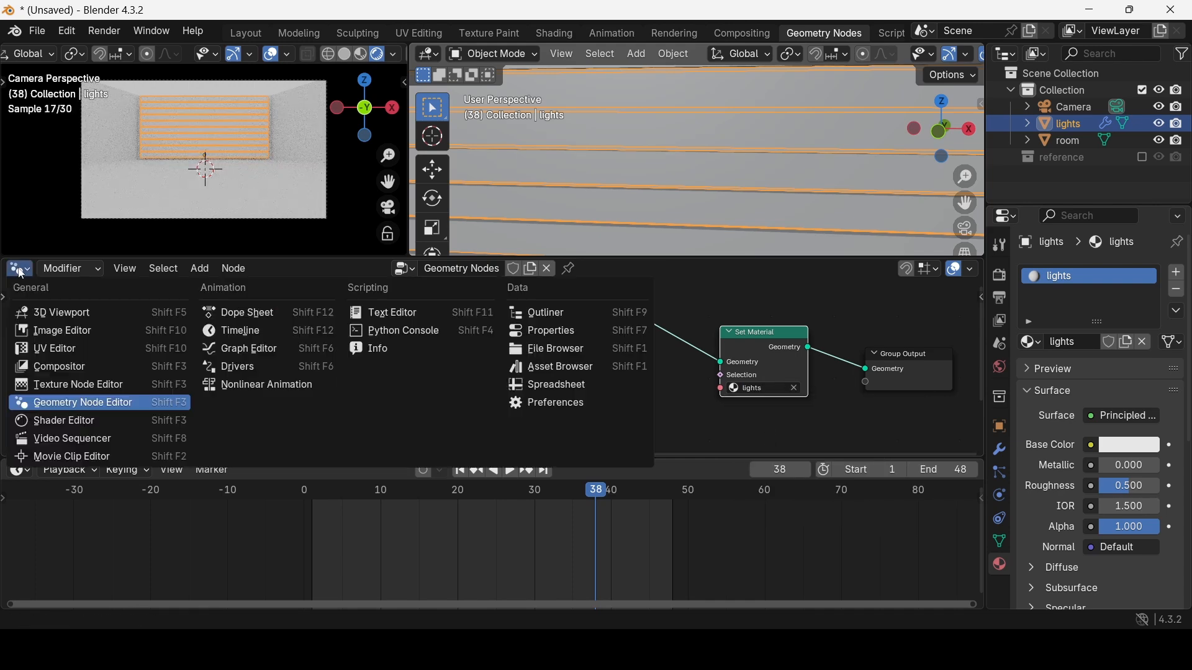
left_click(62, 419)
scroll(440, 349, "down", 8)
middle_click_drag(458, 333, 468, 377)
scroll(490, 391, "up", 4)
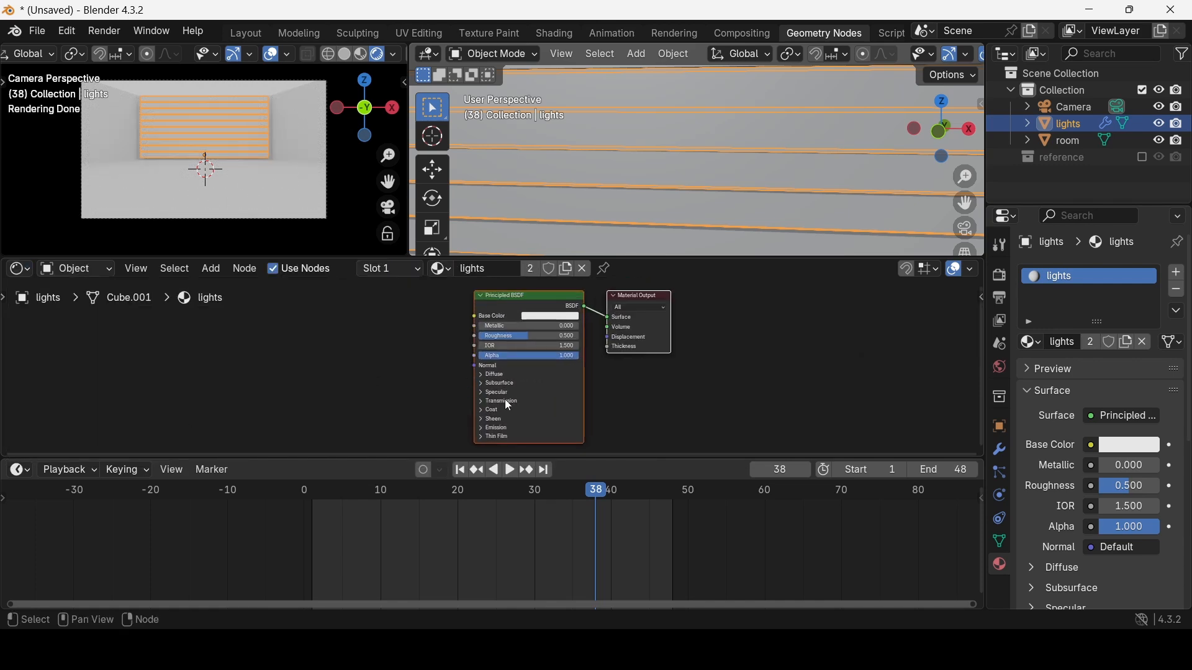
left_click(485, 427)
scroll(496, 397, "up", 3)
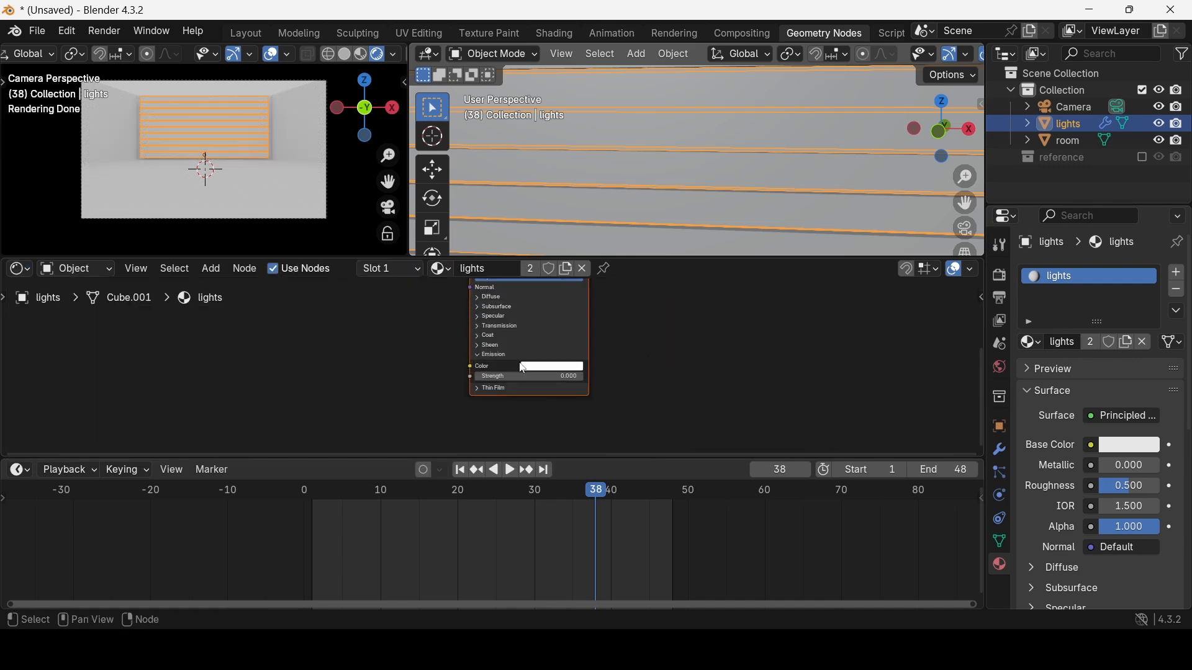
left_click(568, 381)
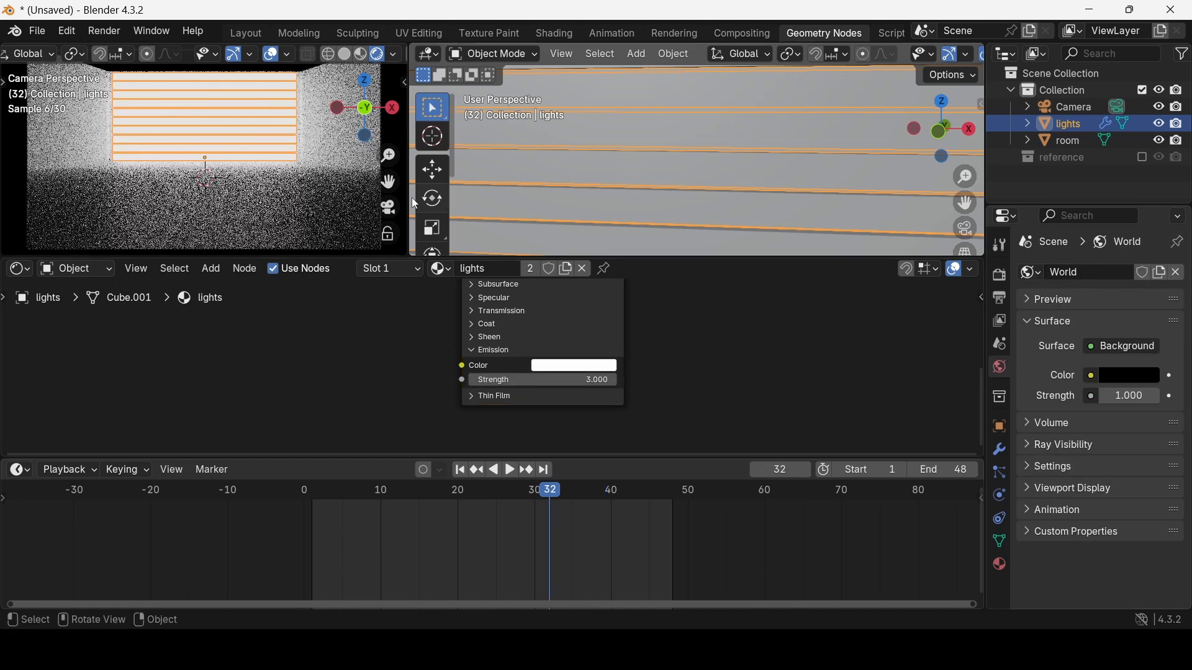
Step: Switch the node area back to the Geometry Node Editor and reselect the lights object to show its node tree
left_click(335, 216)
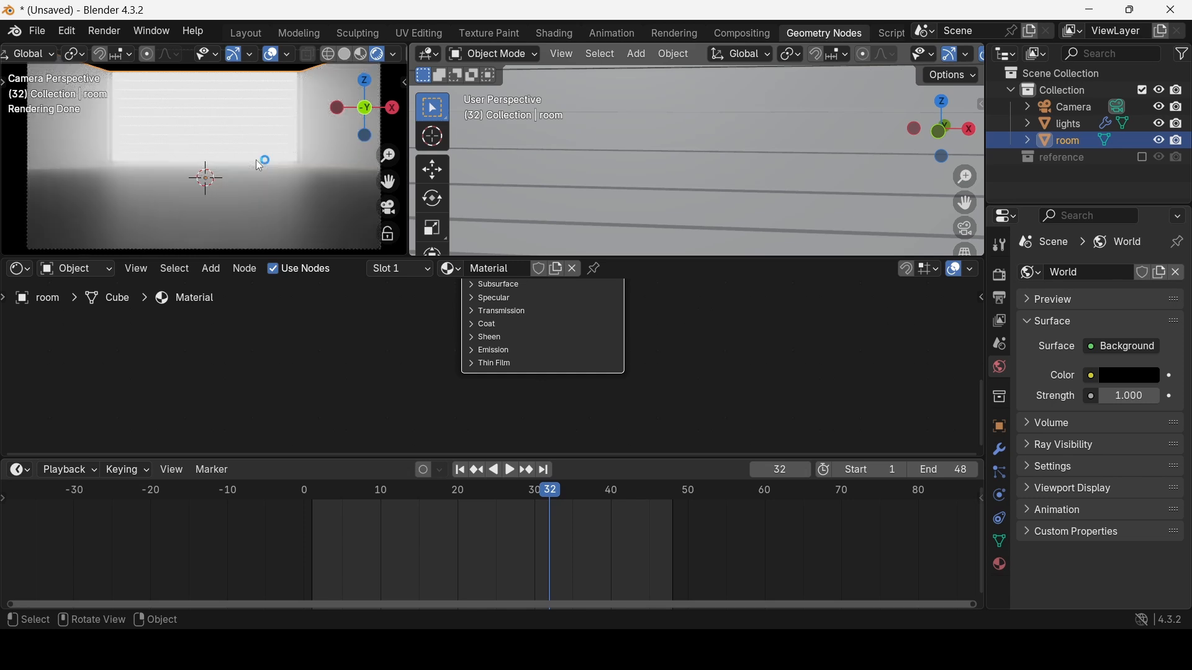
left_click(76, 269)
left_click(20, 269)
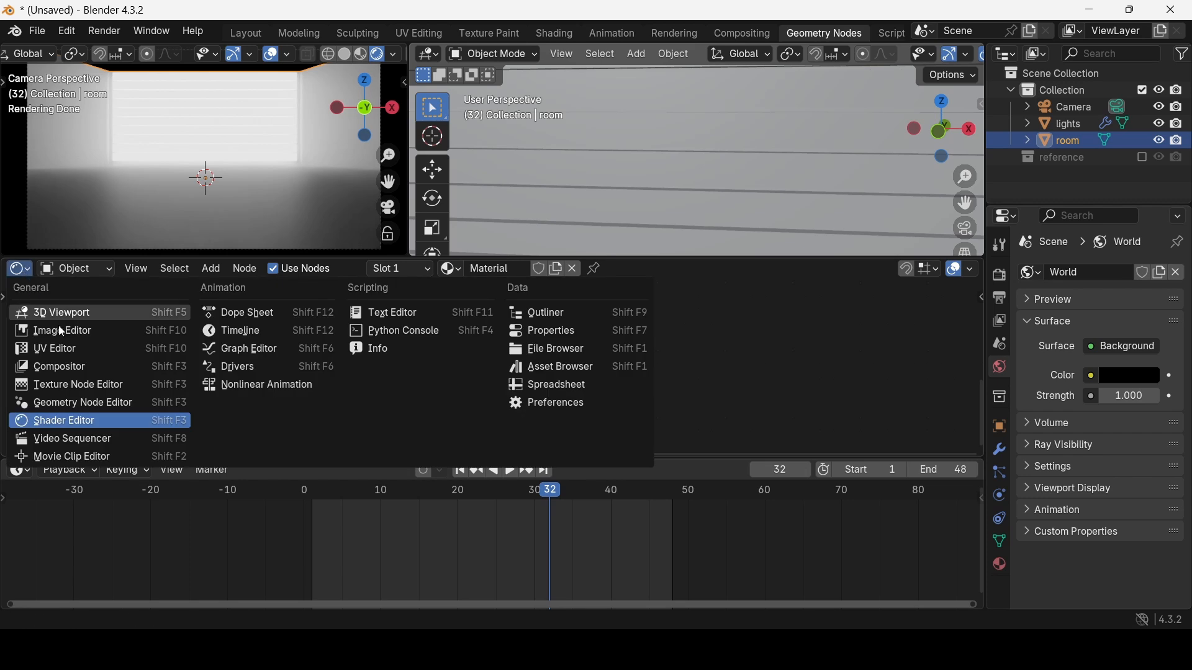
left_click(86, 404)
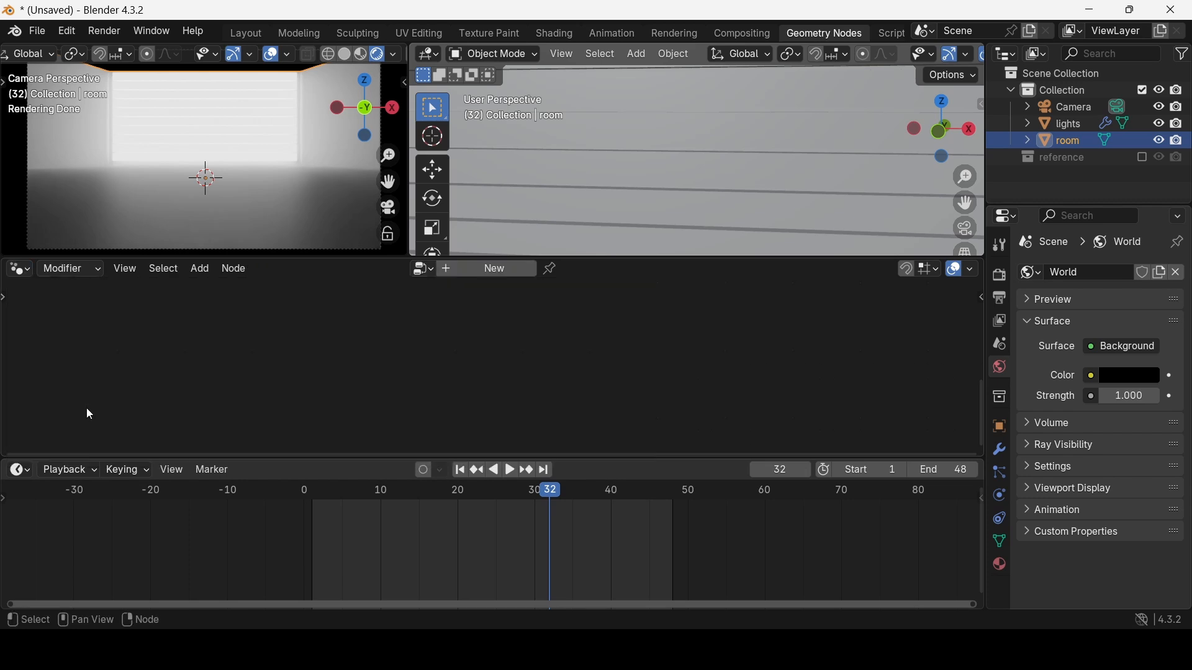
left_click(246, 134)
scroll(438, 317, "down", 3)
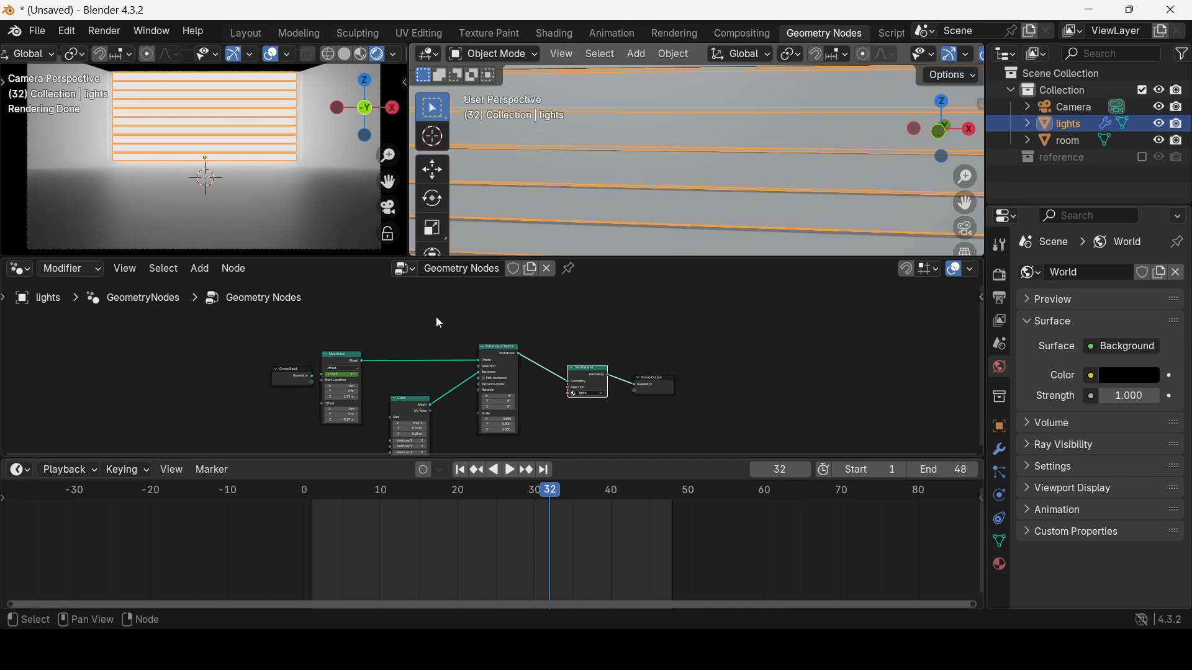
scroll(490, 354, "up", 2)
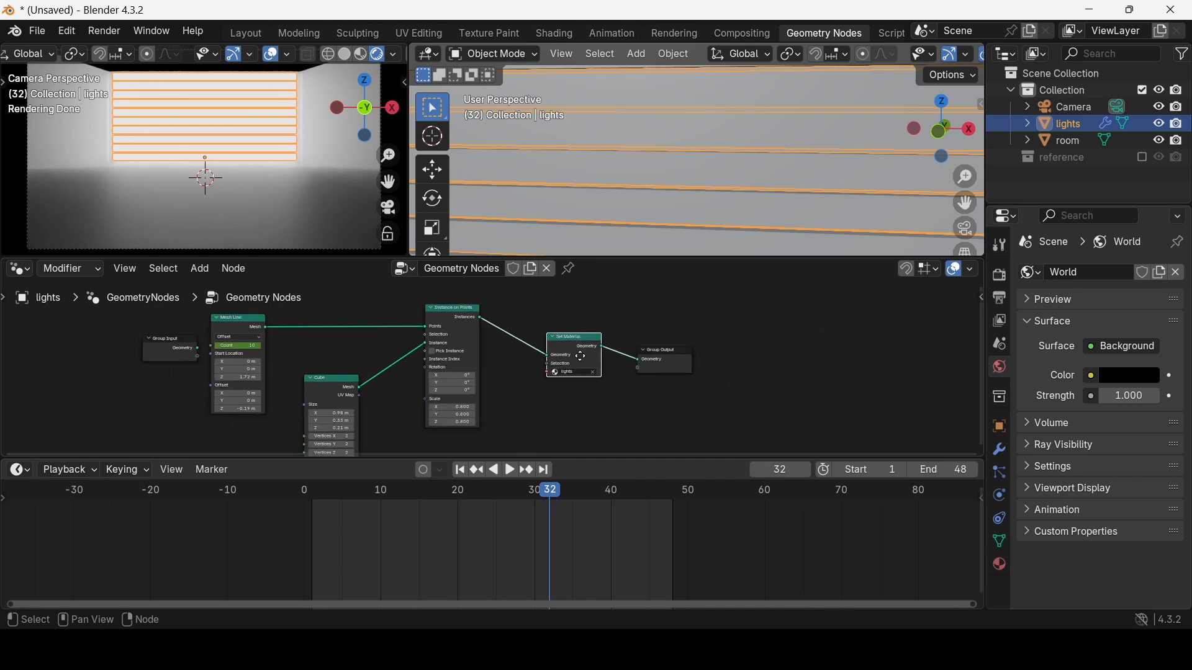
Step: Insert a Store Named Attribute node between Instance on Points and Set Material
key("shift+a")
type("st")
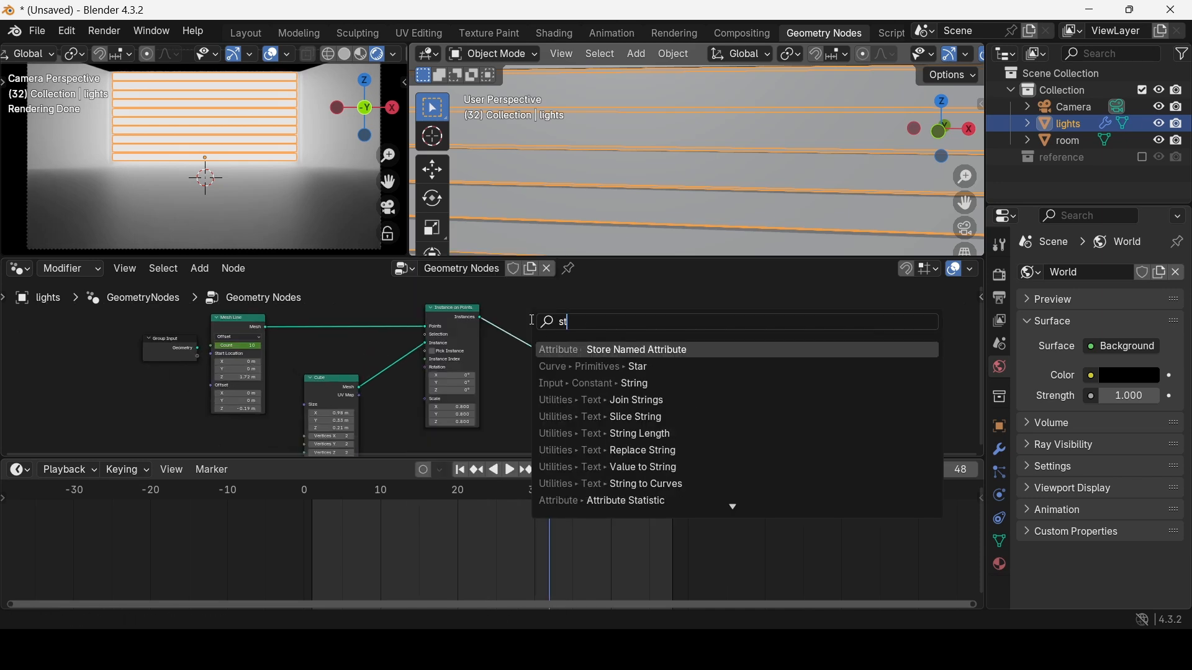
key("Return")
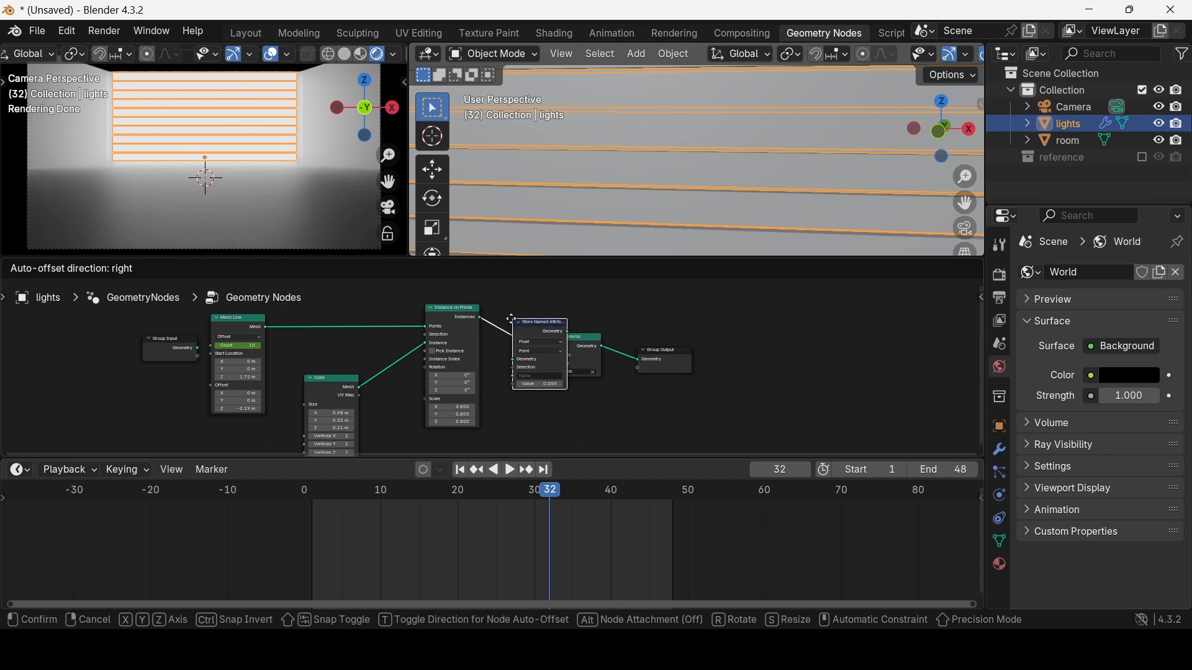
left_click(505, 319)
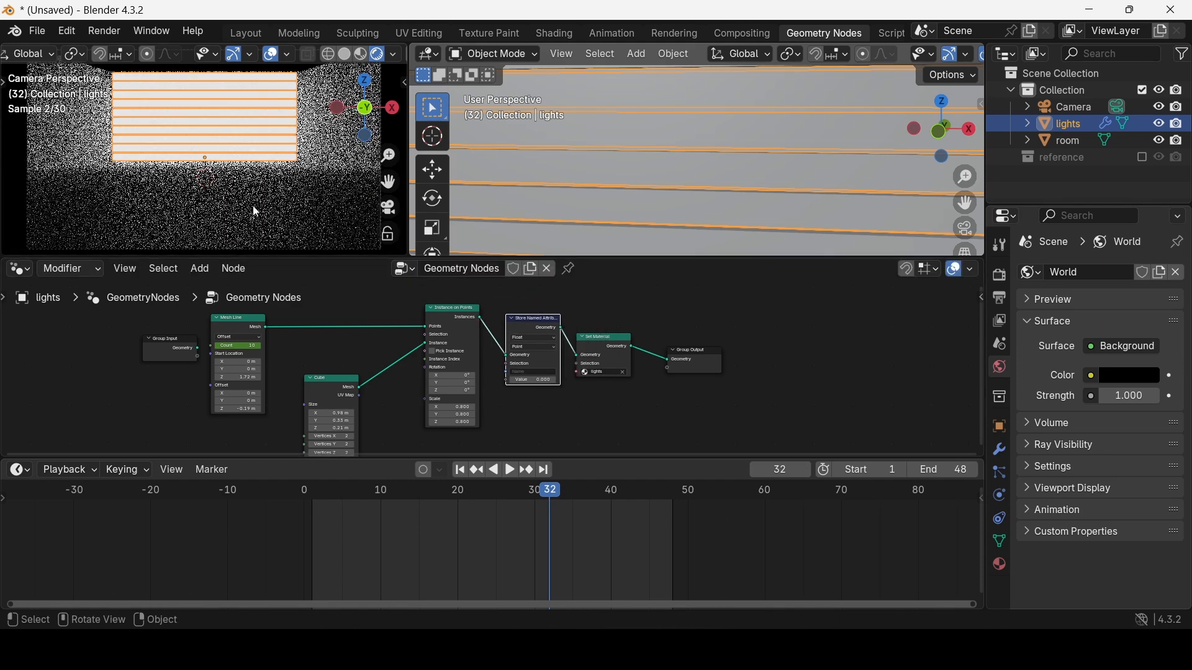
Step: Duplicate the Store Named Attribute and Set Material nodes and link the copies in series before Group Output
scroll(501, 367, "down", 2)
middle_click_drag(529, 395, 422, 420)
scroll(422, 412, "up", 1)
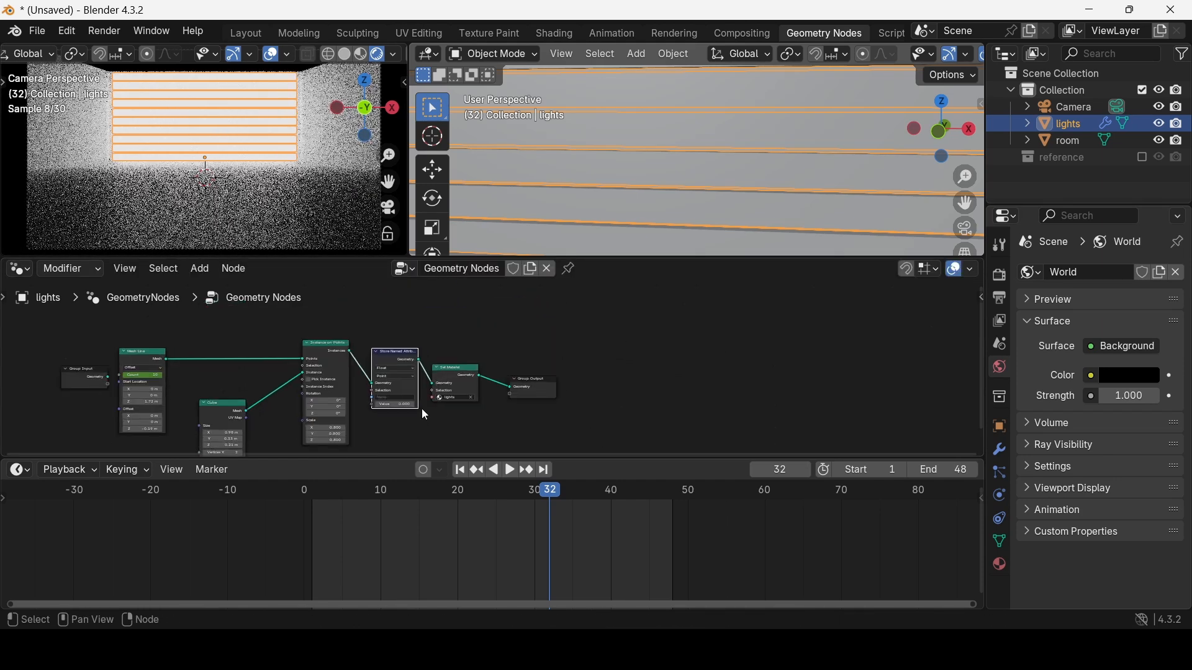
left_click(455, 376)
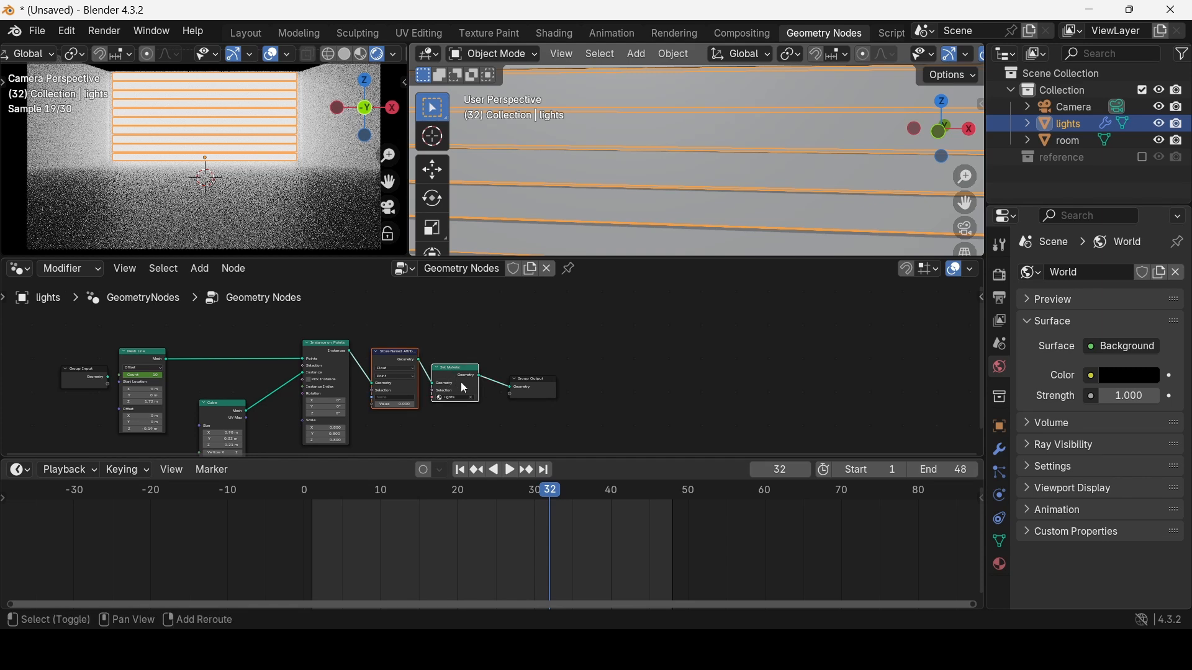
key("shift+d")
left_click_drag(479, 374, 520, 398)
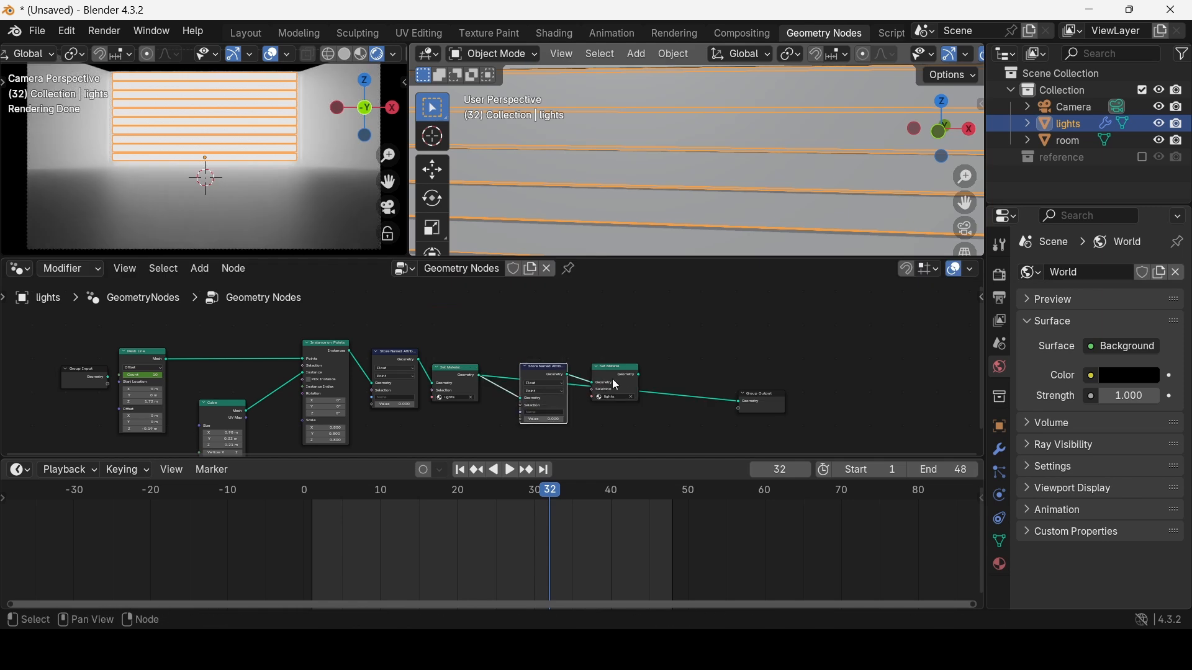
left_click_drag(633, 374, 740, 402)
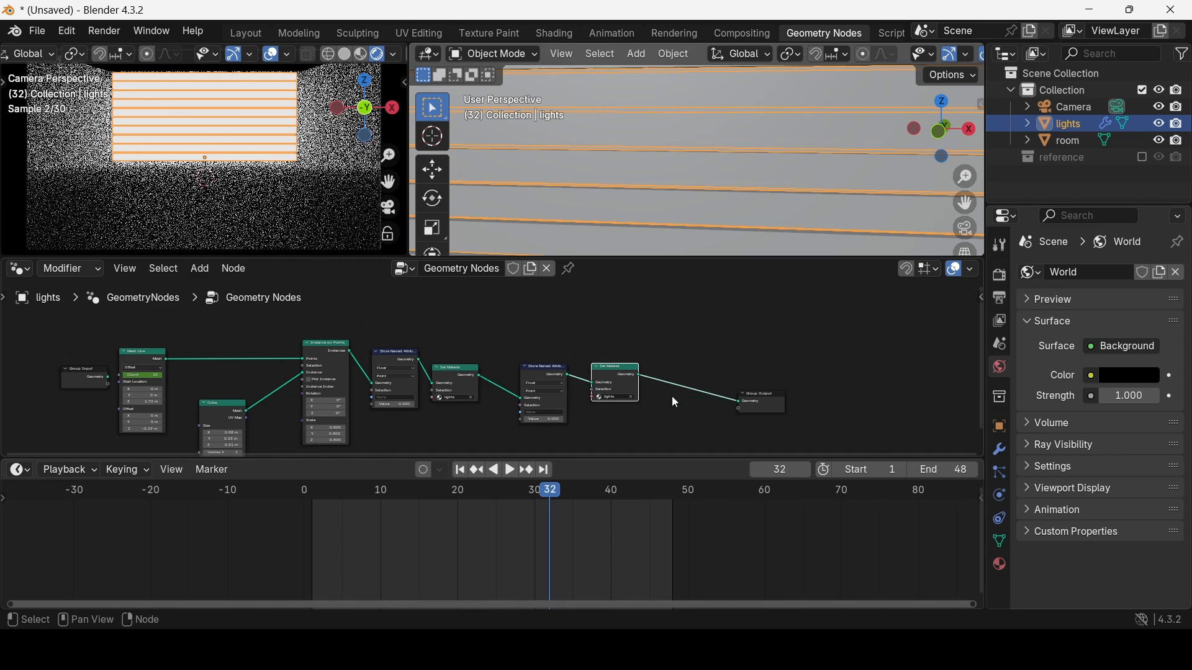
Step: Add a Random Value node feeding the Value input of the first Store Named Attribute node
scroll(494, 400, "up", 2)
mouse_move(562, 370)
middle_mouse_down()
mouse_move(578, 353)
mouse_move(581, 369)
middle_mouse_up()
scroll(568, 356, "down", 2)
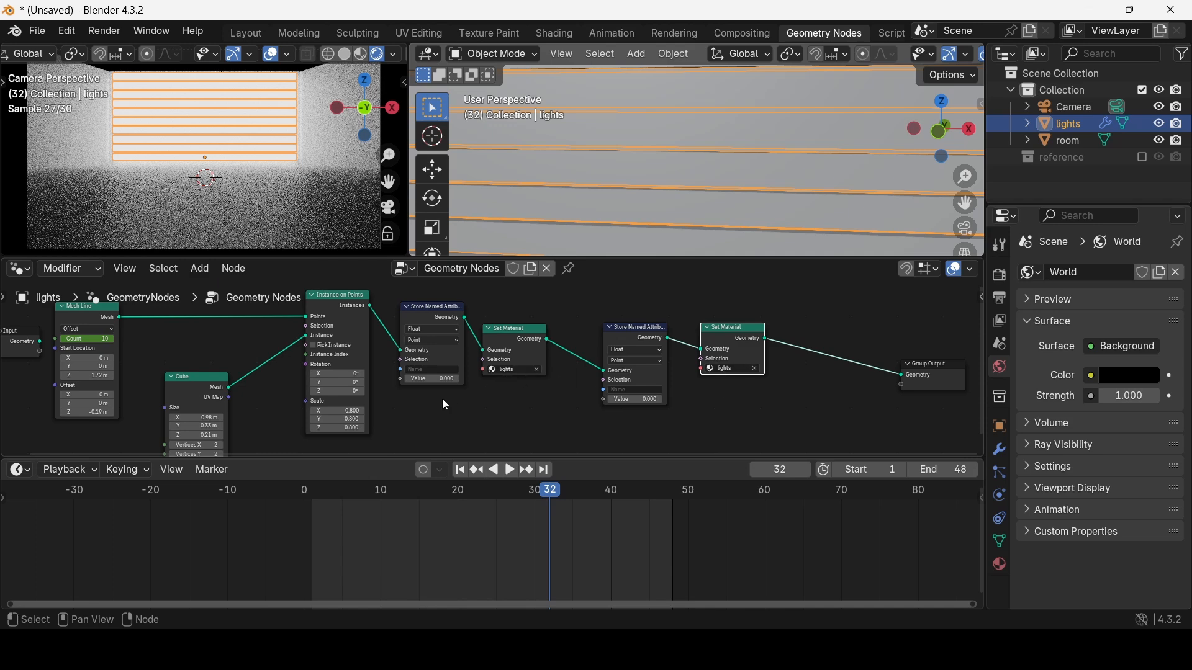
scroll(457, 395, "down", 2)
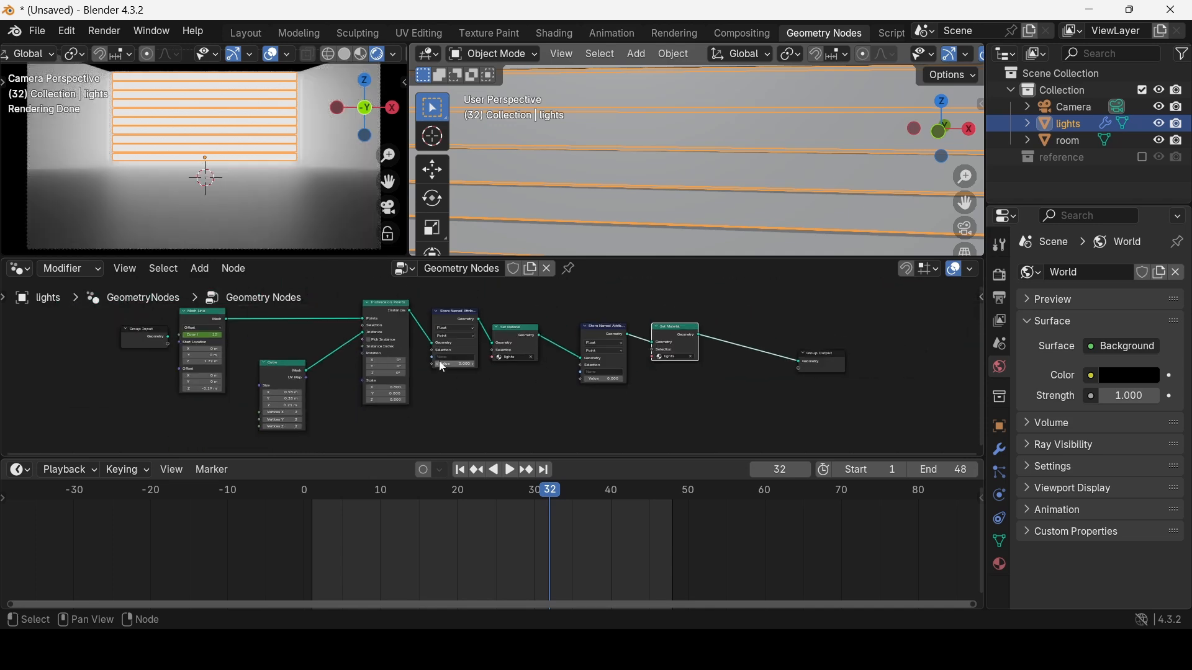
left_click_drag(432, 367, 418, 425)
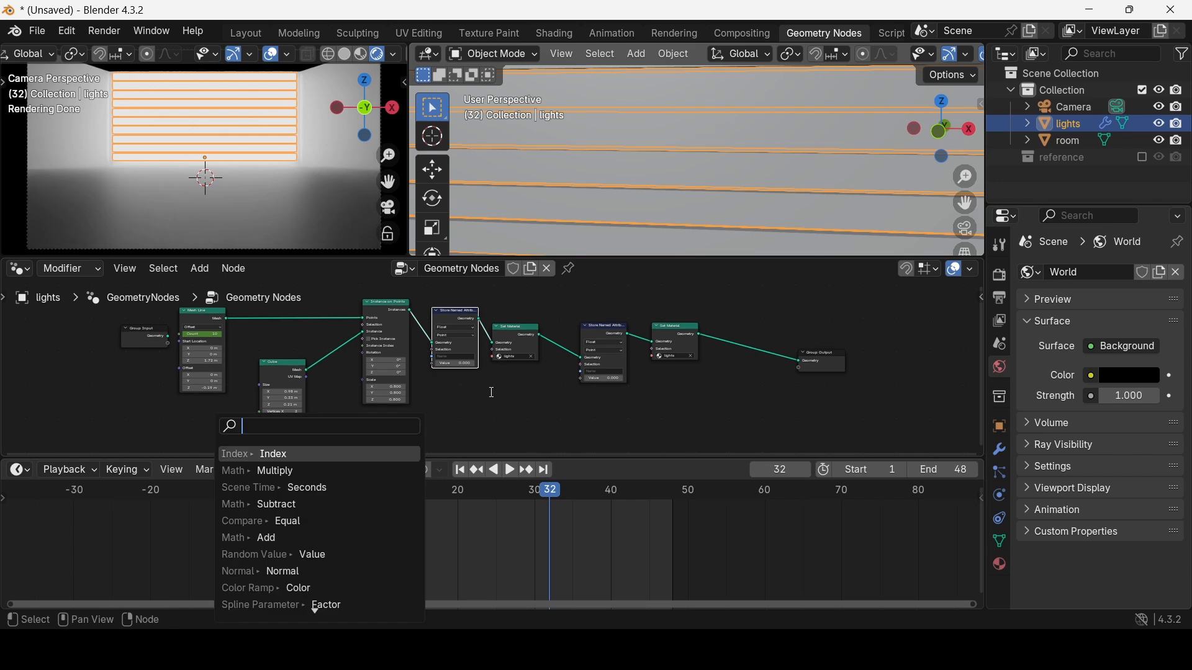
type("r")
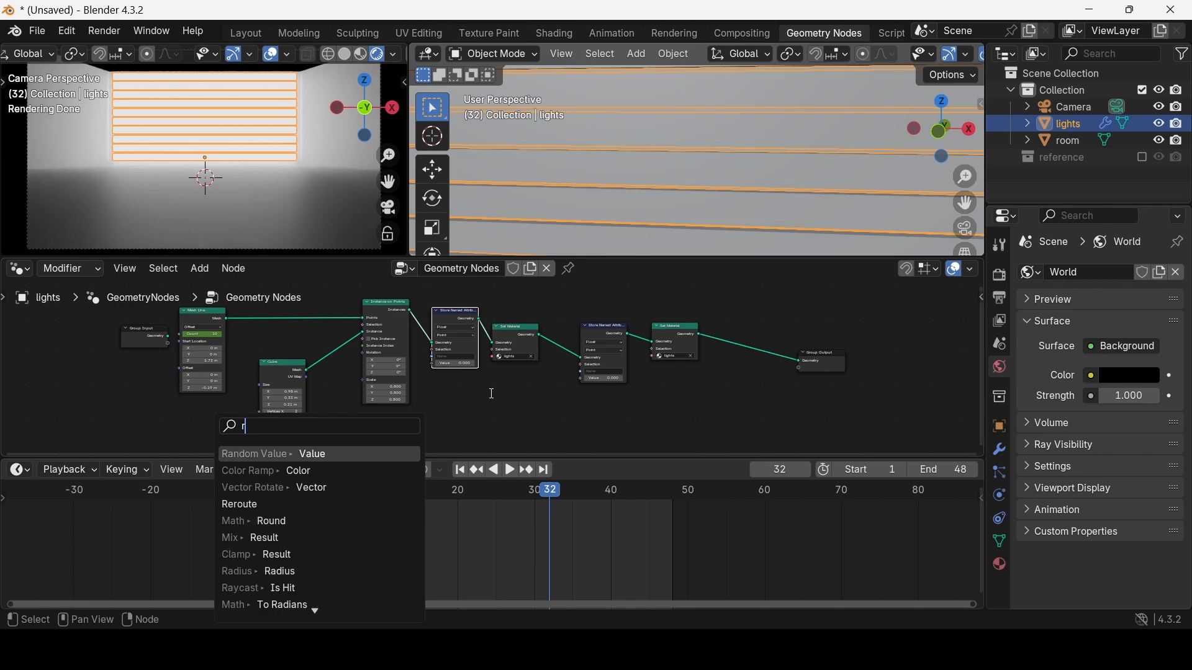
type("and")
key("Return")
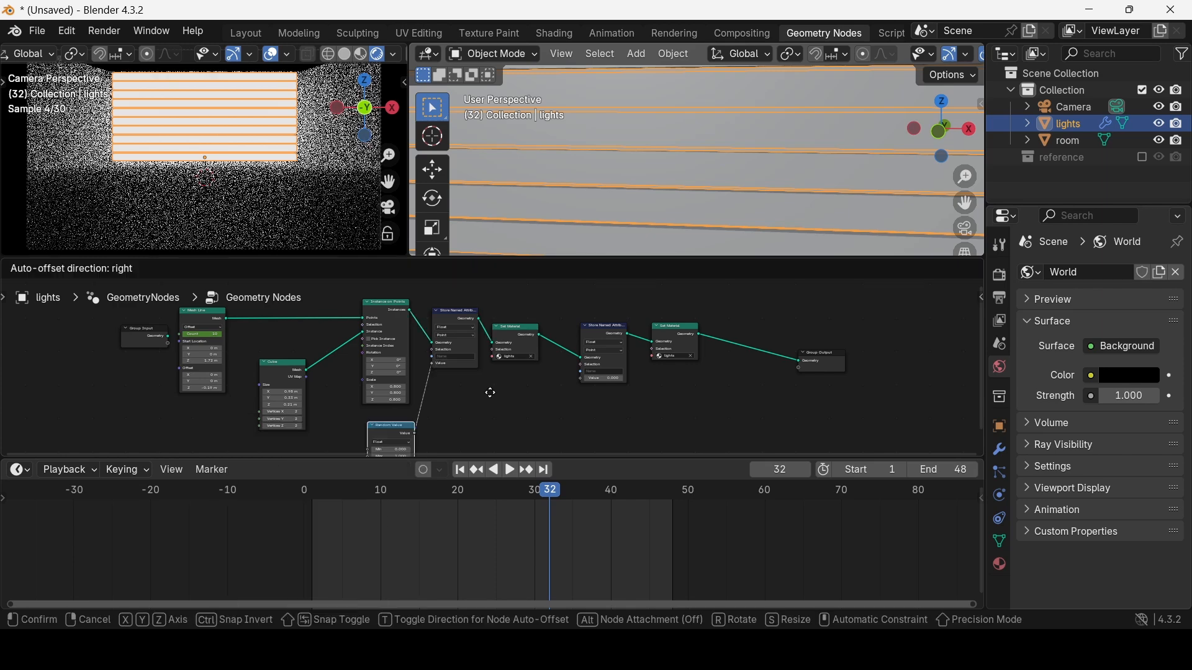
left_click(475, 394)
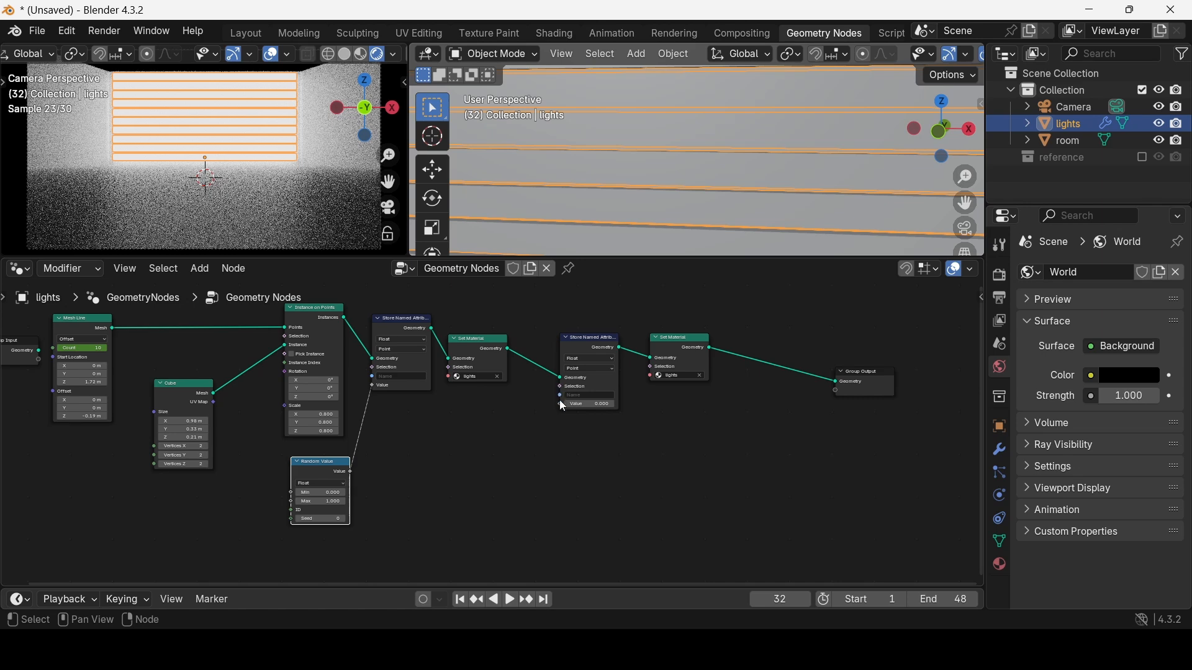
Step: Add a Math node set to Multiply, feeding the Value input of the second Store Named Attribute node
left_click_drag(559, 405, 509, 448)
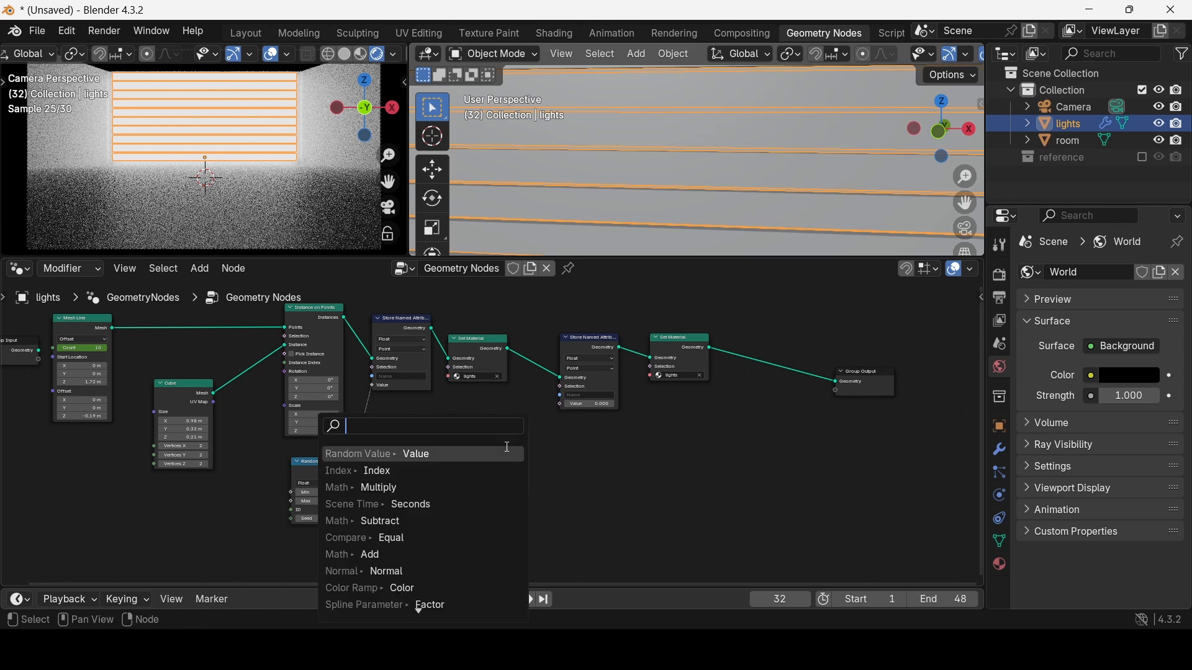
type("ma")
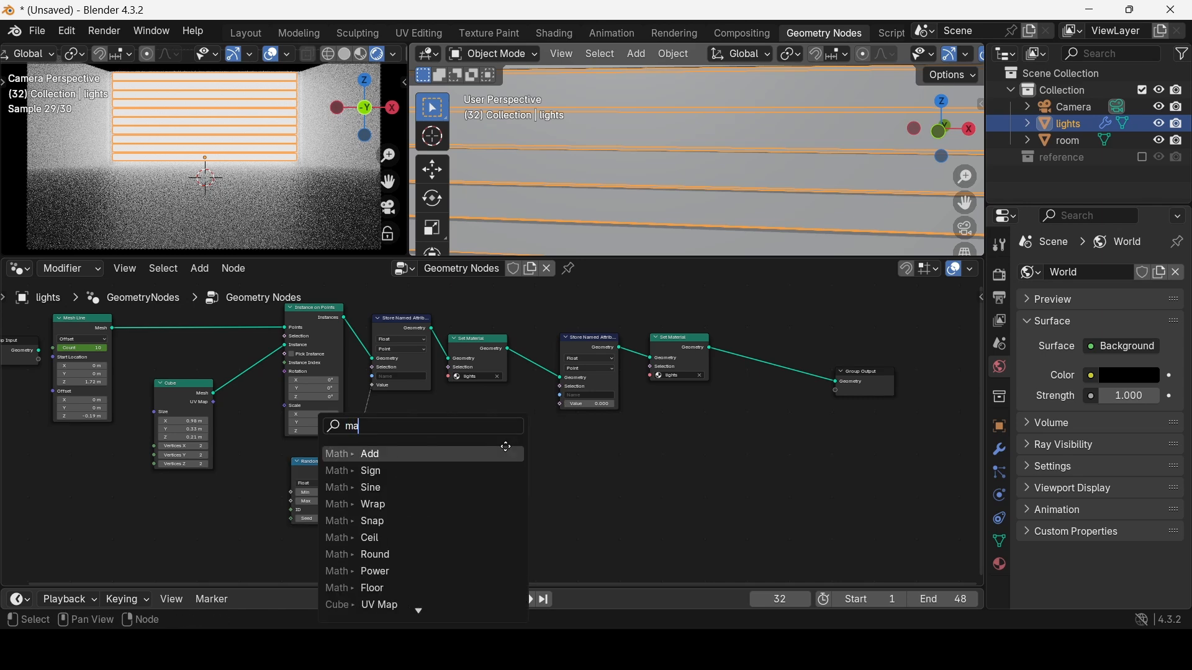
key("Return")
left_click(509, 477)
left_click(497, 470)
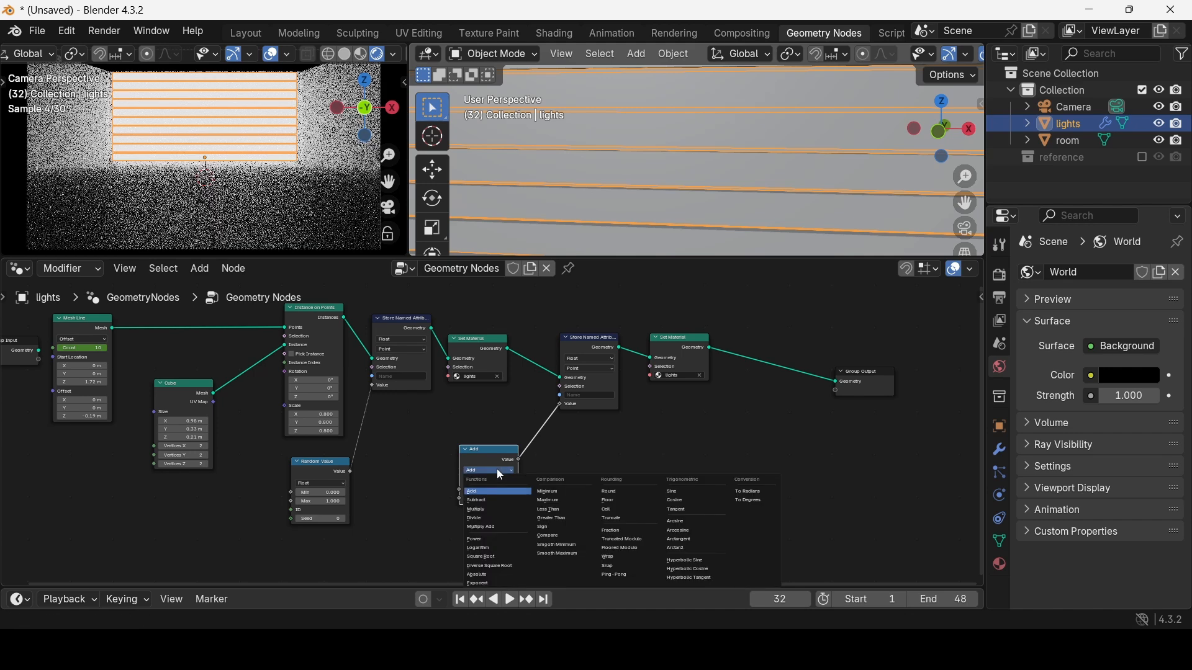
left_click(489, 510)
Step: Set the Random Value node's range to Min 0.5 and Max 3, and link its output to Multiply's first value
middle_click_drag(327, 492, 468, 473)
scroll(467, 473, "up", 2)
left_click(470, 475)
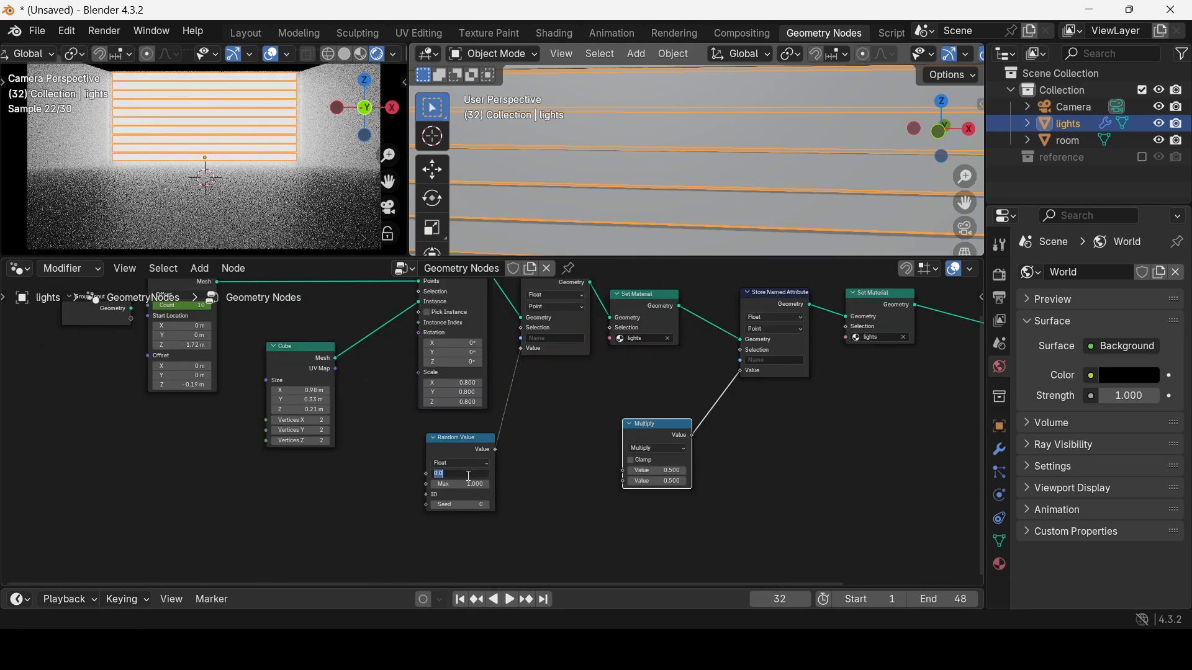
type("0.5")
key("Return")
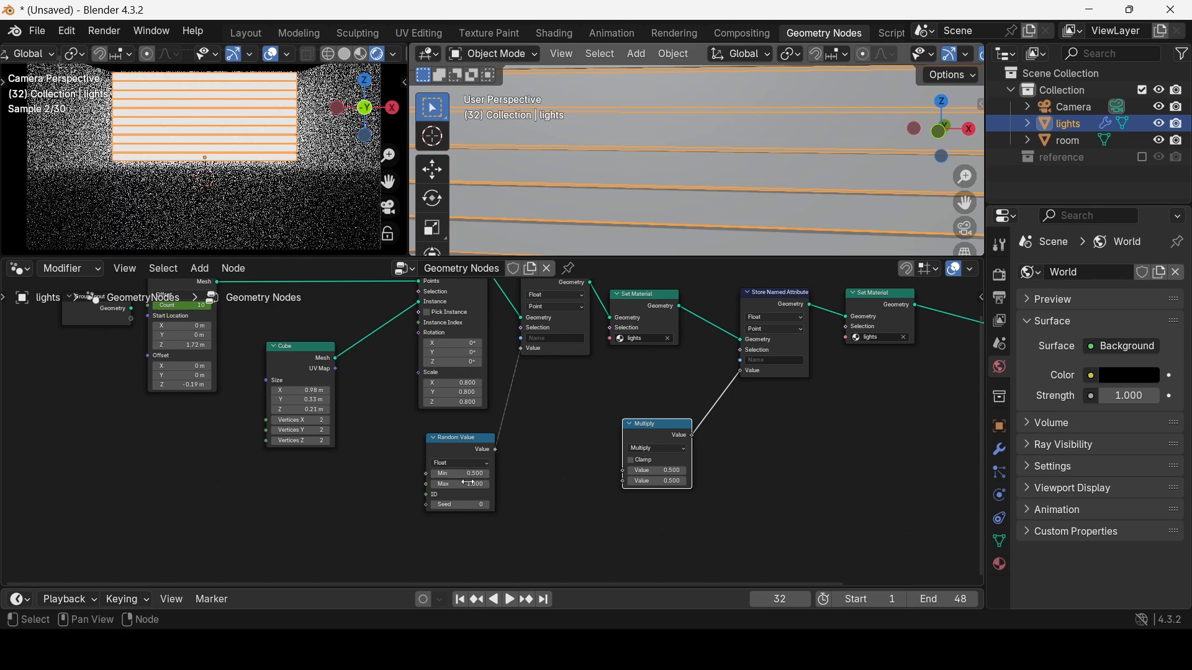
left_click(469, 487)
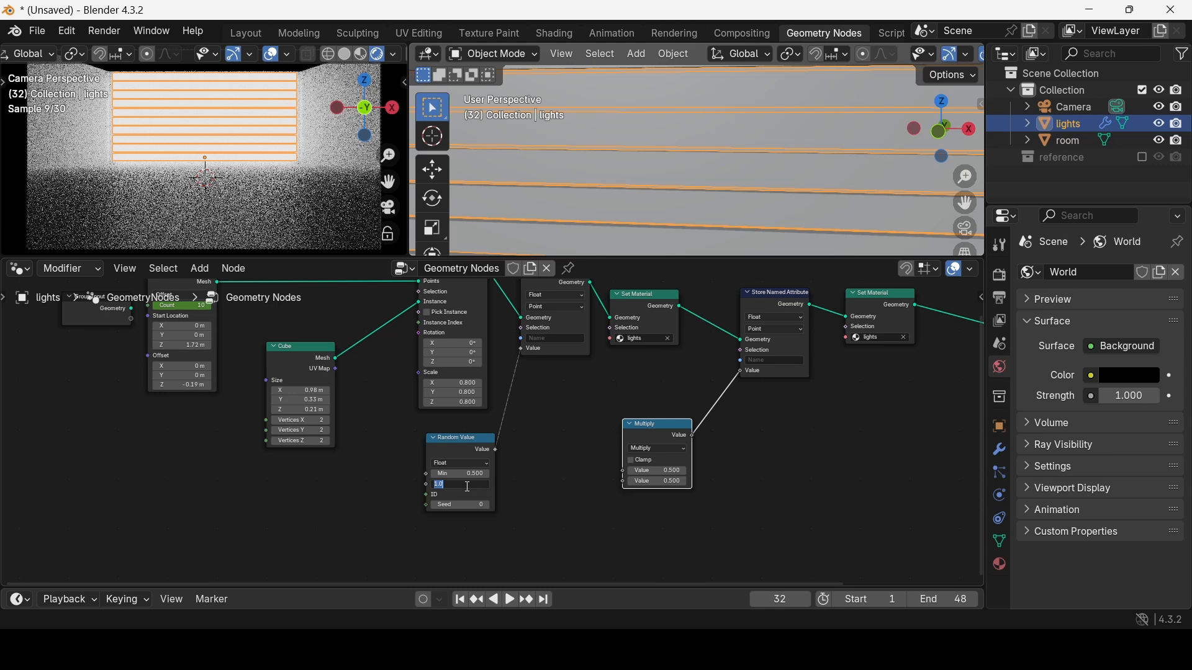
type("3")
key("Return")
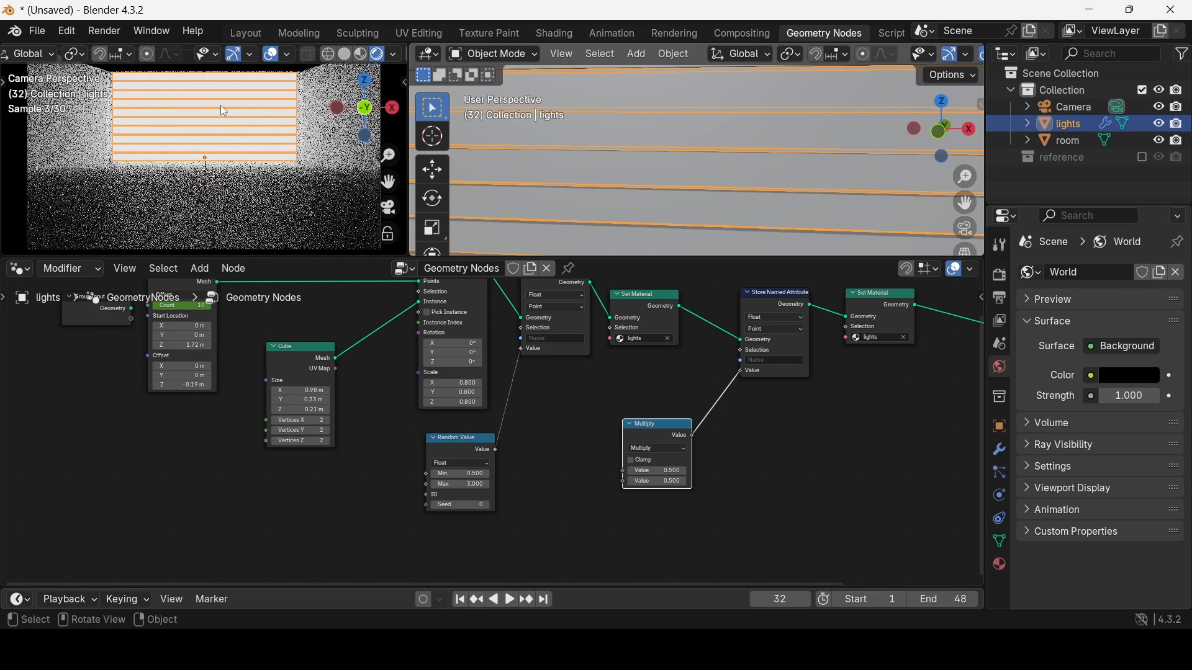
scroll(608, 400, "up", 1)
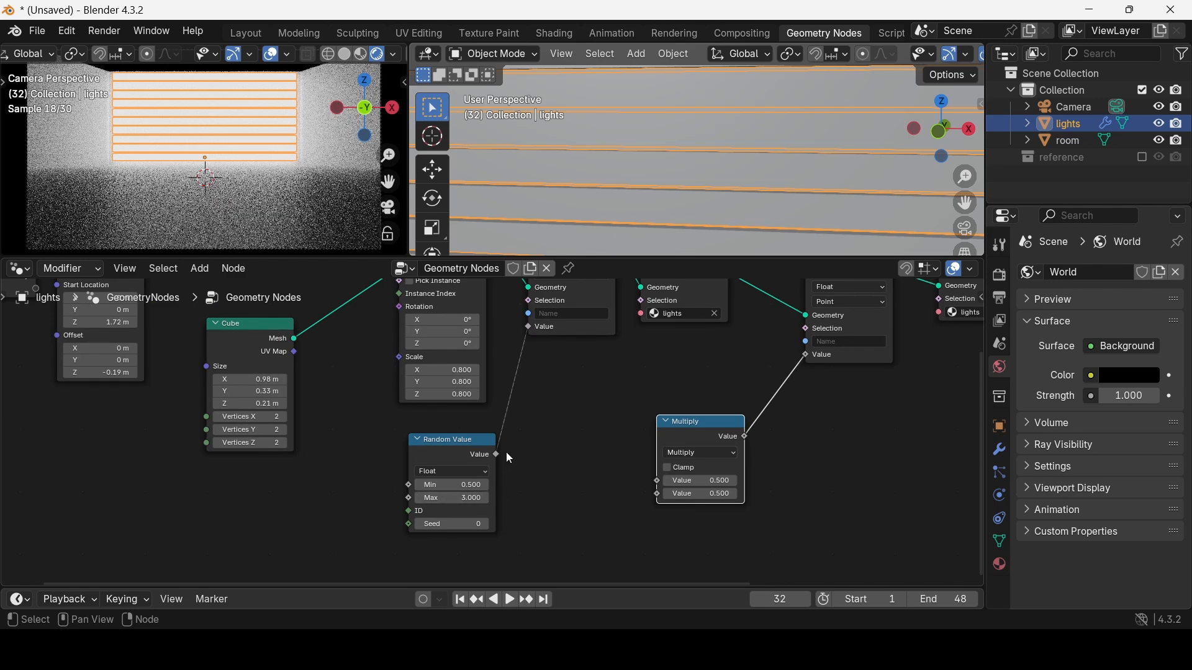
left_click_drag(497, 456, 657, 482)
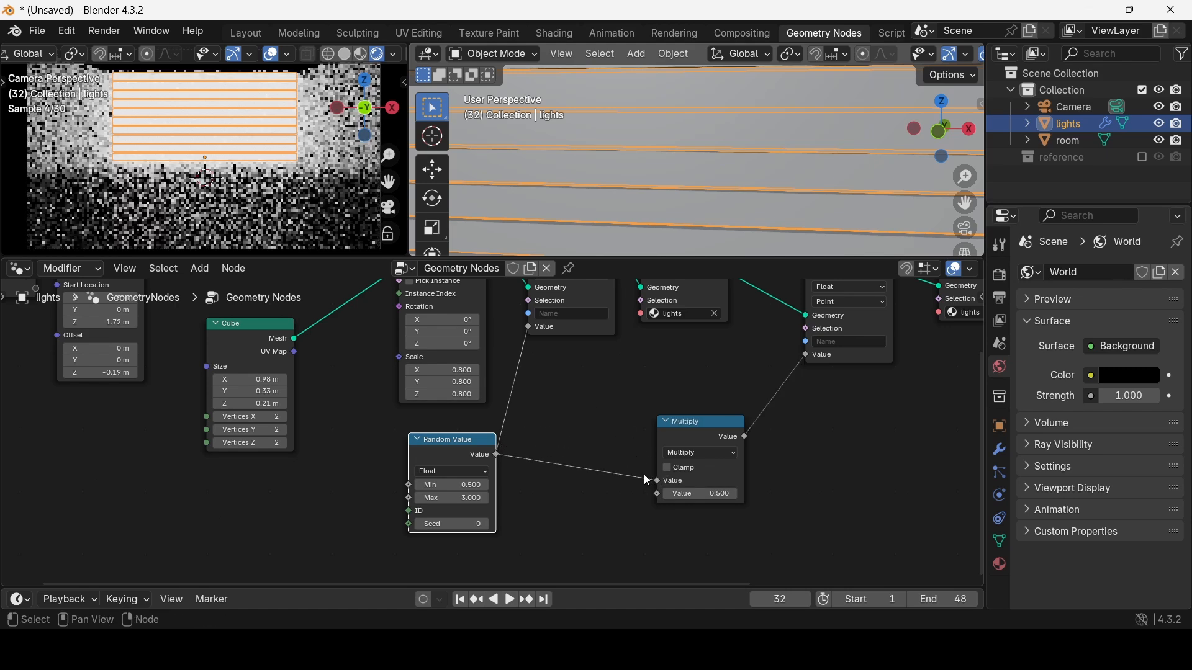
Step: Set the attribute name to randomlights in both Store Named Attribute nodes
scroll(557, 410, "down", 5)
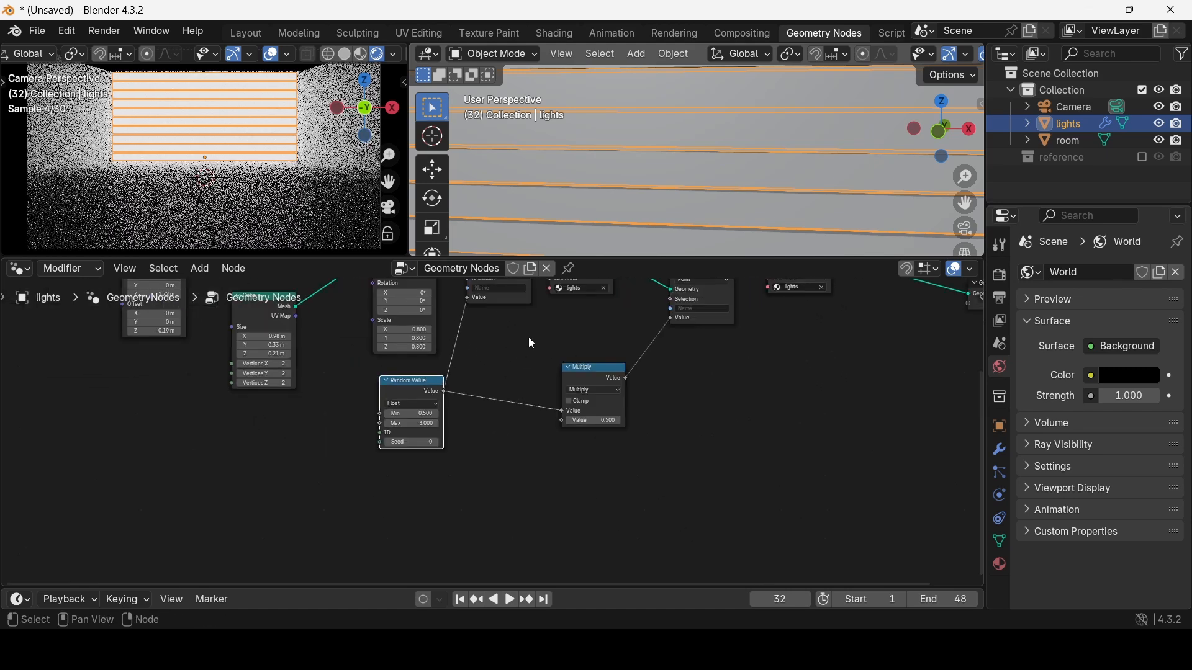
scroll(558, 352, "up", 2)
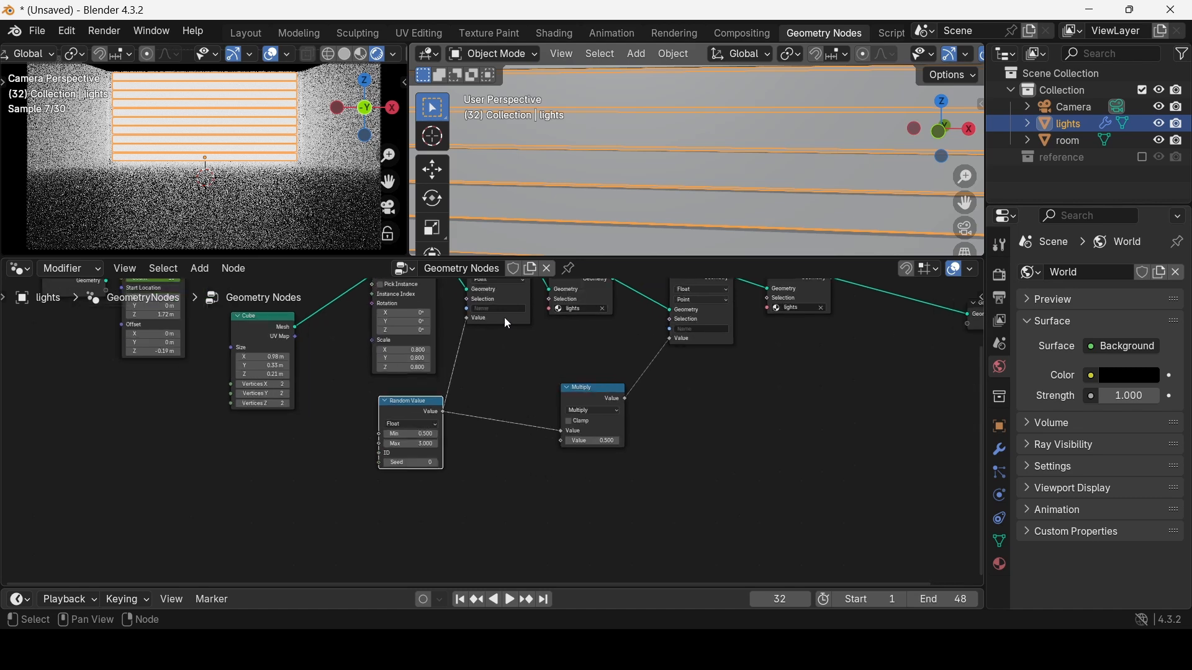
left_click(503, 317)
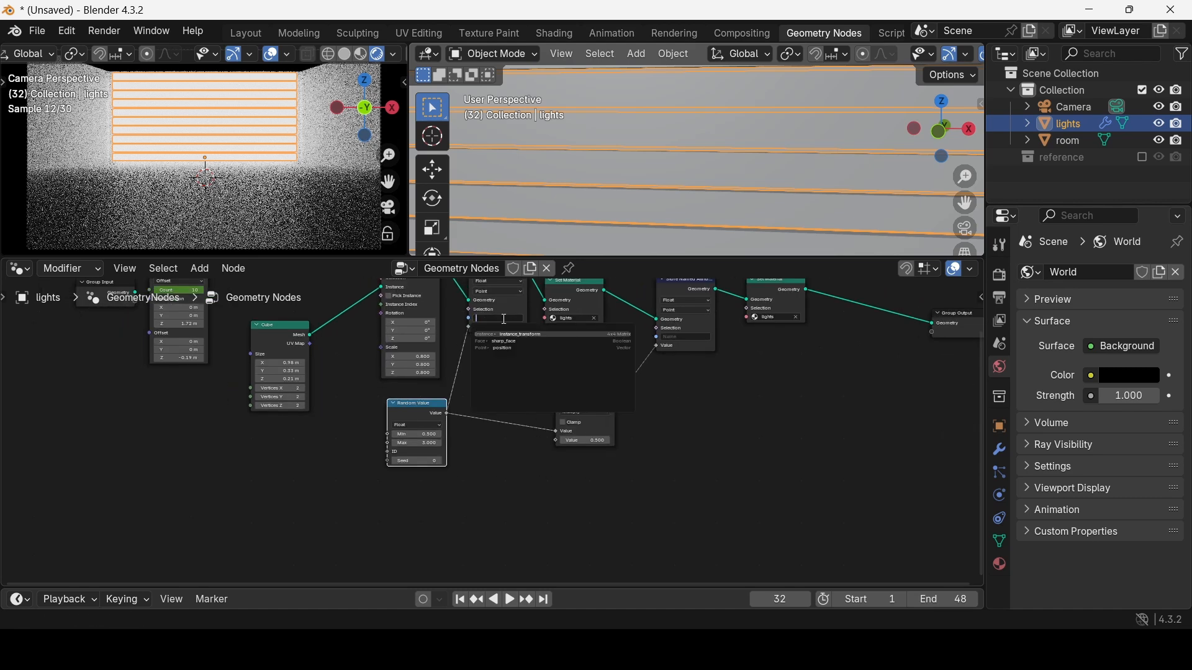
key("Escape")
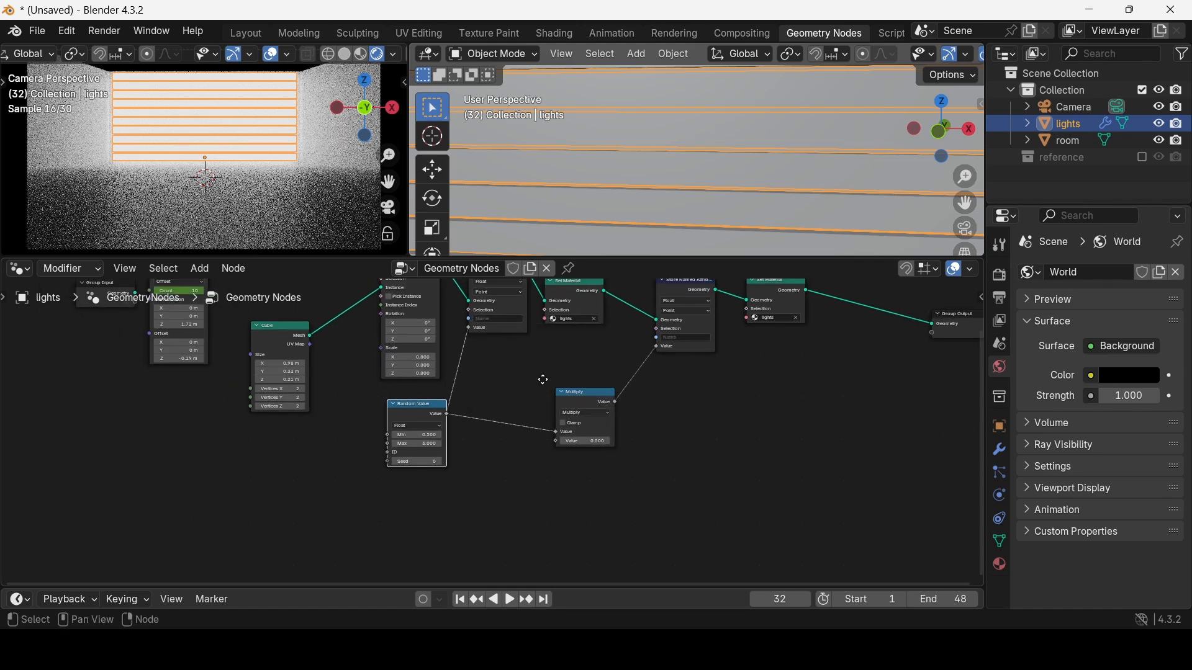
middle_click_drag(543, 380, 531, 430)
scroll(531, 429, "up", 2)
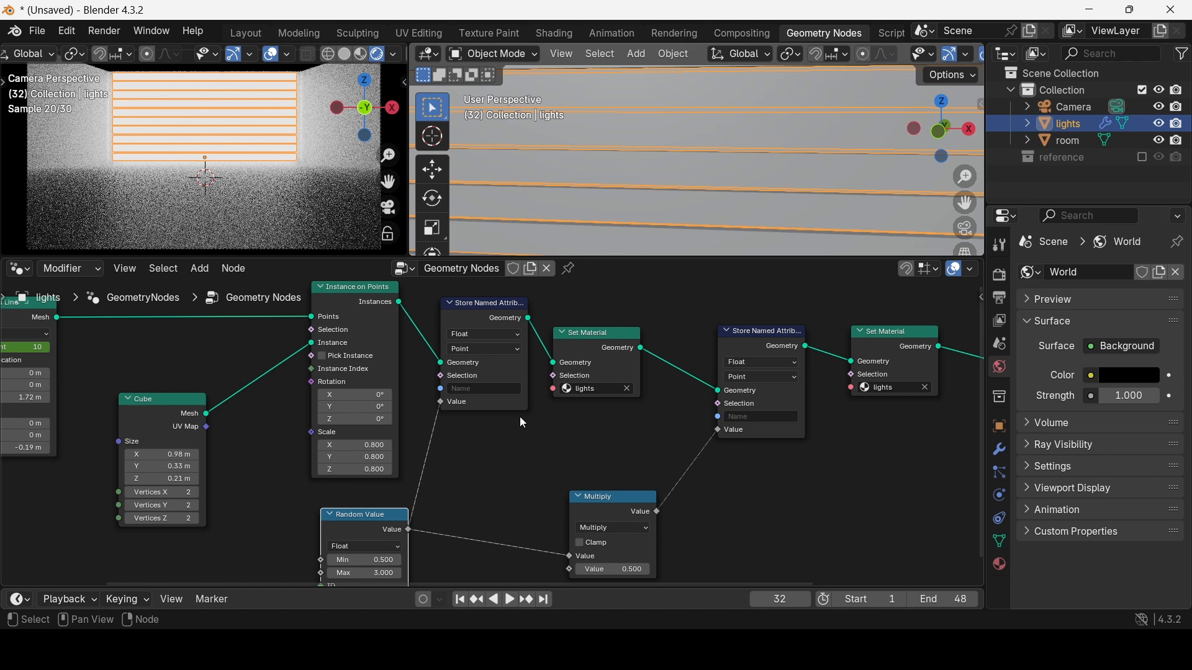
key("XF86AudioRaiseVolume")
key("XF86AudioRaiseVolume")
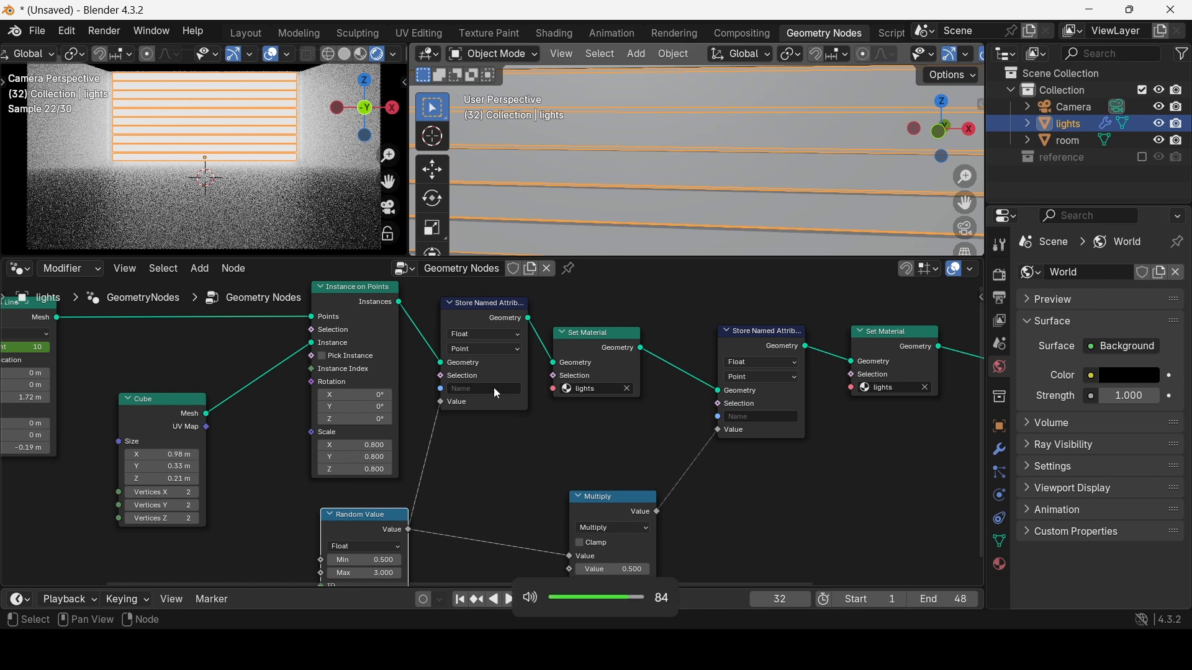
left_click(492, 390)
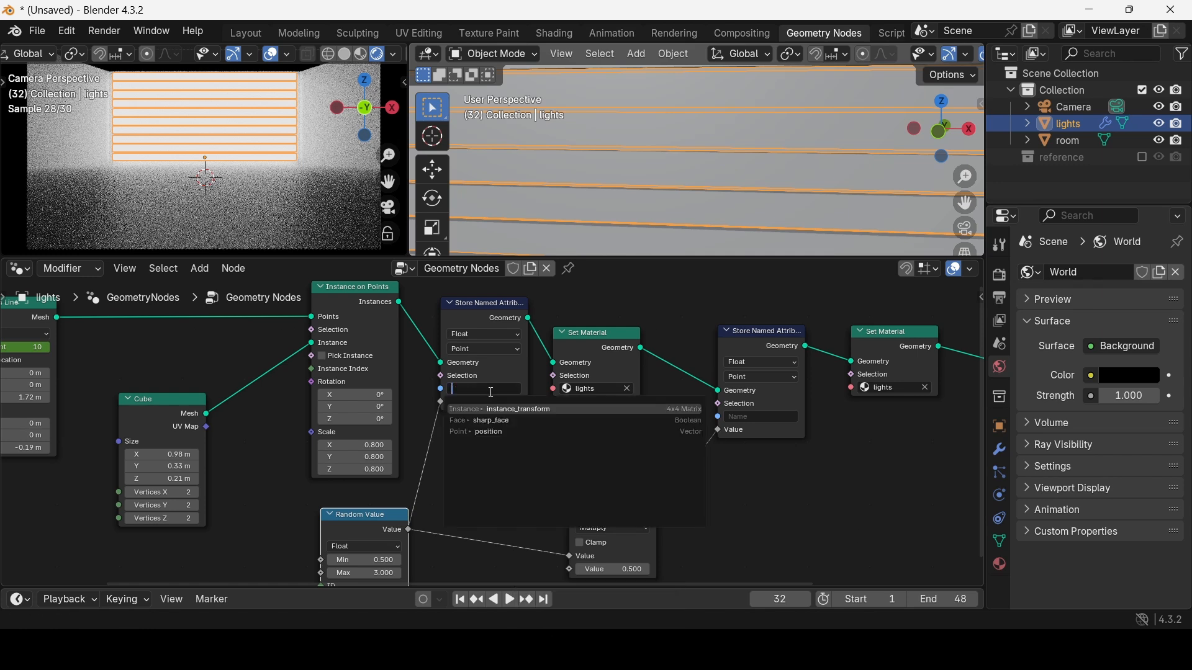
type("ran")
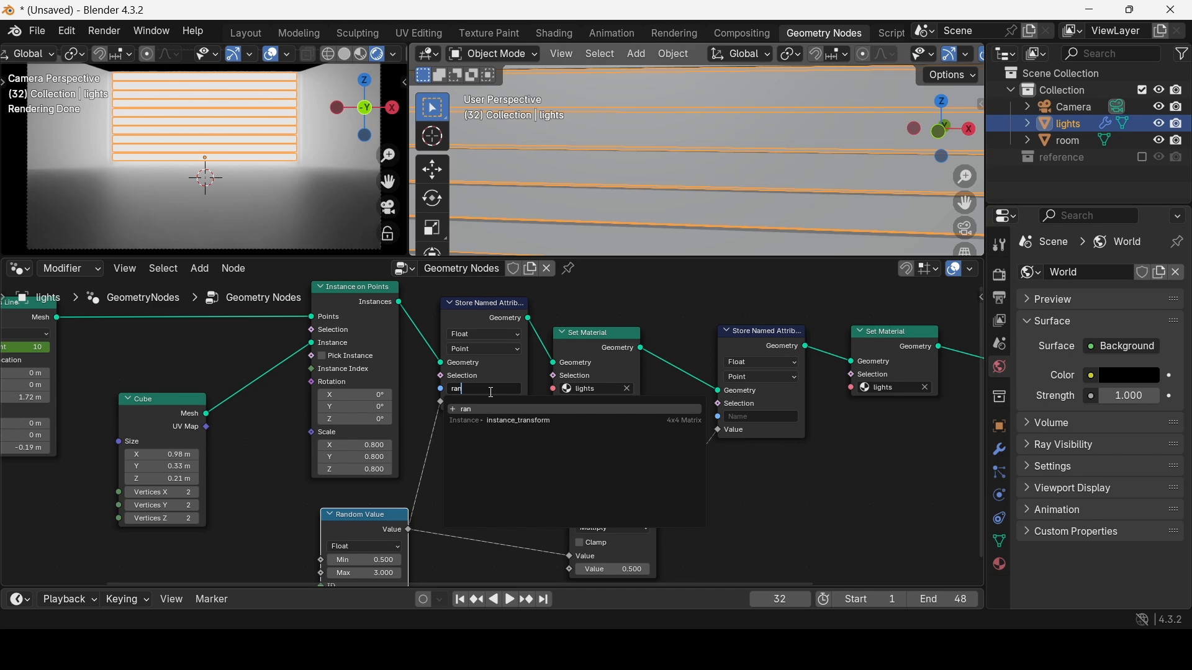
type("domlights")
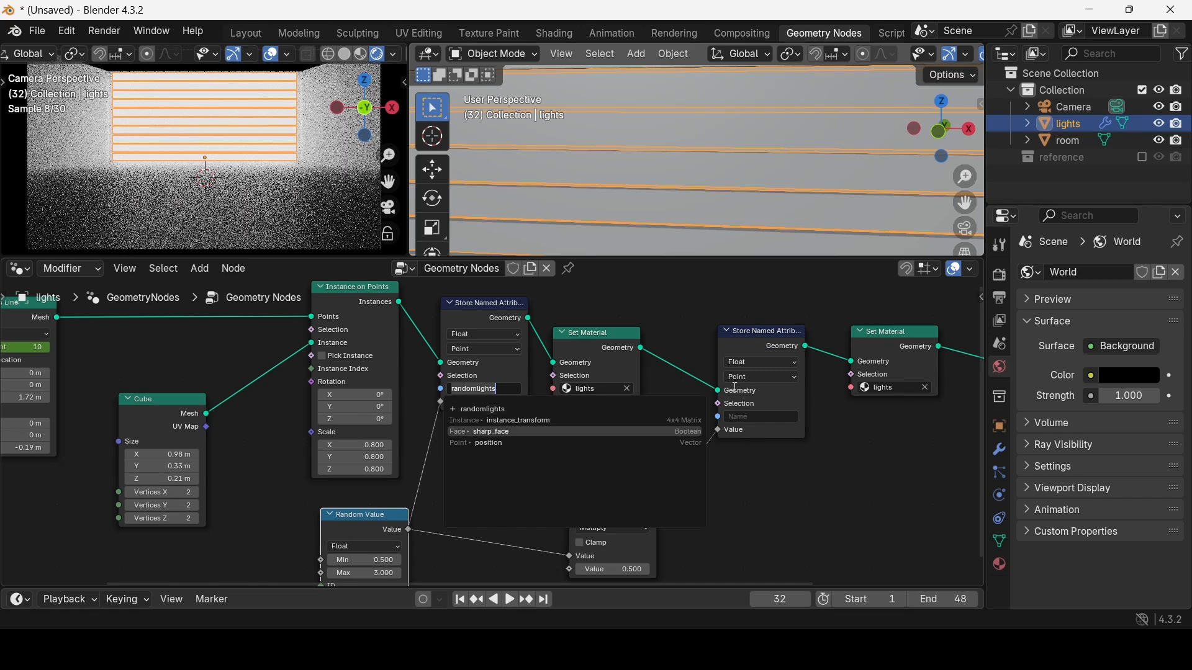
left_click(744, 409)
left_click(746, 416)
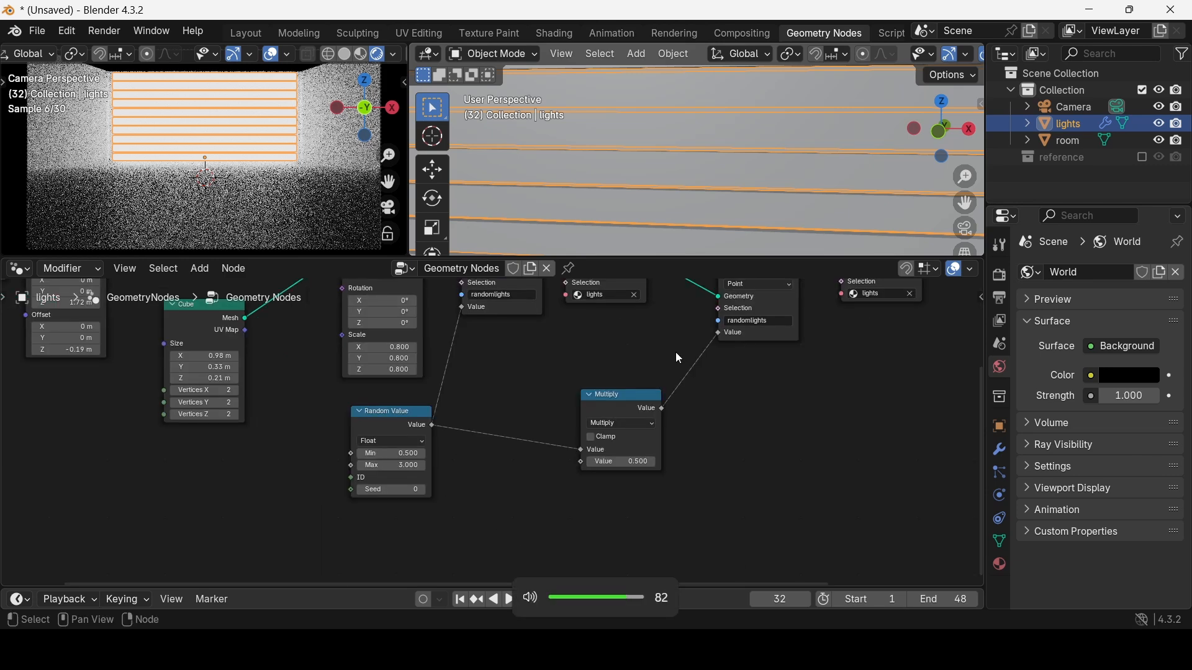
Step: Add a Compare node set to Greater Than, feeding the second value of the Multiply node
scroll(588, 449, "down", 1)
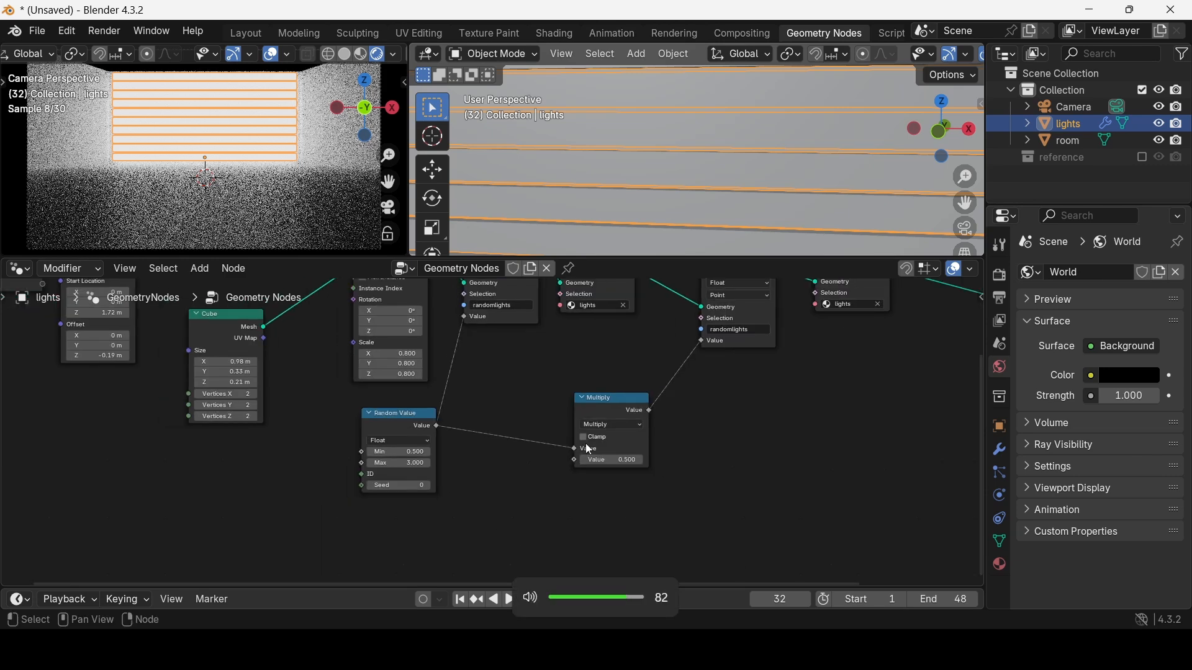
mouse_move(588, 449)
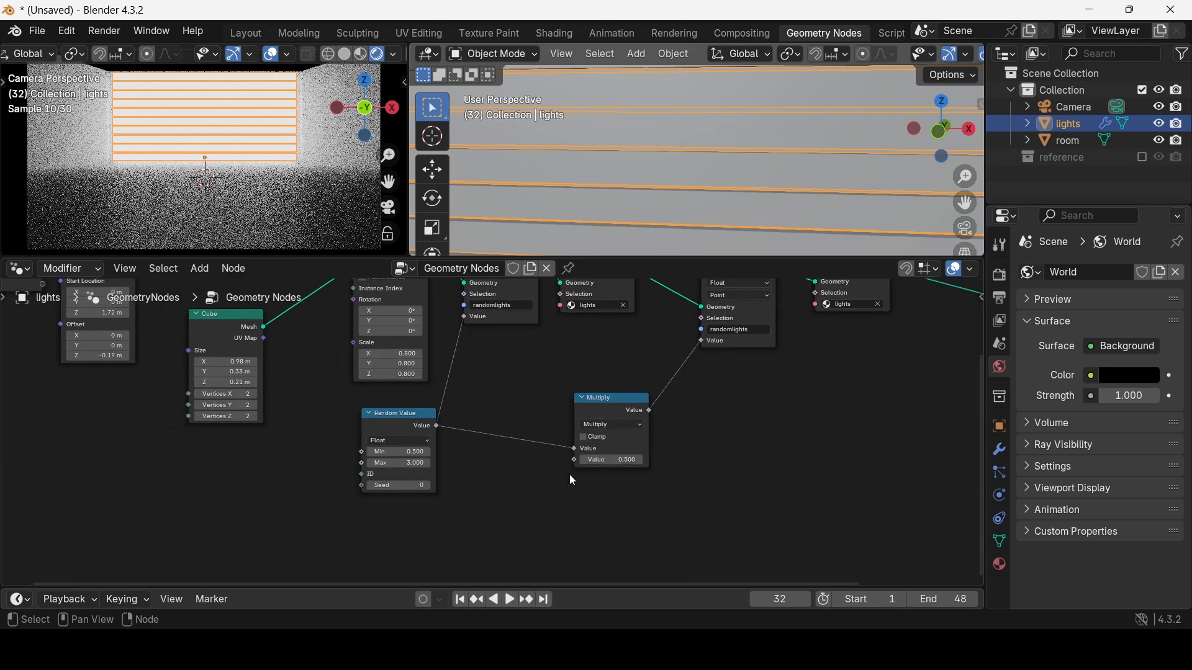
left_click_drag(571, 461, 532, 510)
type("comp")
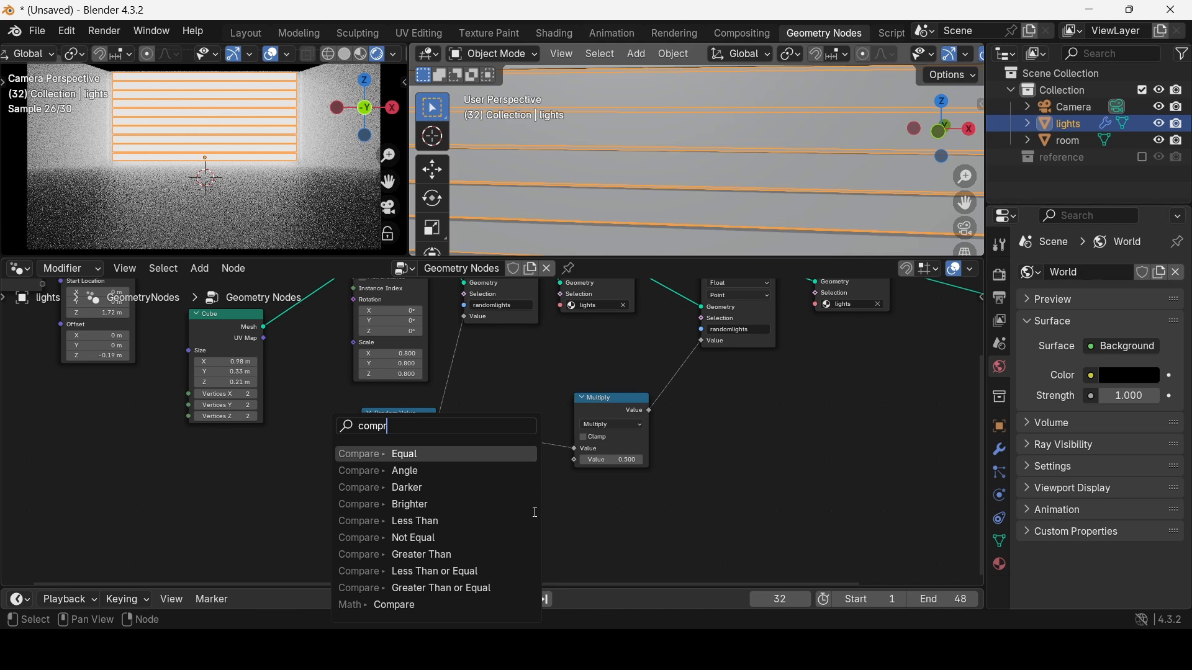
type("a")
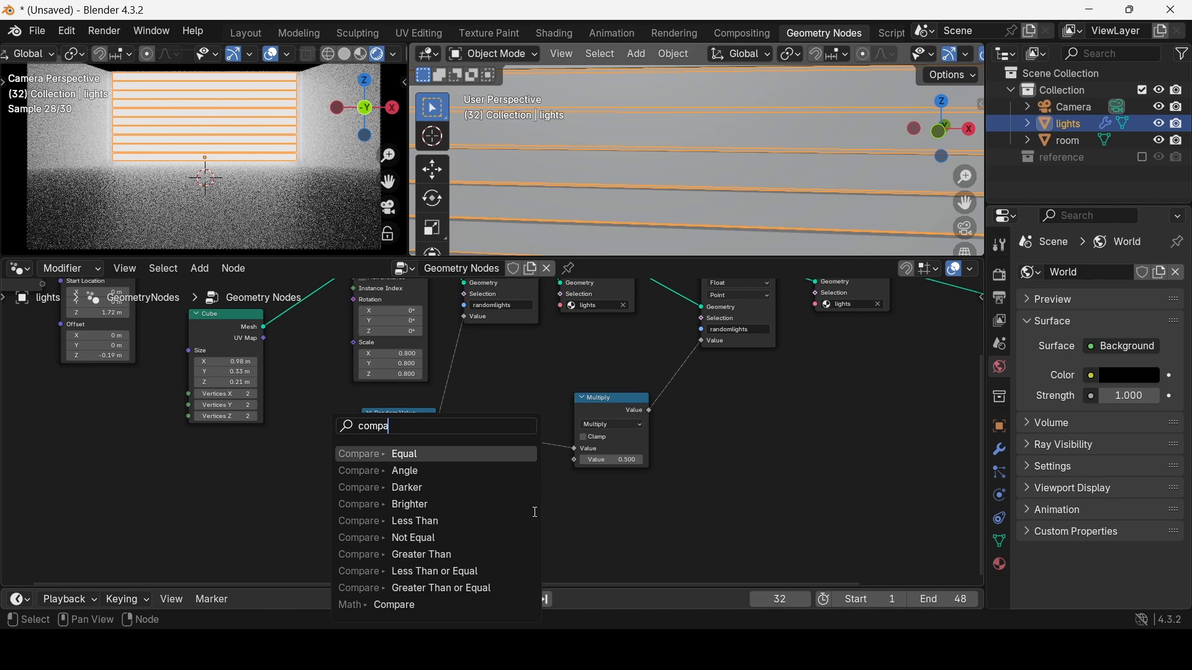
left_click(429, 555)
left_click(438, 534)
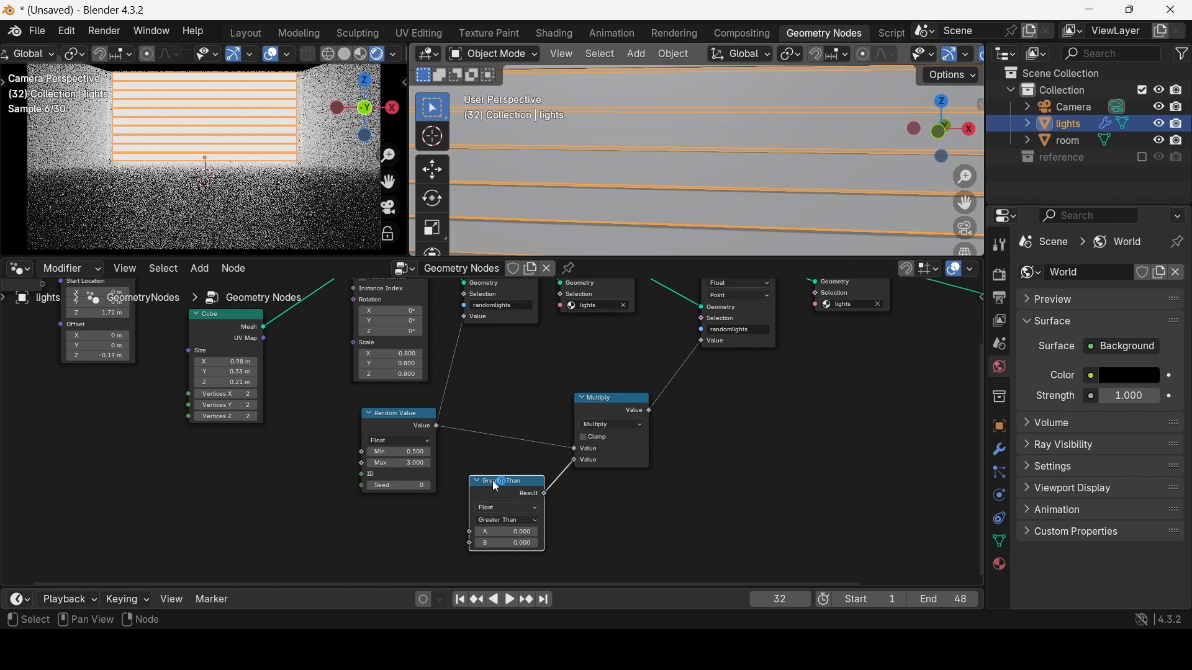
Step: Add a Math node set to Subtract, feeding input A of the Greater Than node
left_click_drag(470, 532, 371, 533)
type("s")
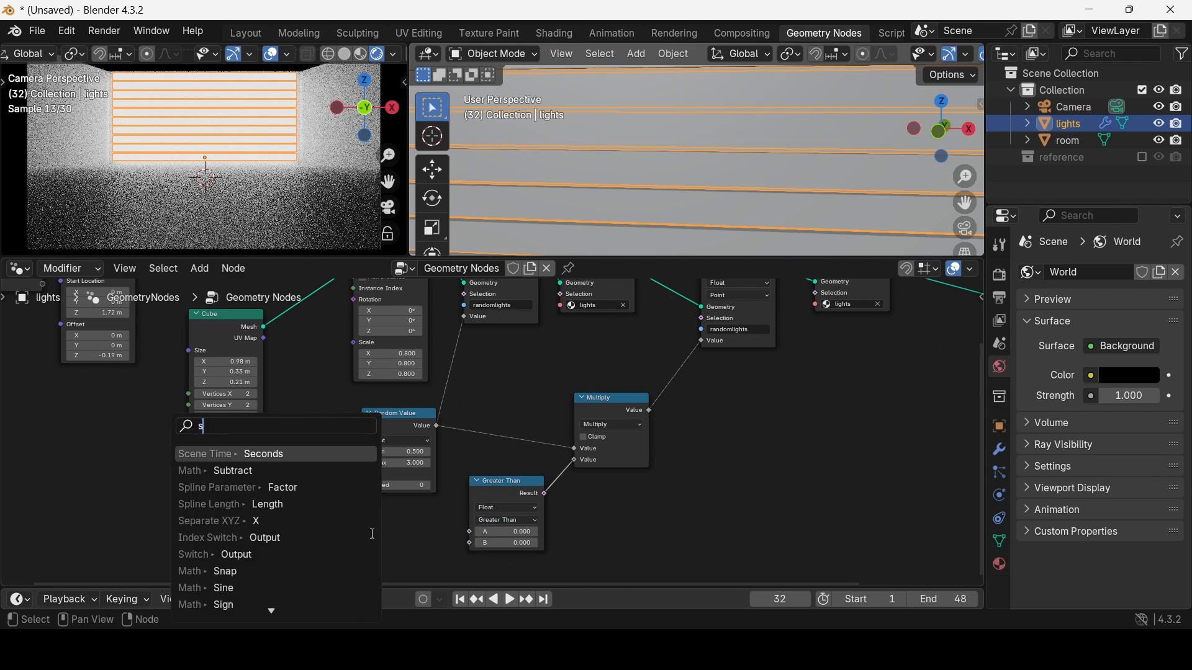
type("ubtract")
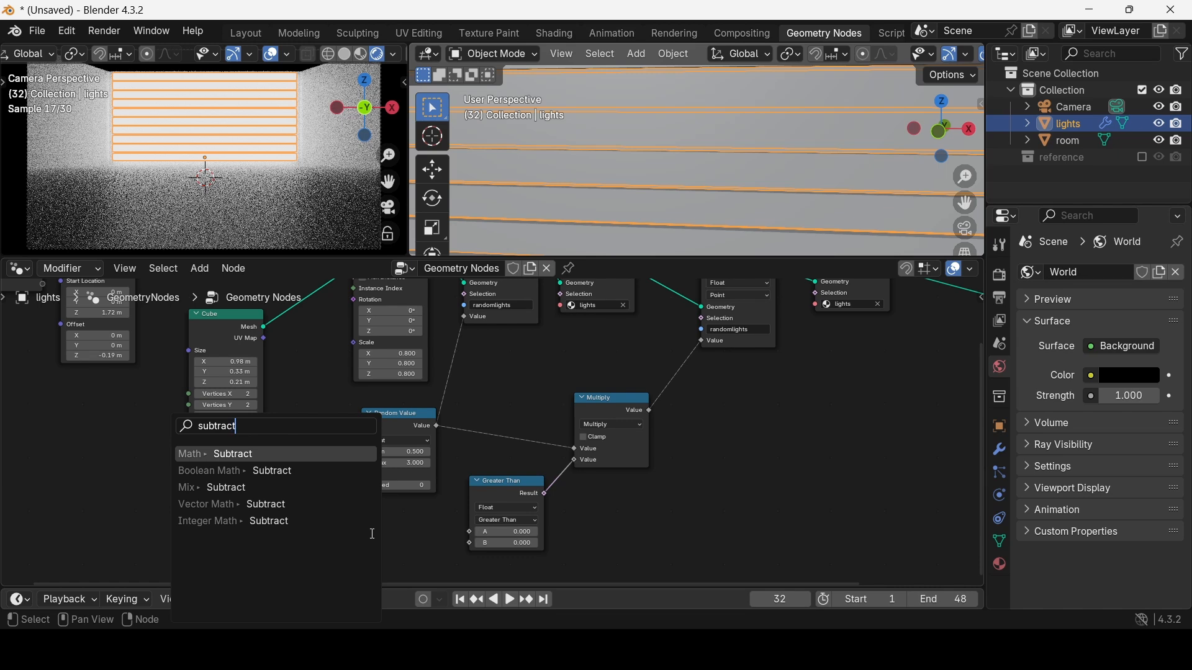
key("Return")
left_click(371, 535)
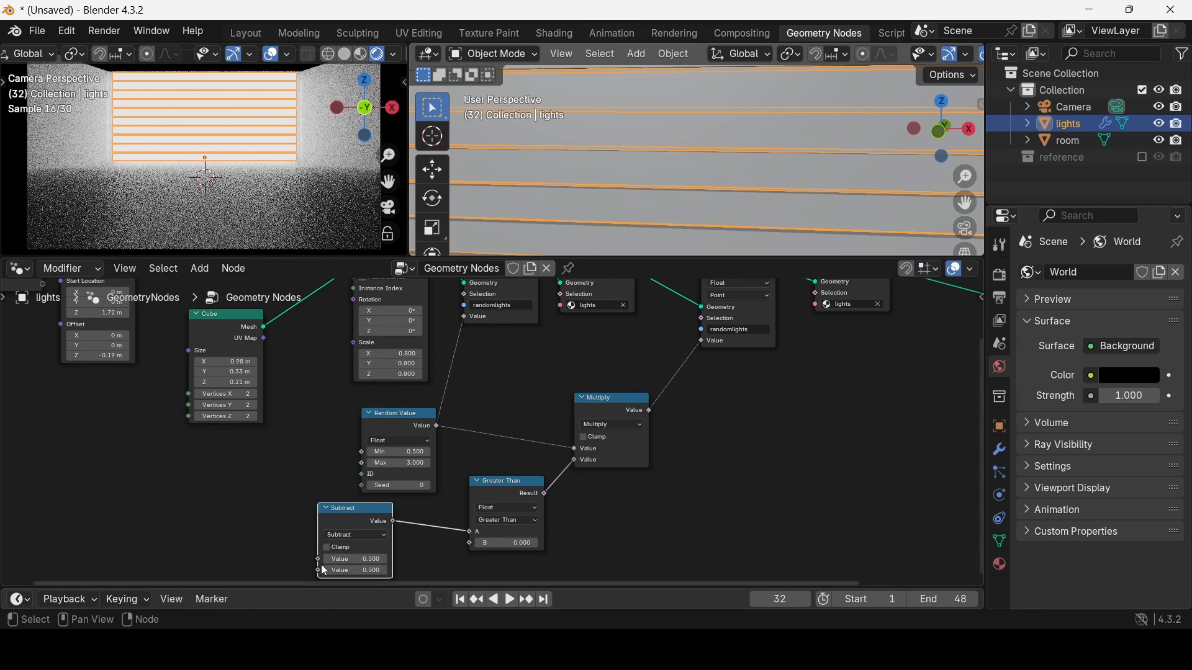
Step: Add a Scene Time node with its Seconds output linked to the first value of Subtract
left_click_drag(318, 559, 234, 496)
type("scene")
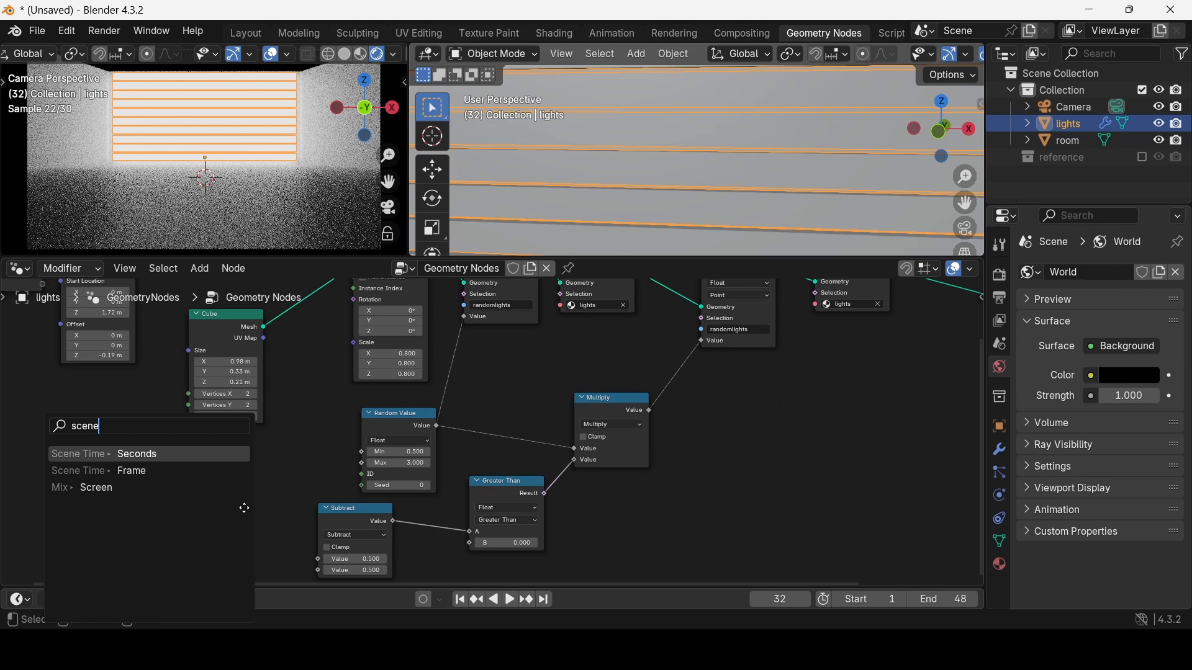
key("Return")
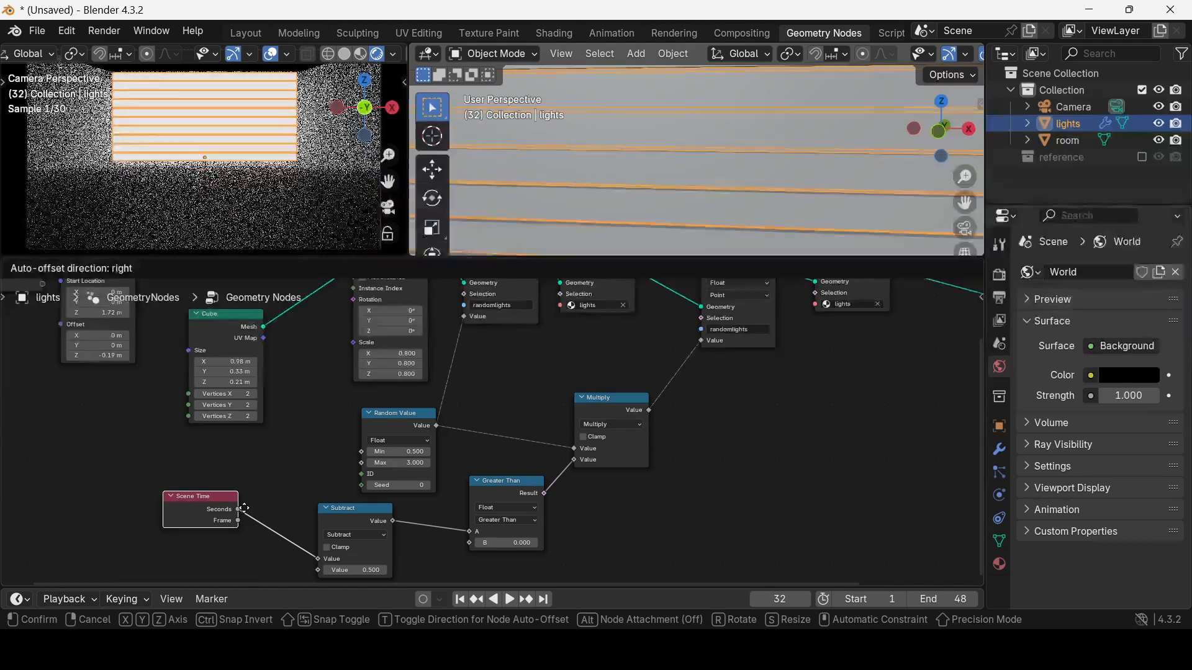
left_click(243, 508)
Step: Add a Math node set to Multiply, feeding the second value of the Subtract node
middle_click_drag(352, 567, 435, 480)
left_click_drag(402, 485, 348, 512)
type("ma")
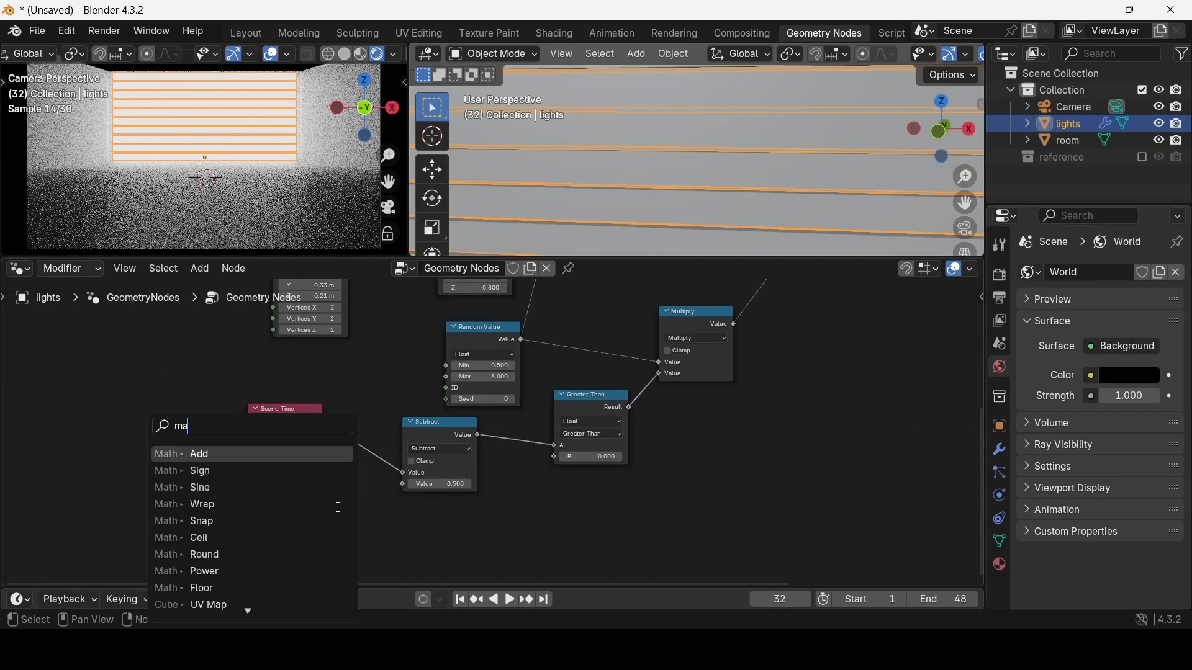
type("th mu")
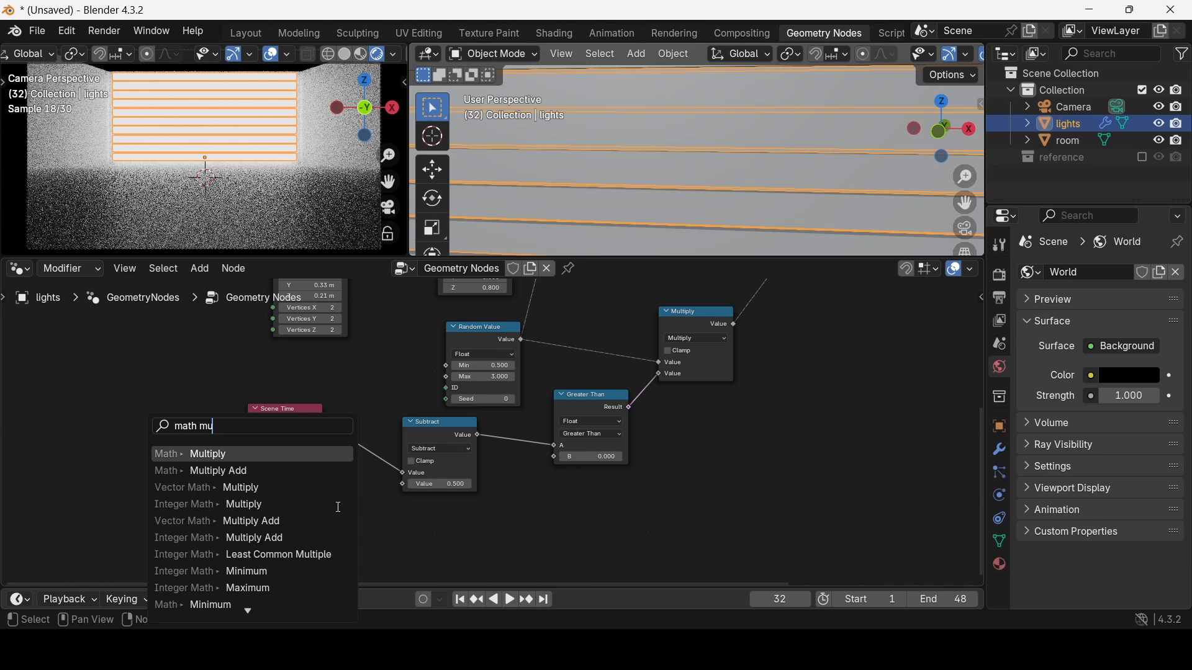
key("Return")
left_click(347, 513)
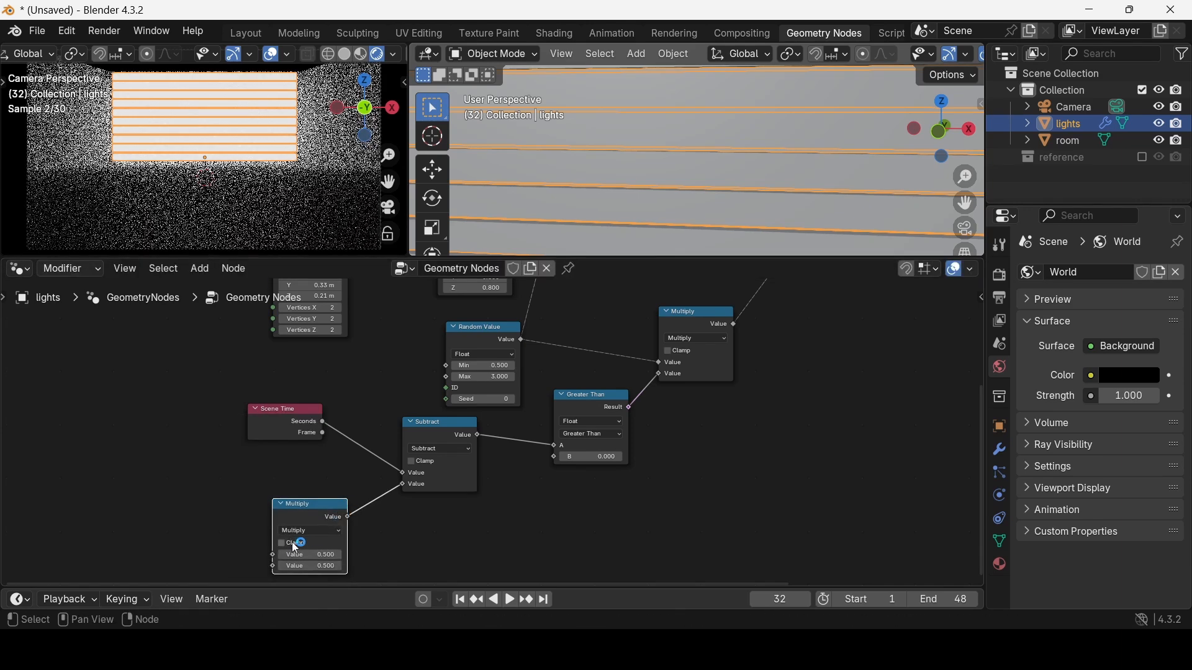
Step: Add an Index node feeding the first value of the new Multiply node
left_click_drag(271, 554, 184, 502)
scroll(183, 501, "down", 3)
type("ind")
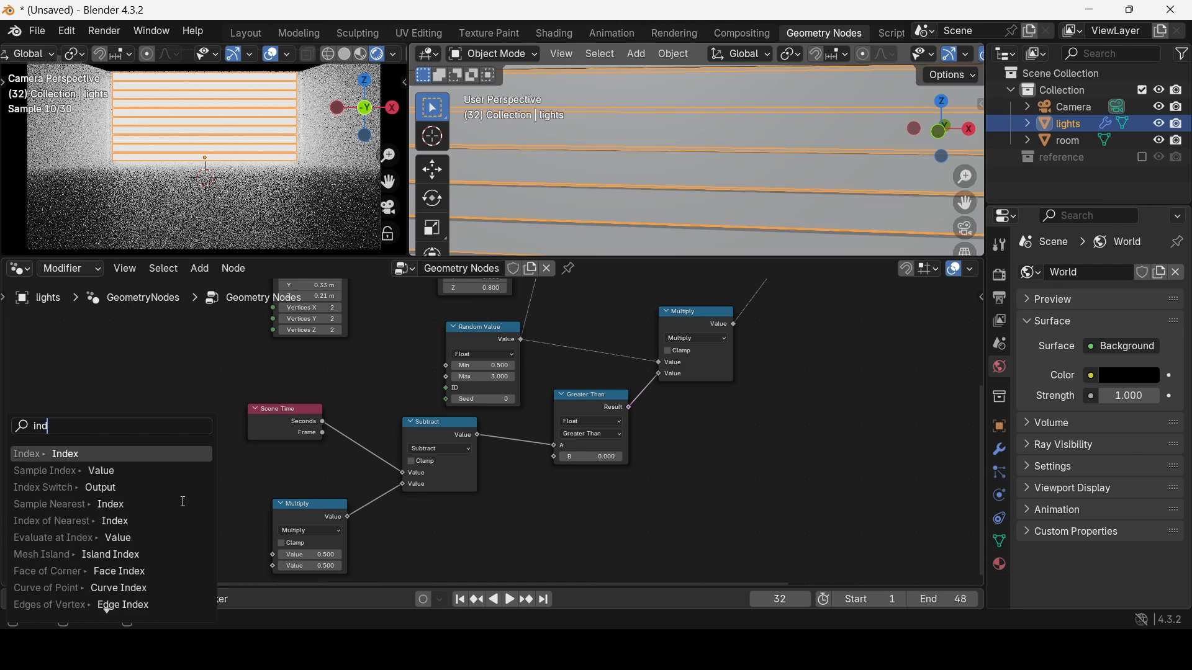
key("Return")
left_click(241, 508)
Step: Enlarge the timeline area and play the animation from the first frame to preview the lights, stopping at frame 14
scroll(575, 428, "down", 5)
middle_click_drag(597, 412, 597, 413)
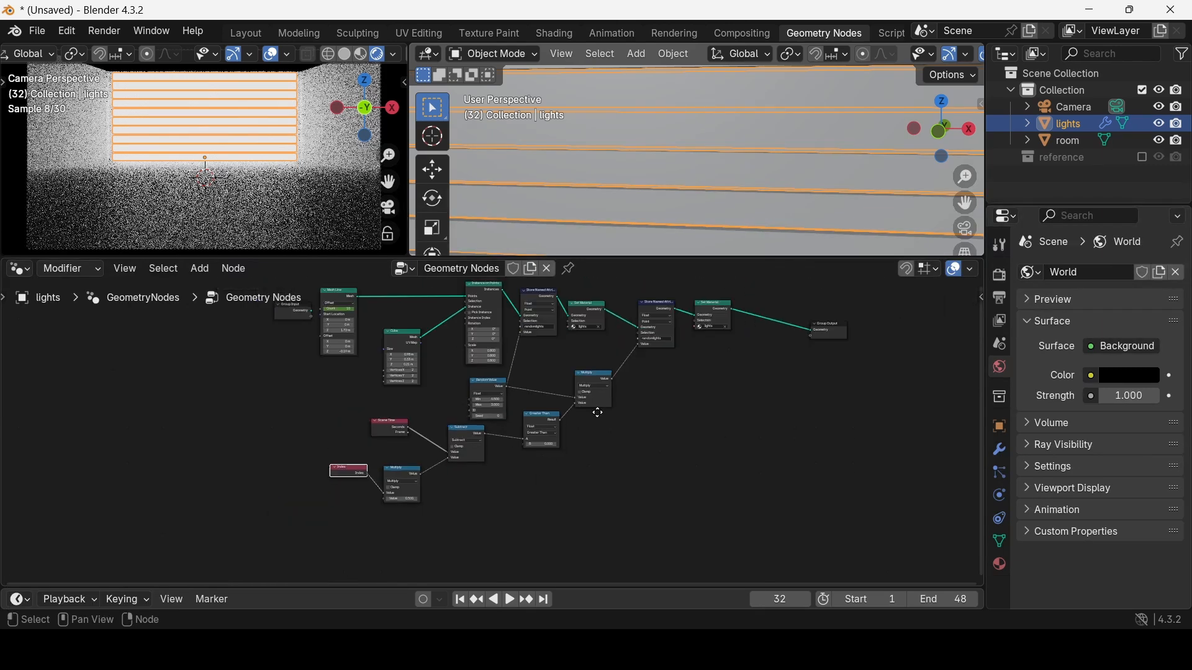
scroll(559, 436, "up", 3)
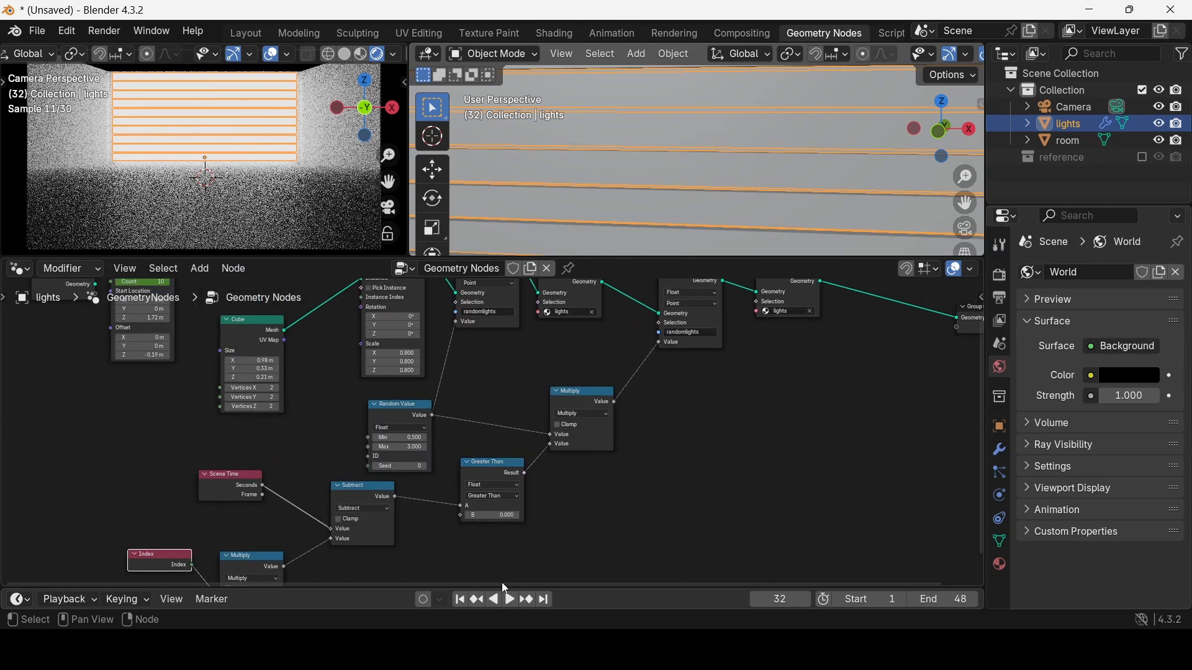
left_click_drag(504, 586, 474, 517)
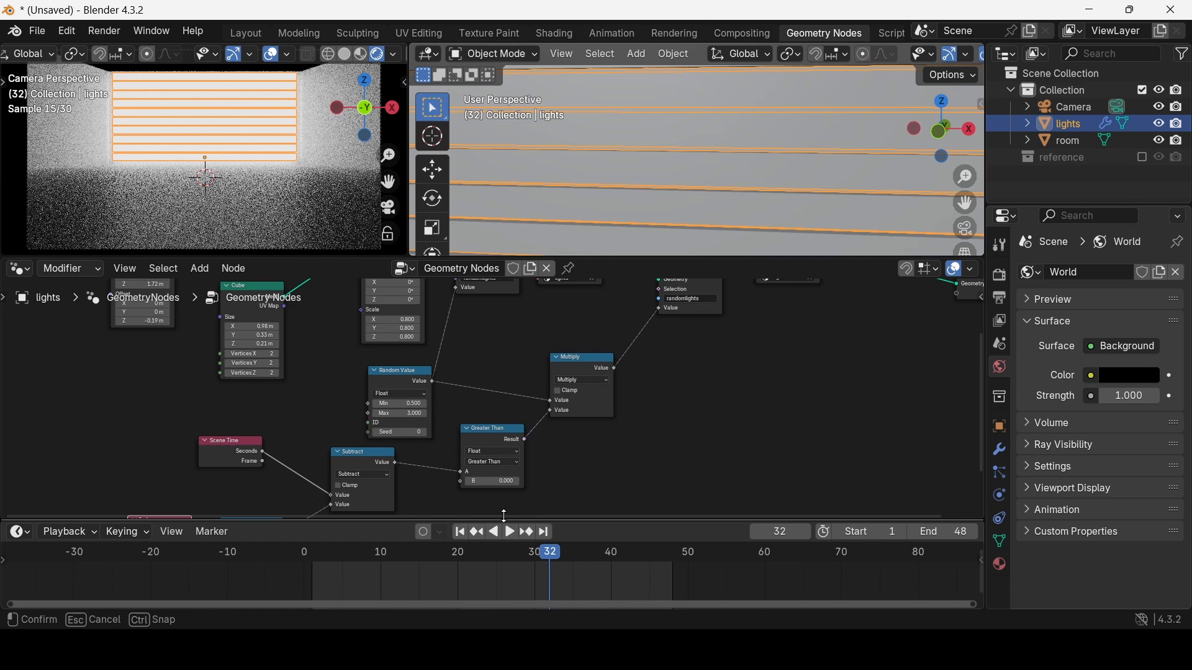
left_click(460, 529)
key("space")
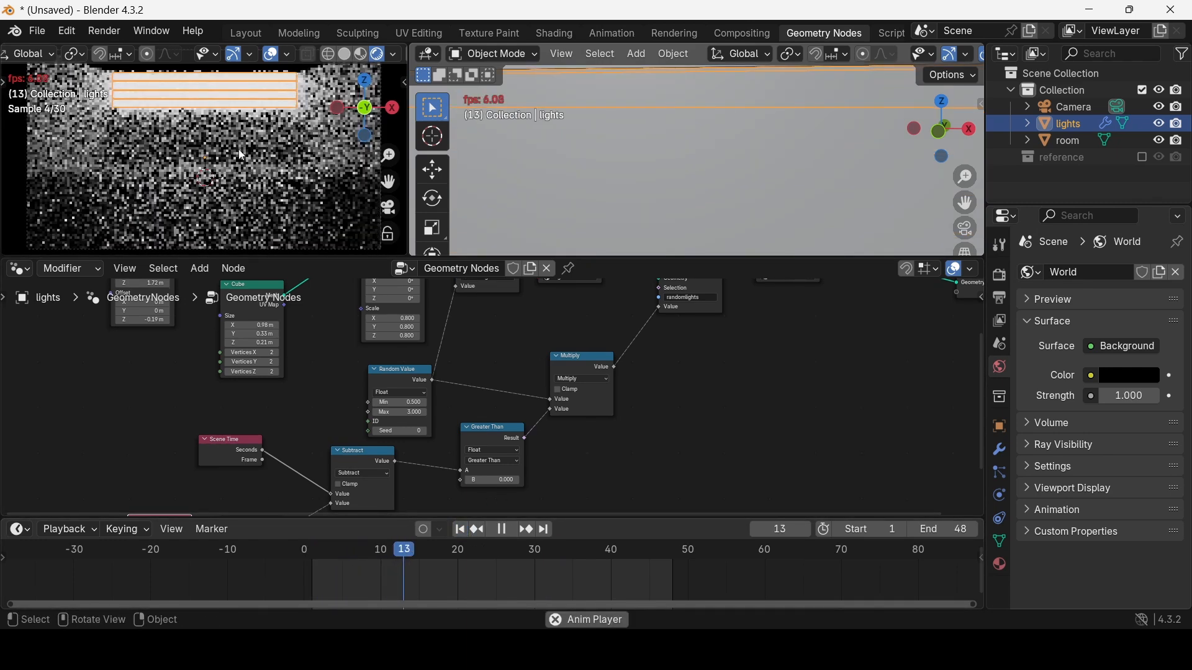
key("space")
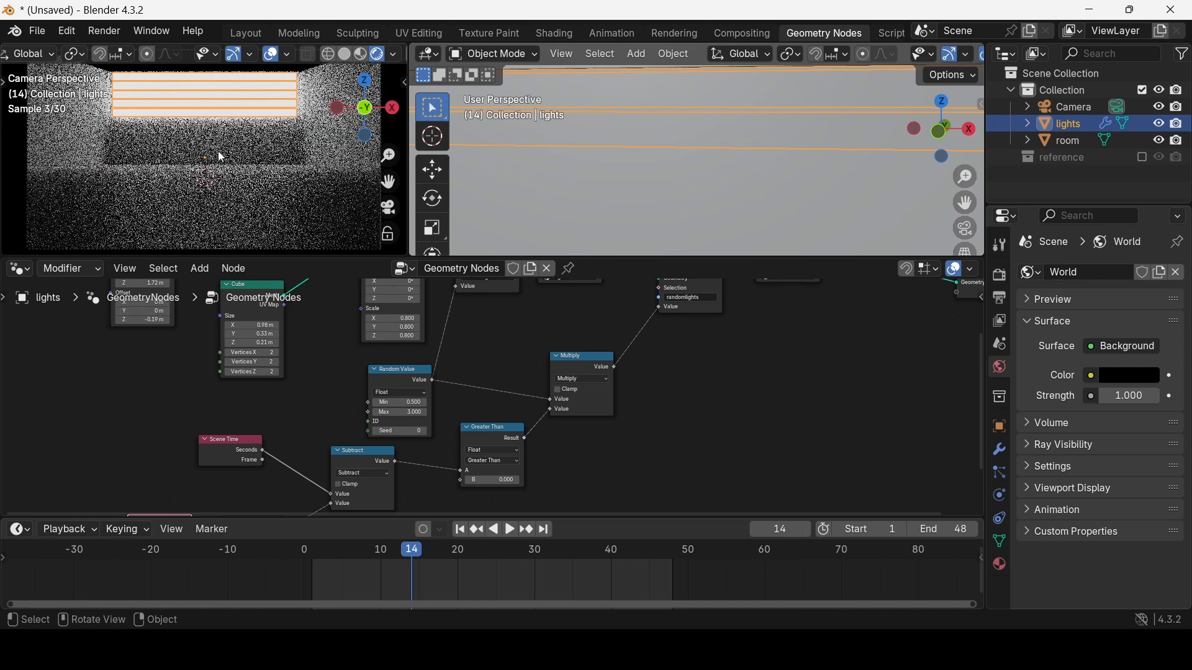
Step: Change the Geometry Node Editor area to the Shader Editor and bring the lights material's Emission settings into view
left_click(18, 271)
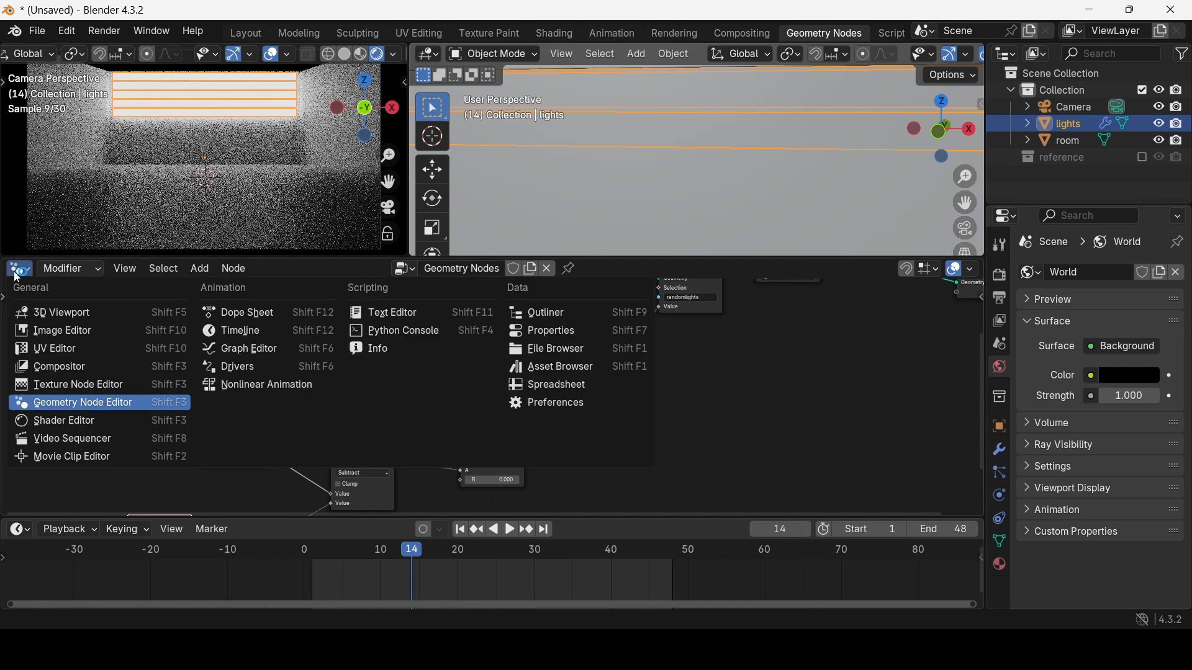
left_click(42, 429)
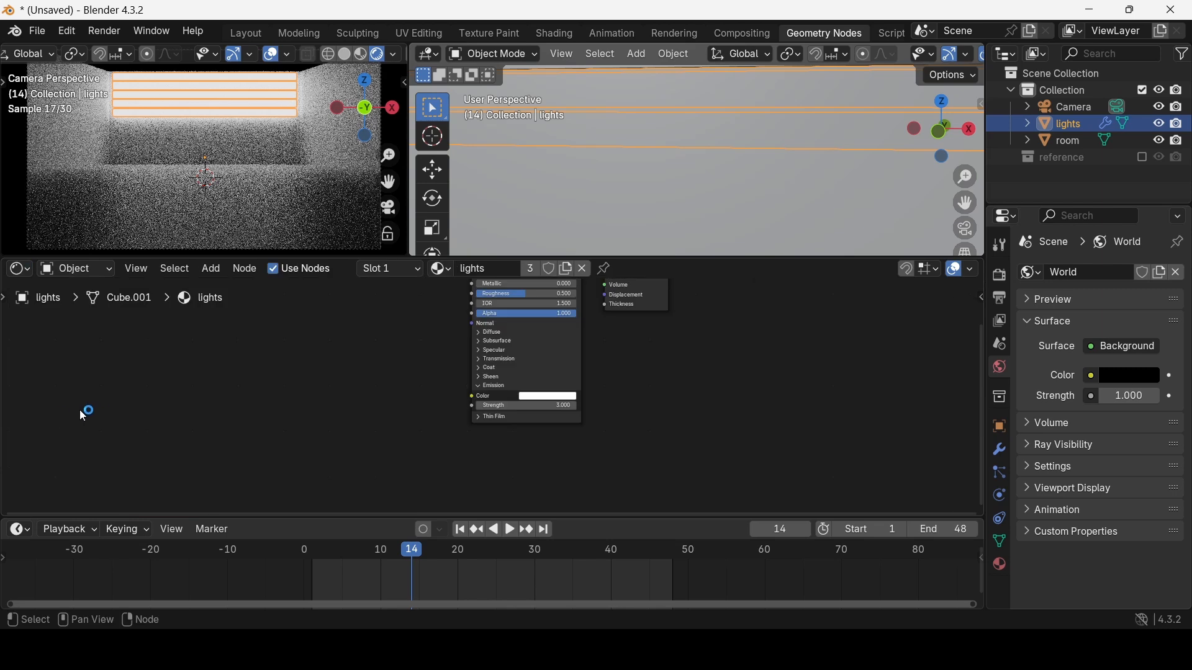
scroll(393, 431, "up", 3)
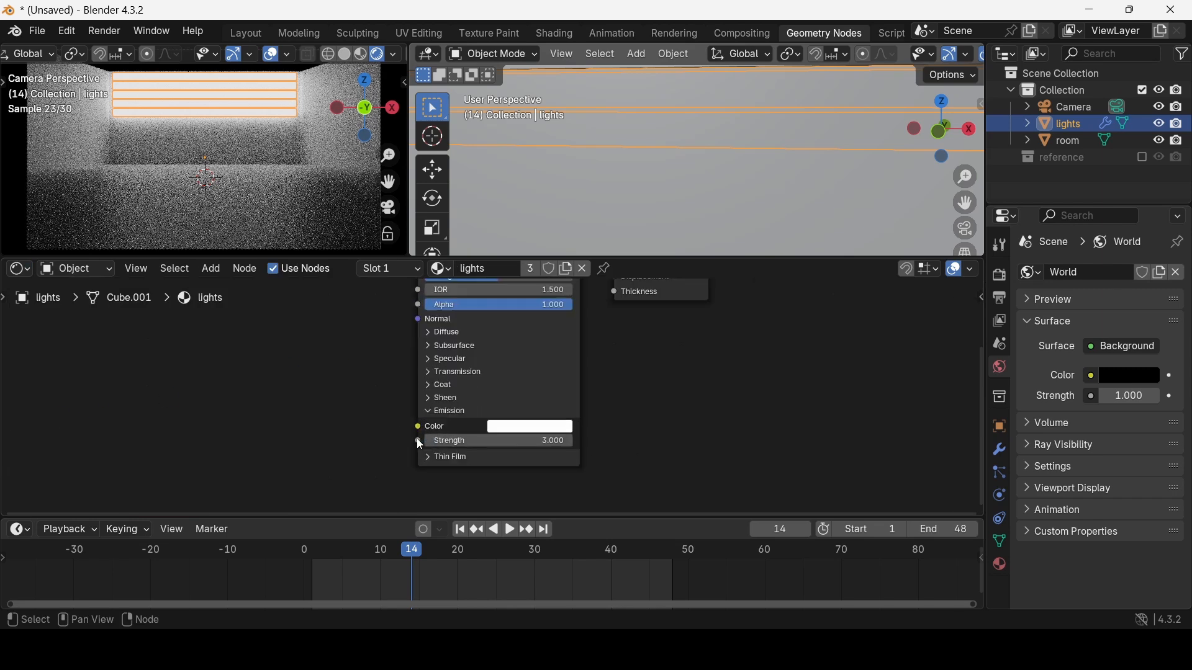
Step: Add an Attribute node beside the Principled BSDF in the lights material
left_click_drag(417, 439, 404, 429)
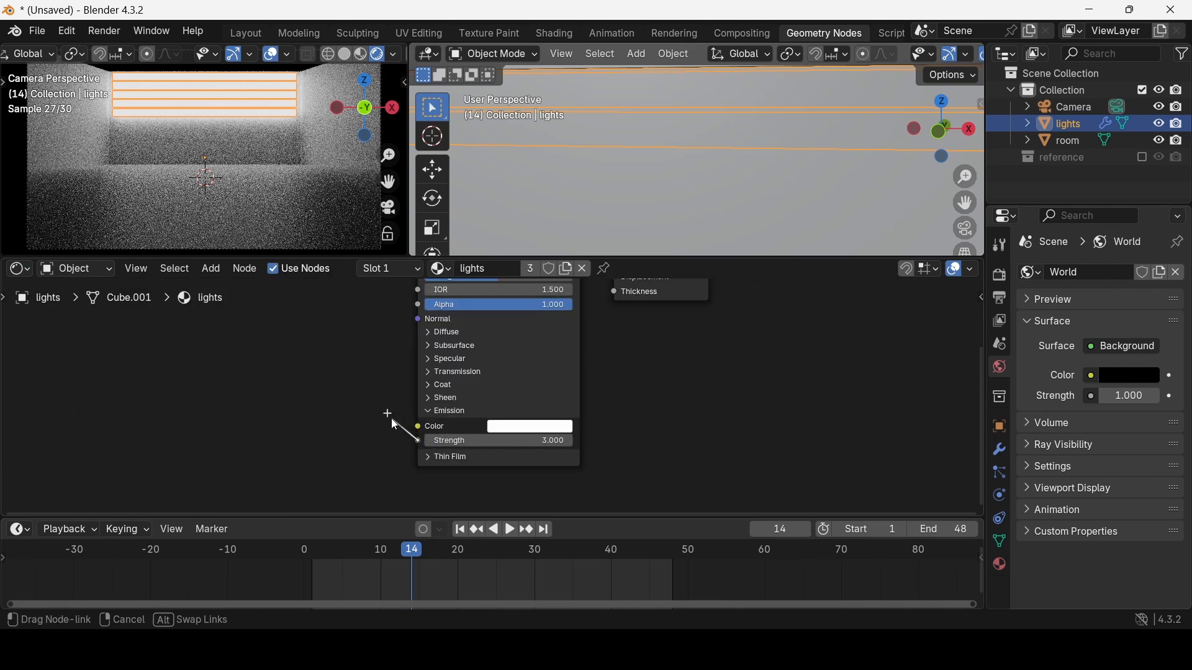
right_click(392, 419)
key("shift+a")
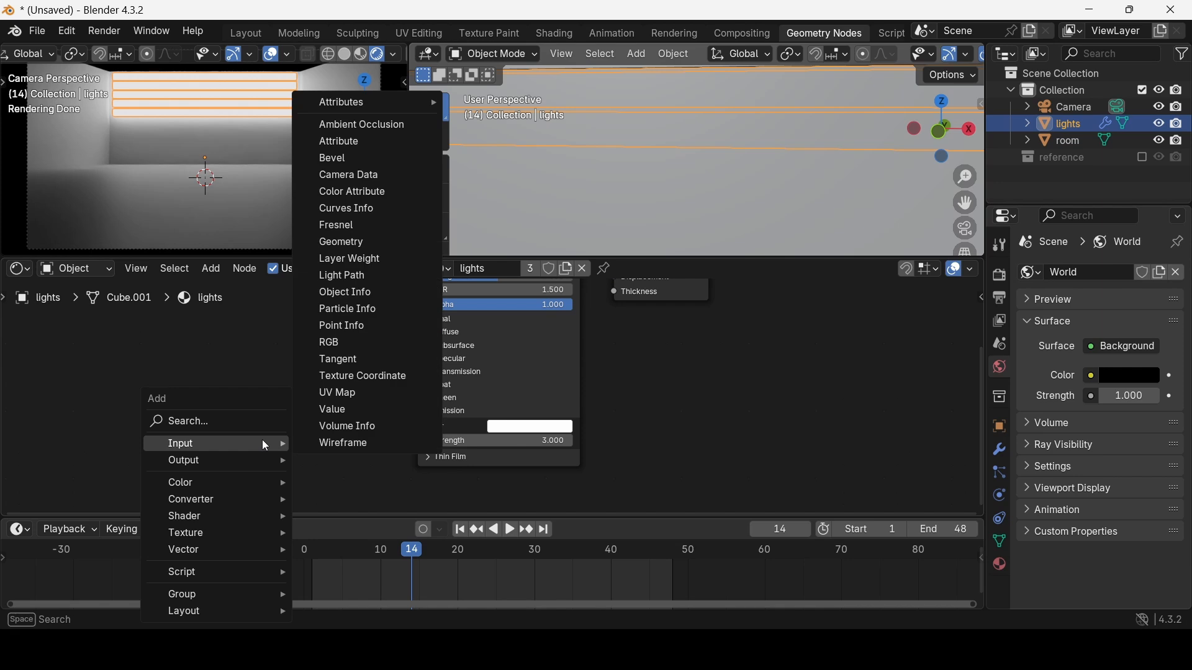
type("atr")
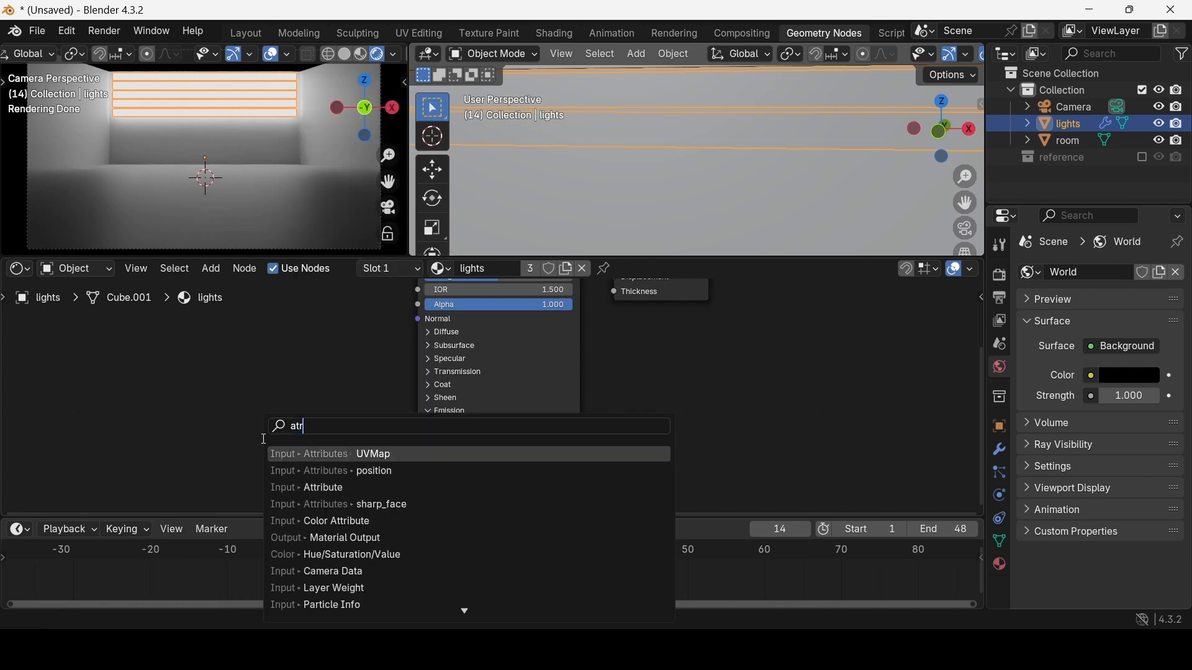
left_click(316, 489)
left_click(300, 464)
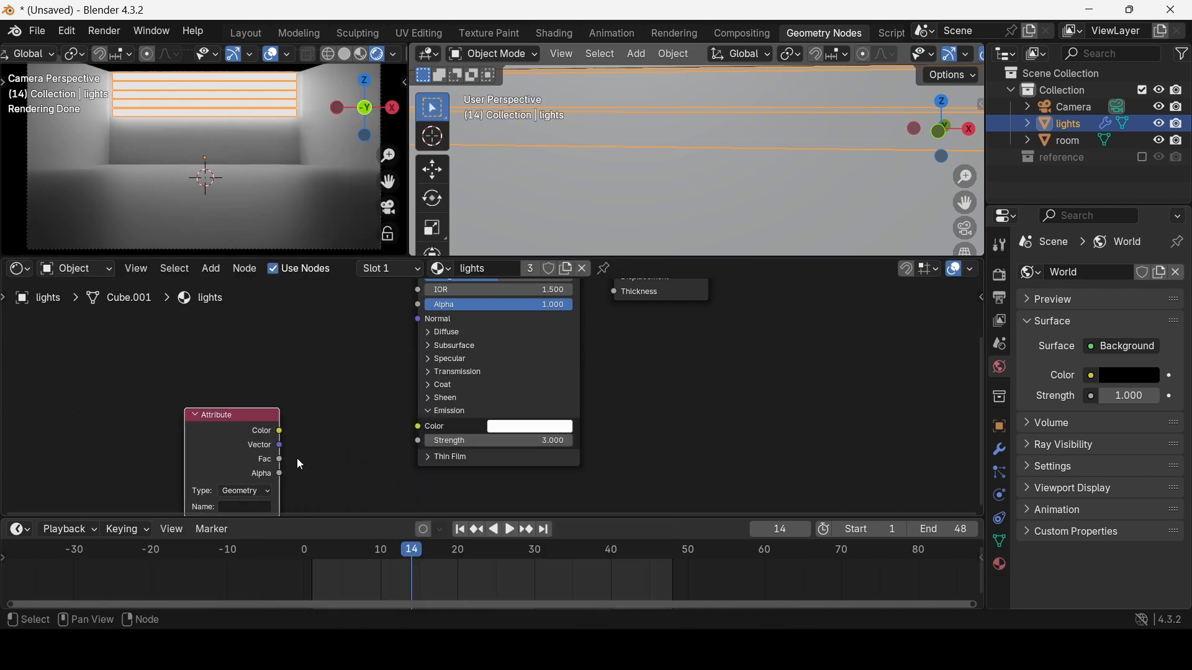
left_click_drag(224, 427, 241, 401)
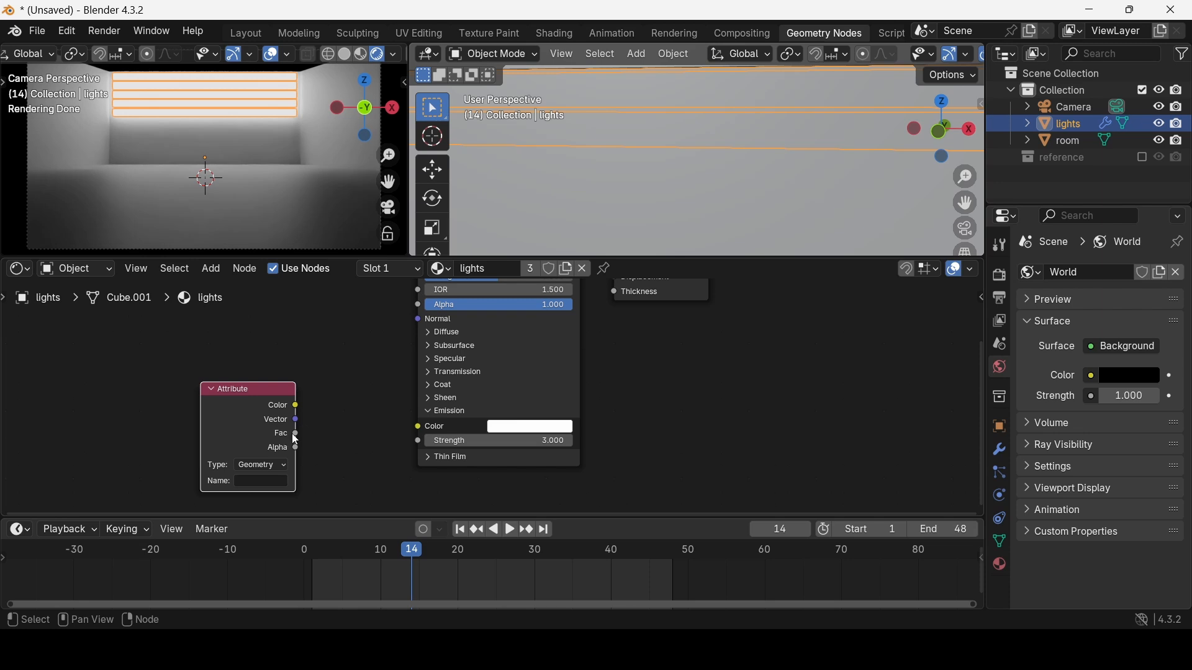
Step: Connect the Attribute node's Fac output to Emission Strength and set its attribute name to randomlights
left_click_drag(296, 434, 407, 439)
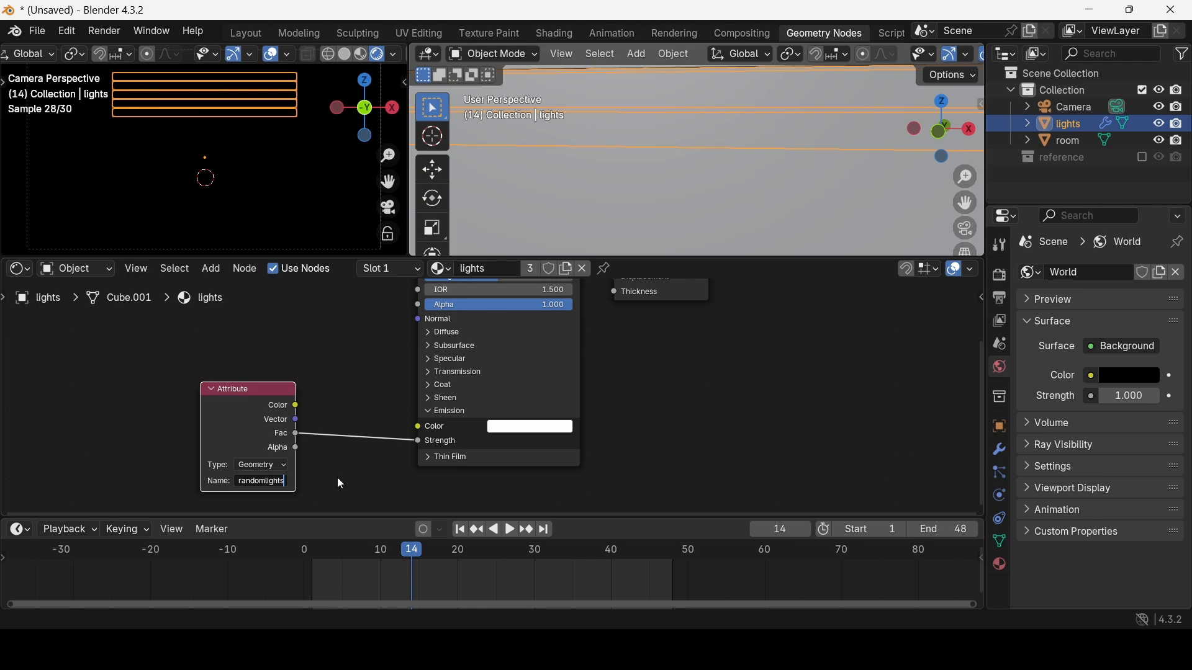
key("Return")
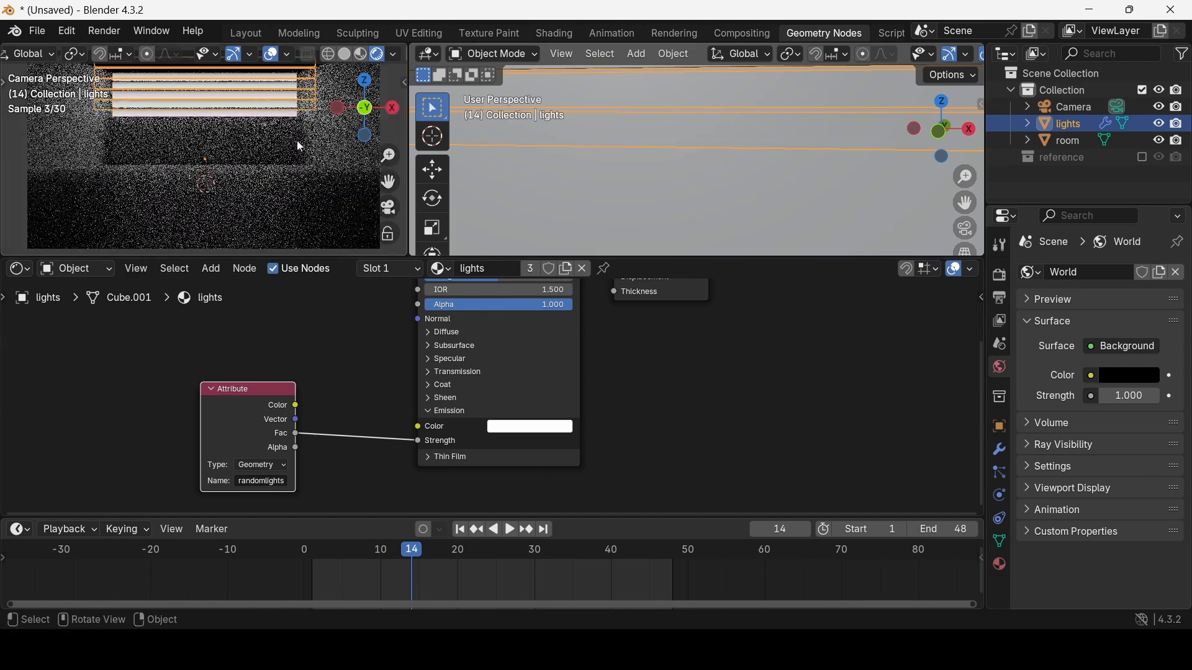
scroll(239, 158, "up", 3)
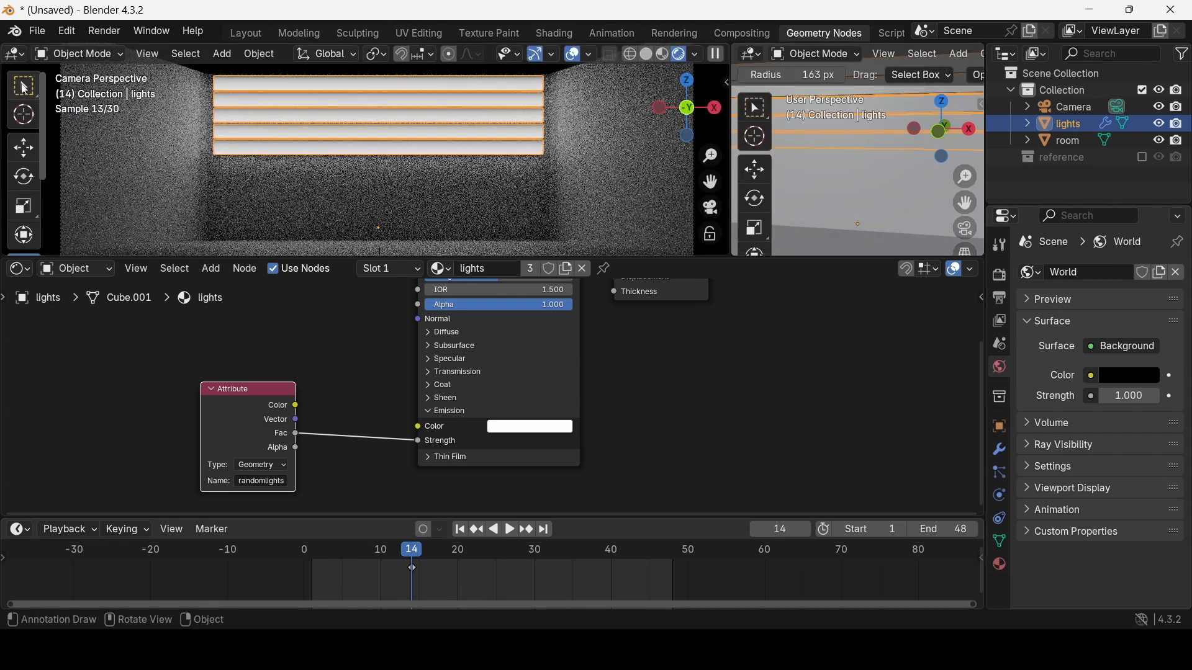
left_click(23, 86)
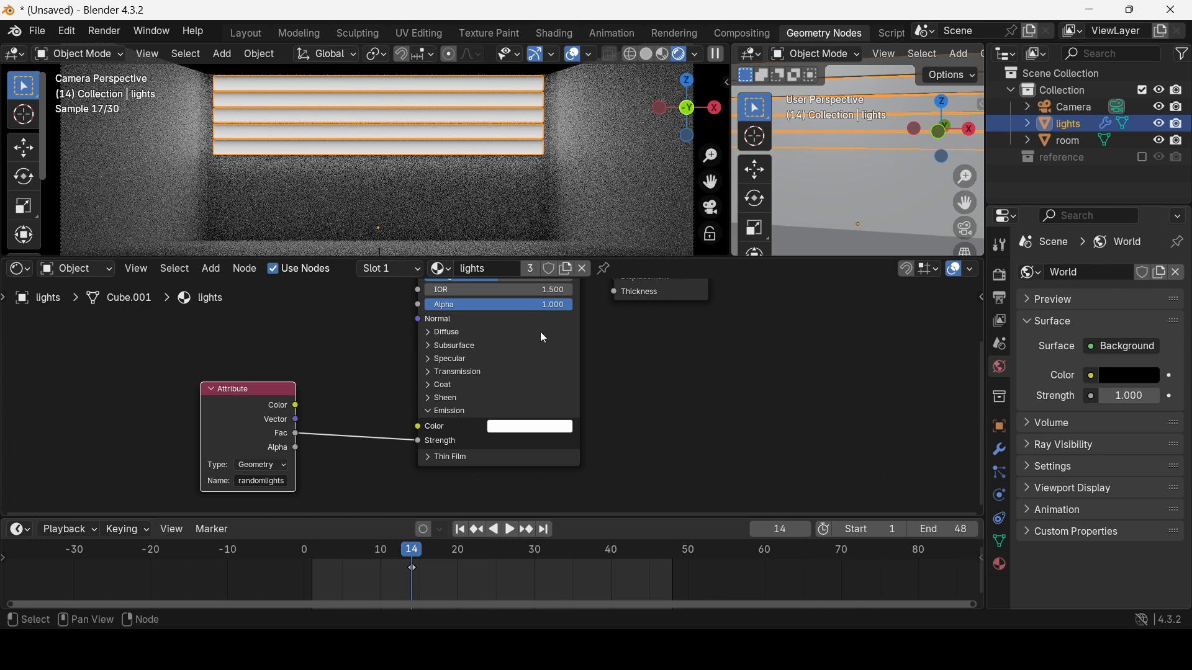
Step: Change the Shader Editor area back to the Geometry Node Editor and show the whole node tree
middle_click_drag(541, 331, 549, 371)
left_click(16, 272)
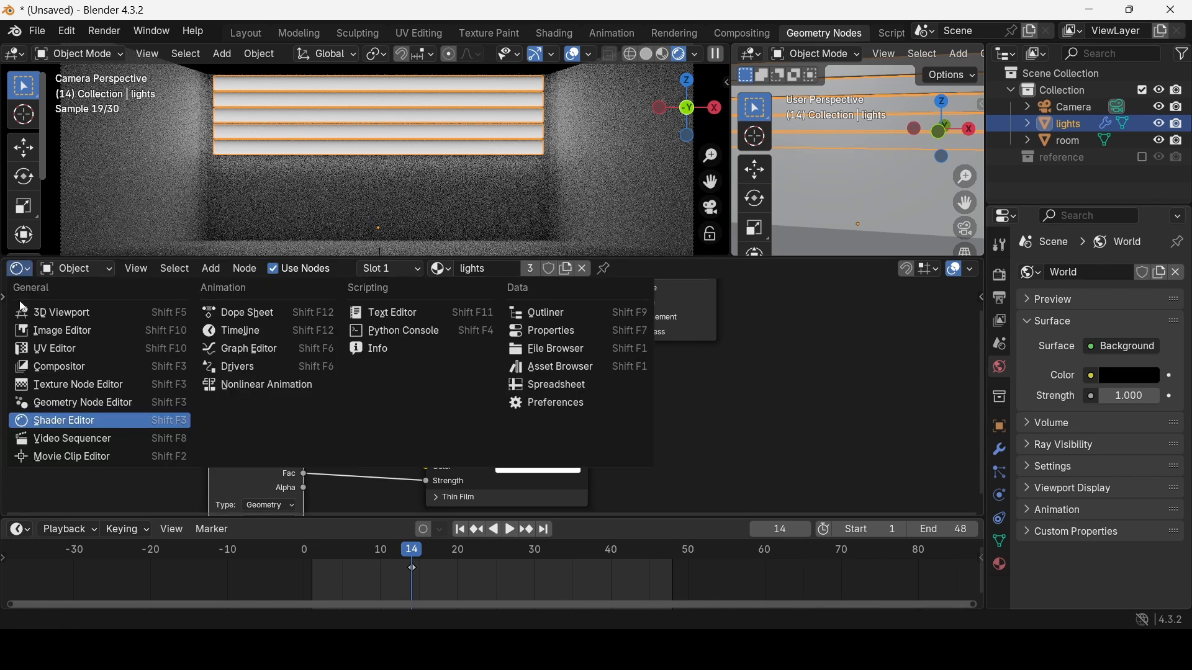
left_click(76, 404)
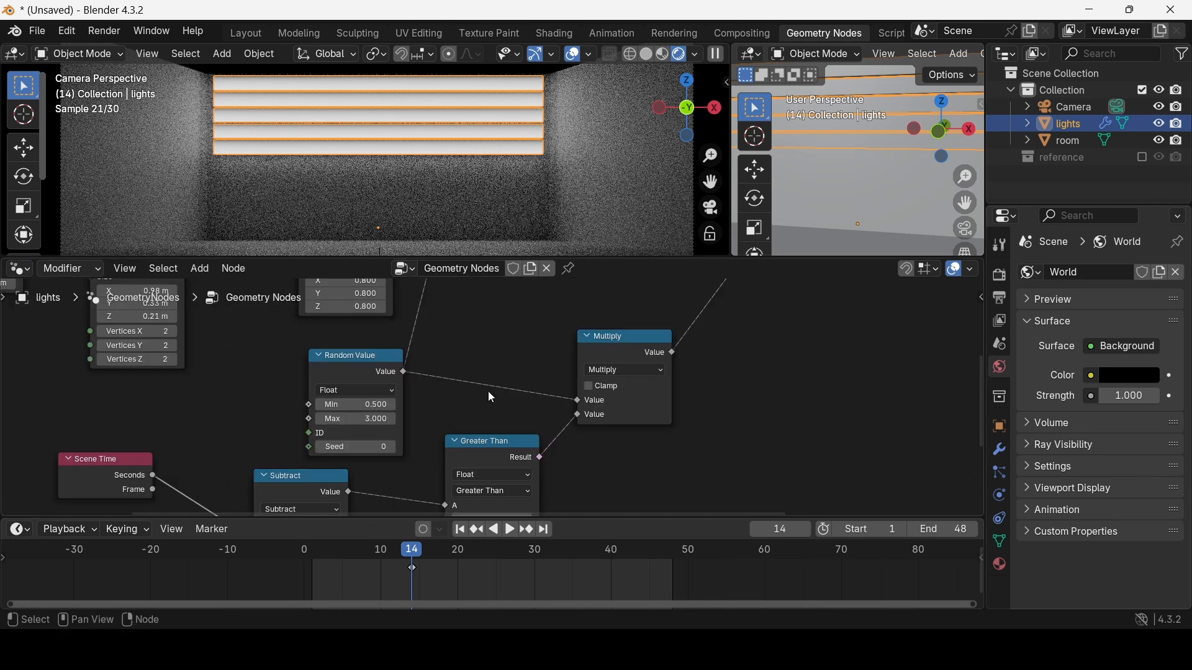
key("XF86AudioLowerVolume")
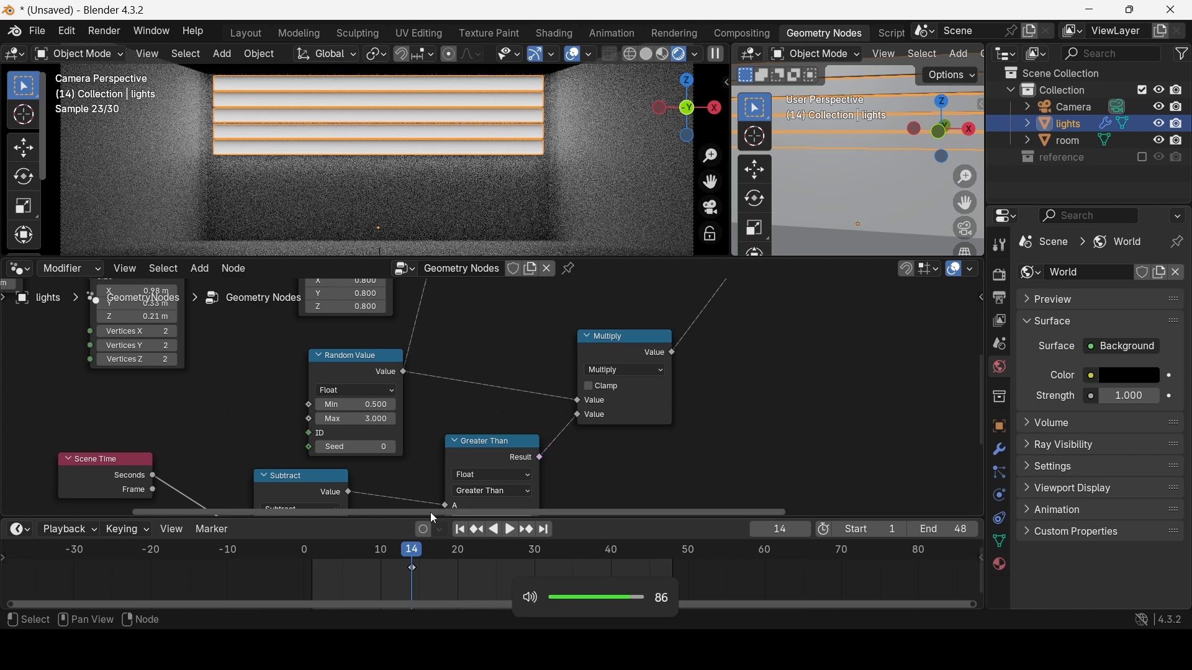
left_click(412, 568)
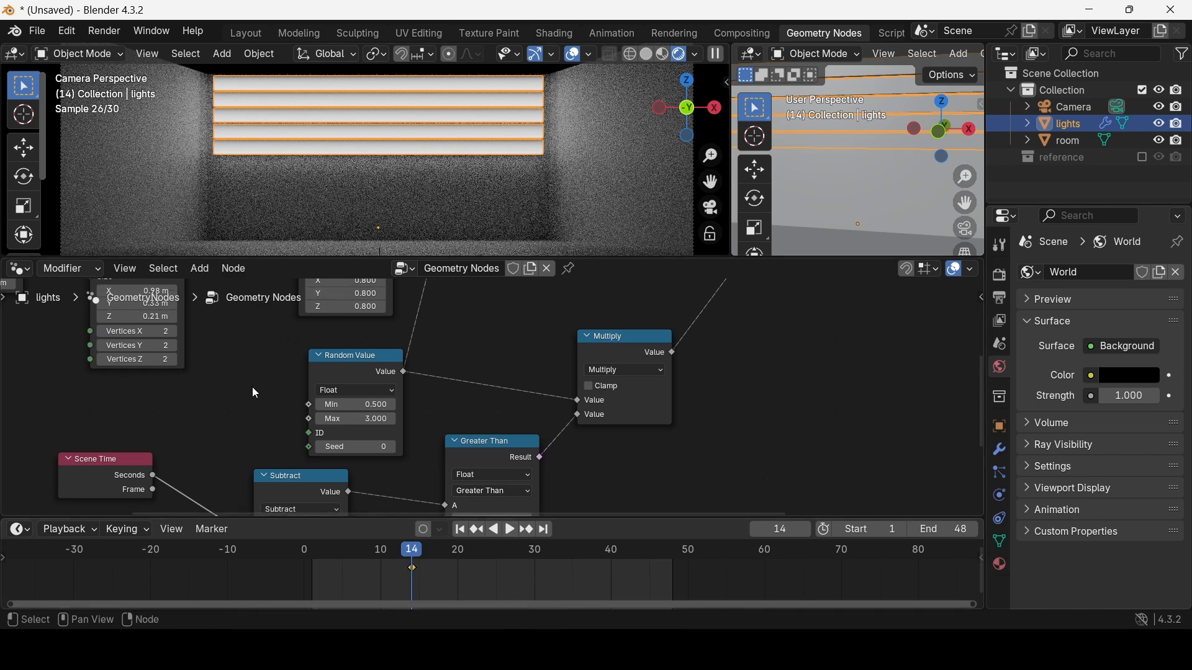
scroll(255, 393, "down", 4)
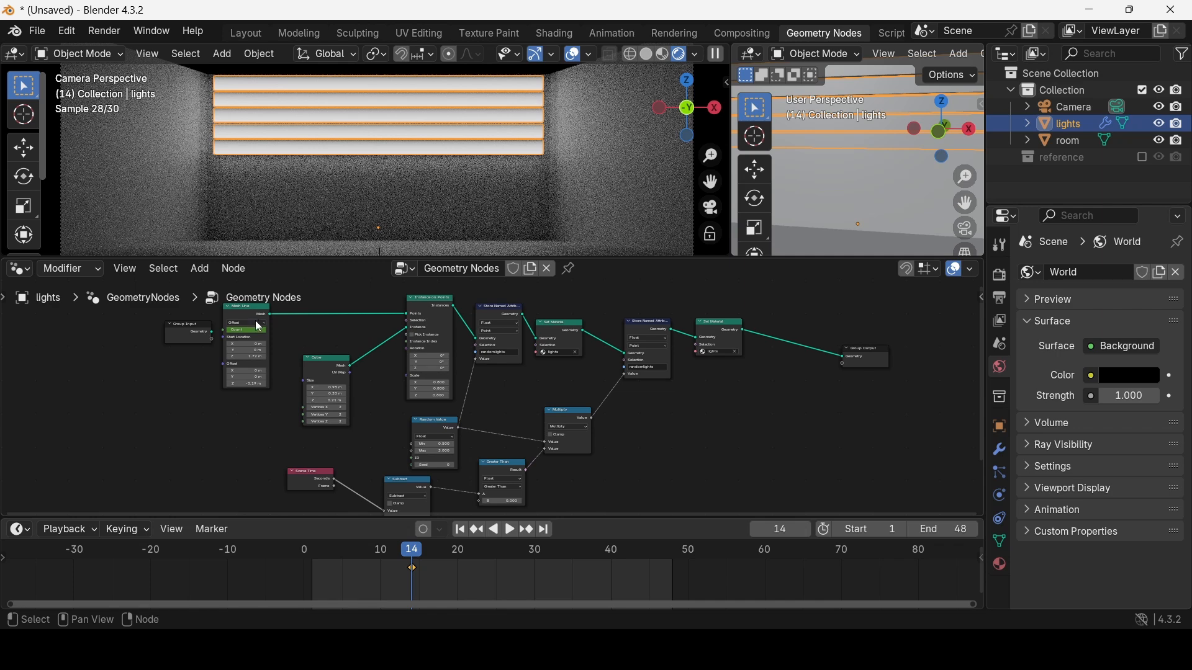
Step: Delete the Mesh Line node's Count keyframe at frame 14 and scrub to frame 47 to check the lights
left_click(259, 327)
key("space")
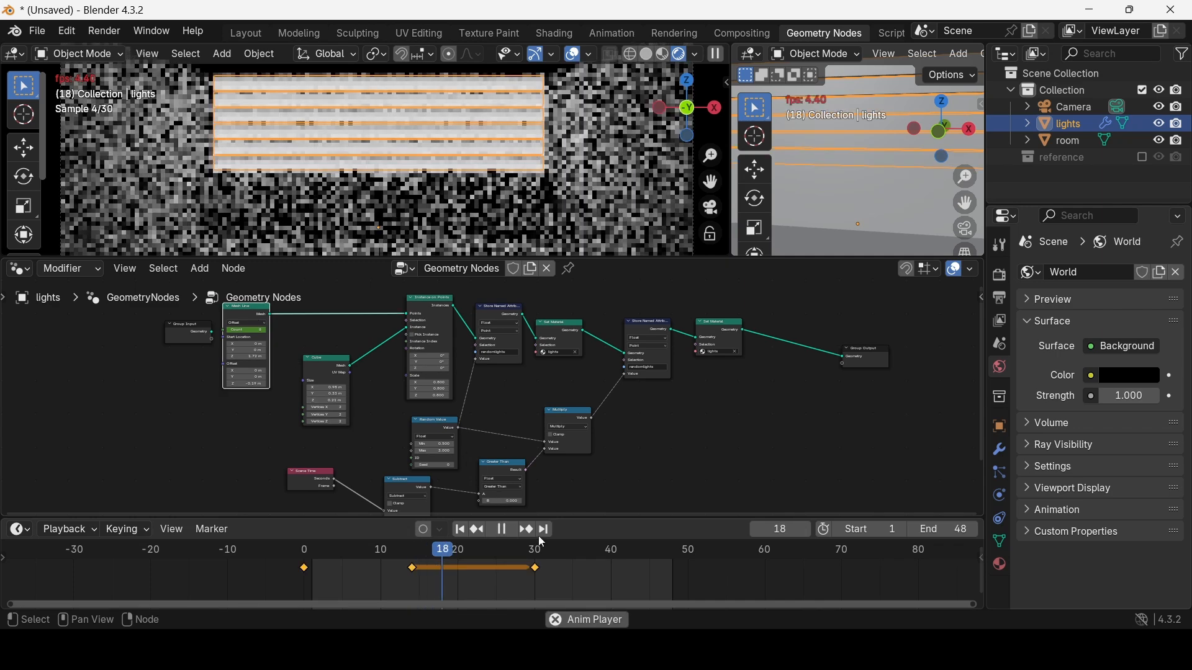
key("space")
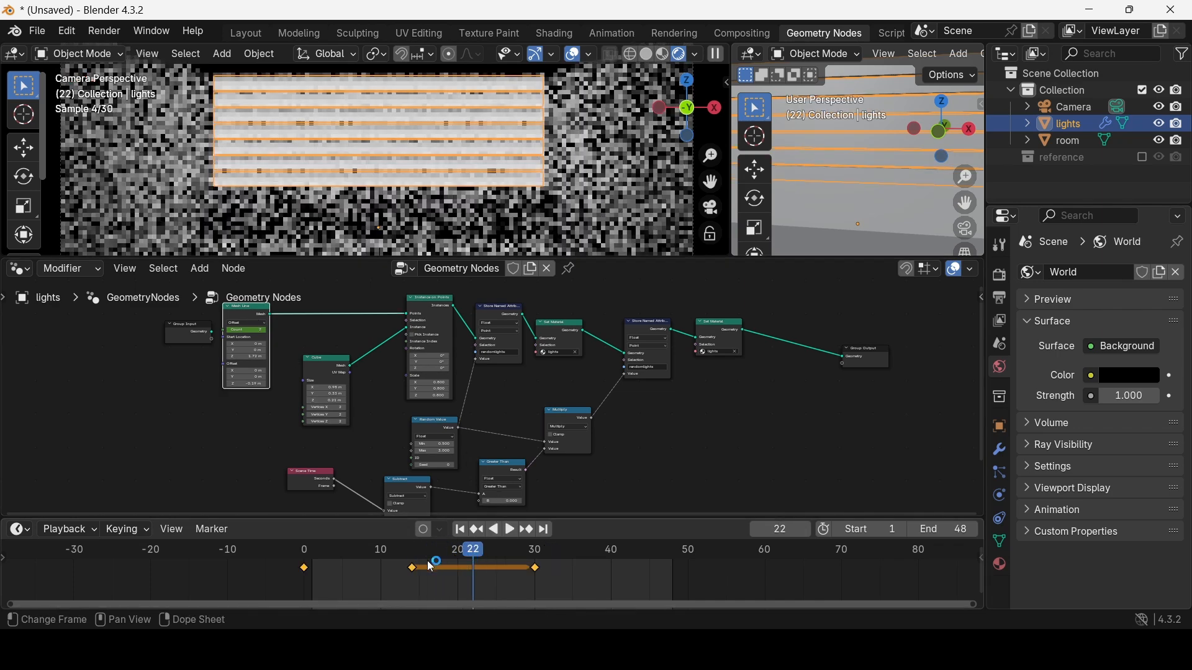
left_click(416, 571)
left_click(414, 565)
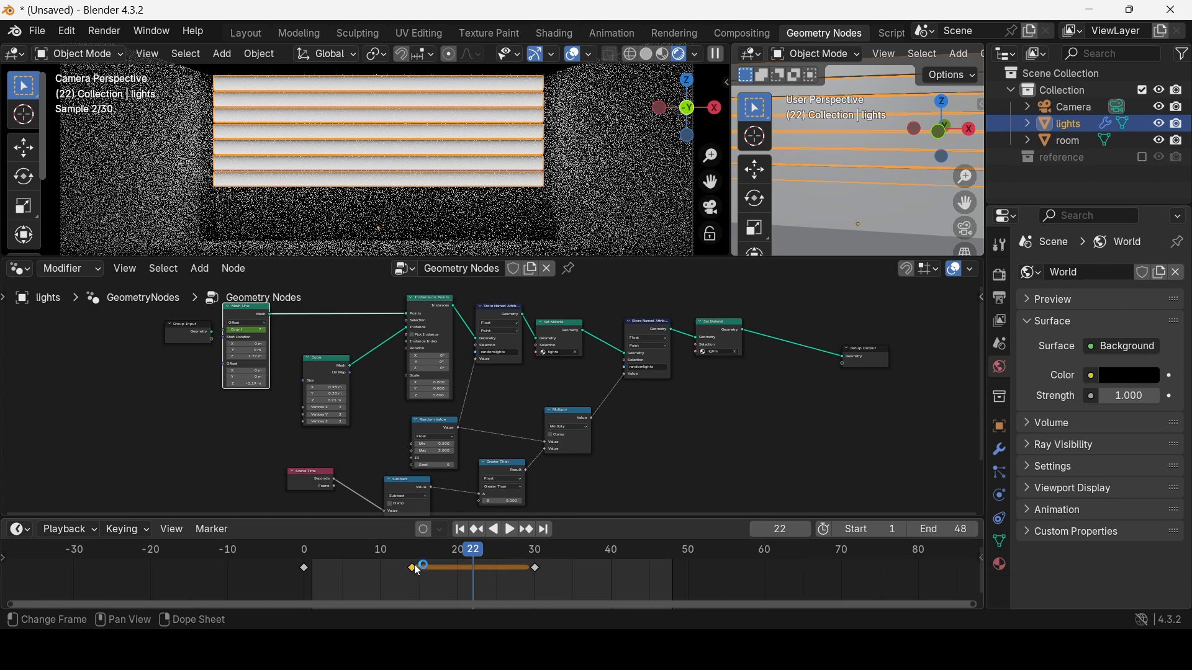
key("Delete")
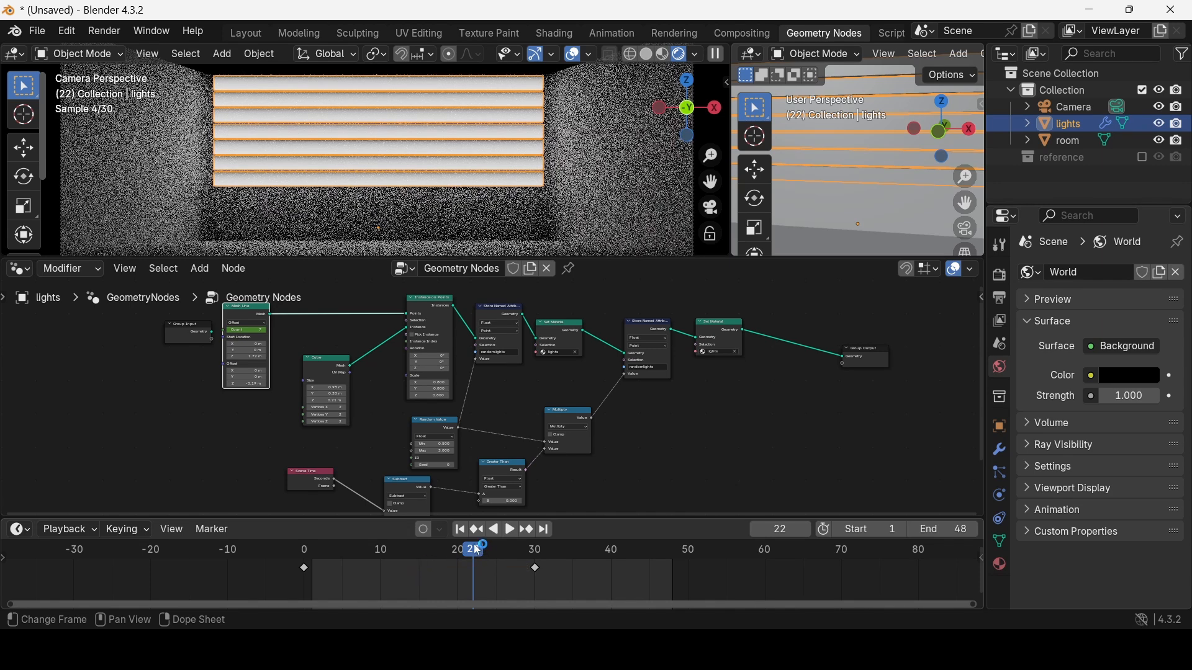
left_click_drag(478, 551, 666, 550)
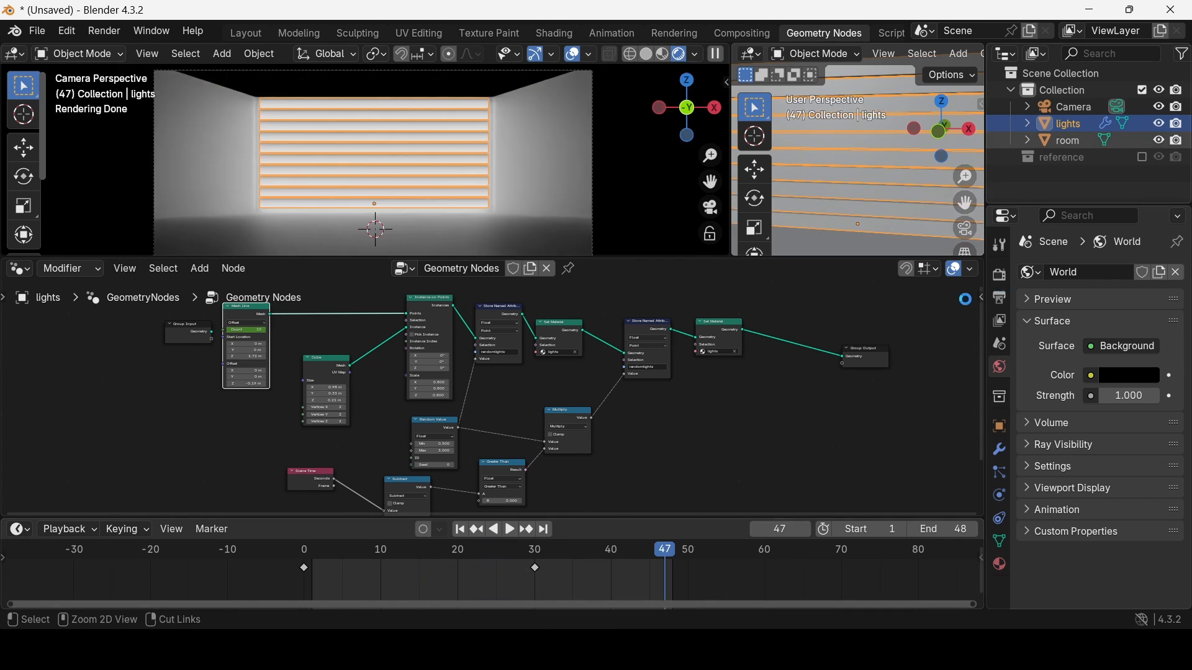
Step: Save the file as light set up.blend and switch the render engine to EEVEE
left_click(1000, 275)
key("ctrl+s")
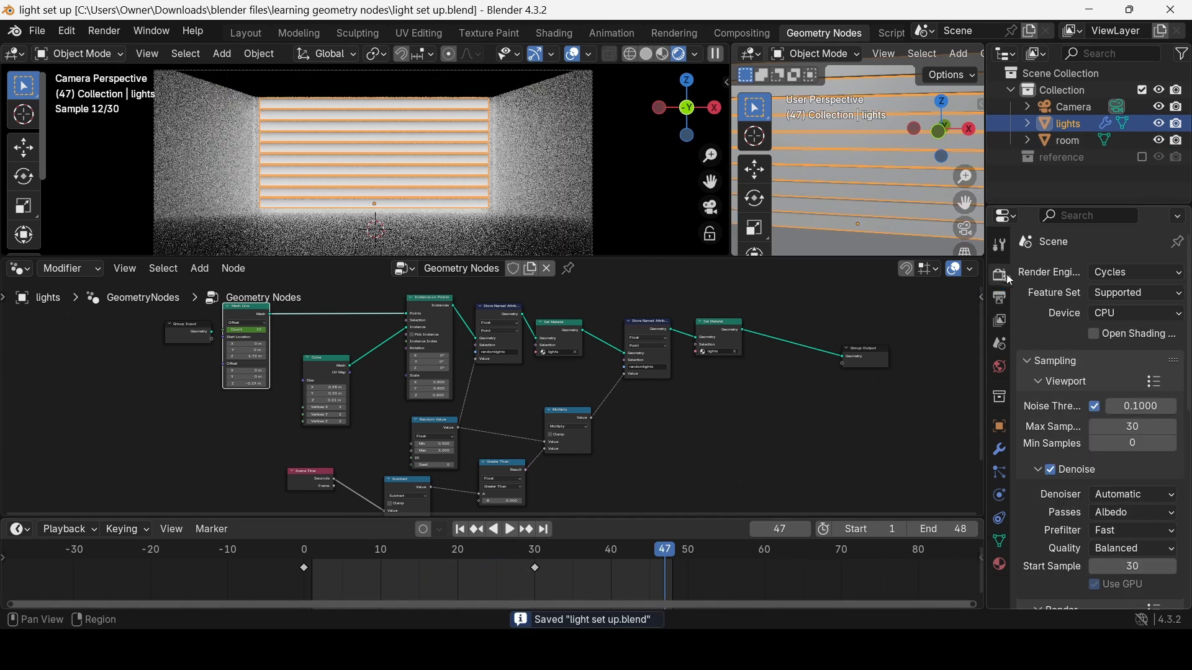
left_click(1115, 275)
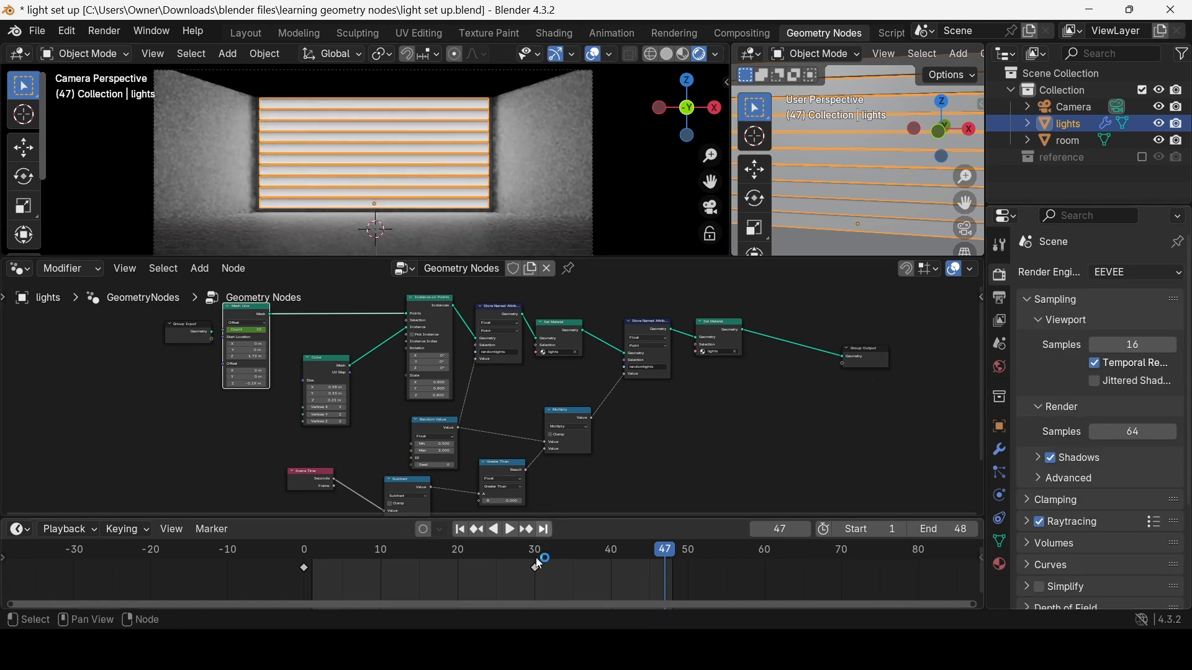
scroll(426, 131, "up", 2)
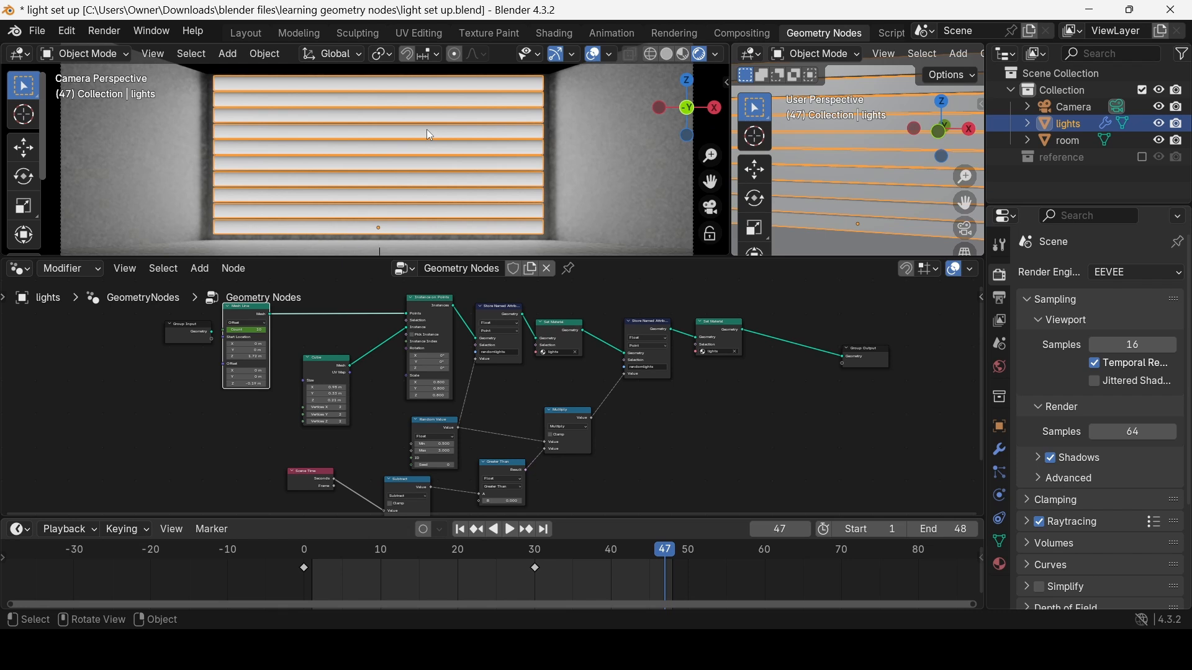
Step: Set the second value of the Multiply node fed by Index to 0.4
middle_click_drag(465, 456, 530, 408)
scroll(494, 409, "up", 1)
scroll(496, 404, "up", 3)
left_click(478, 425)
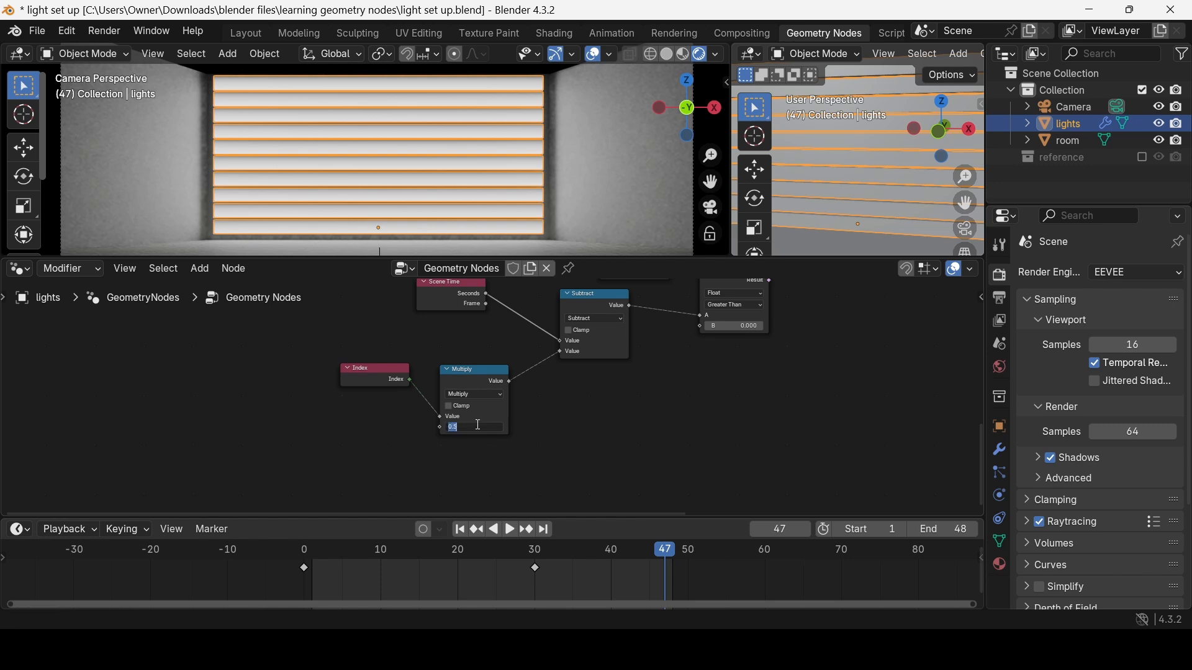
type("4")
key("Return")
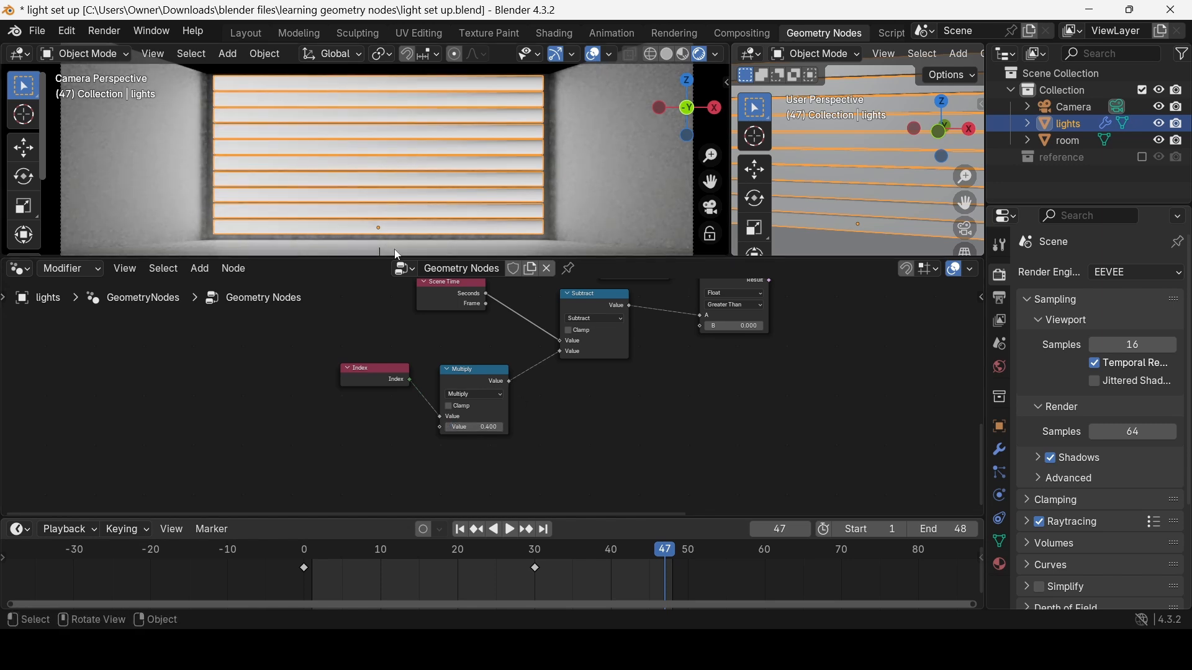
Step: Set the second value of the Index-fed Multiply node to 0.3 and preview the animation, stopping at frame 40
left_click(489, 428)
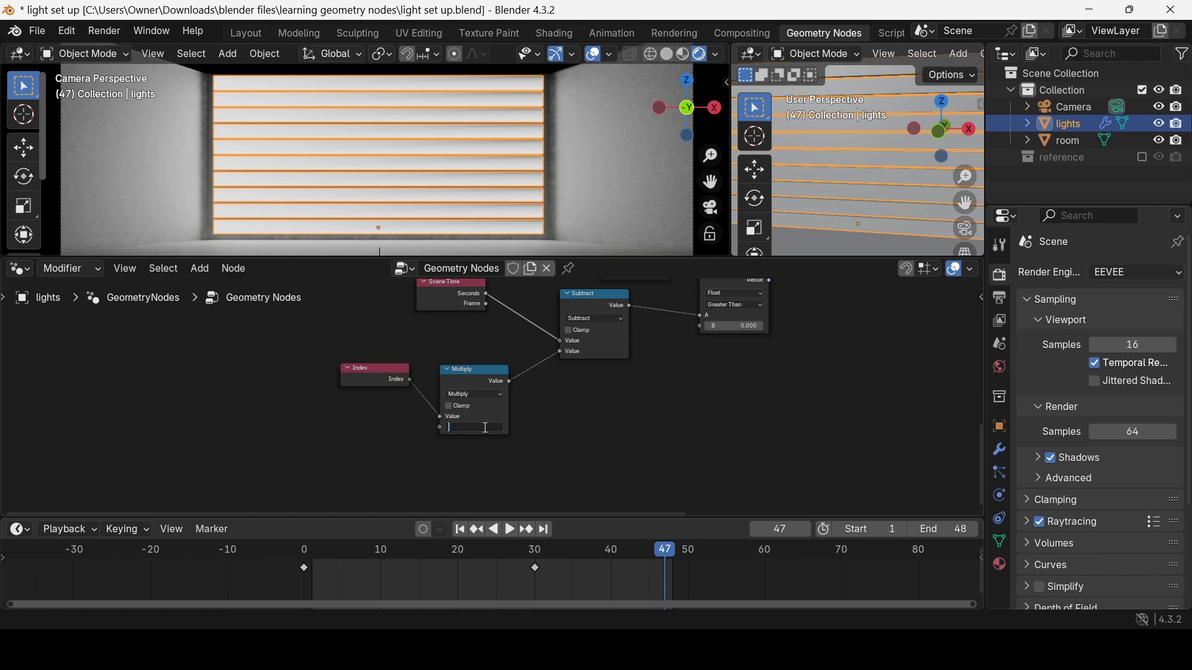
type("0.3")
key("Return")
key("space")
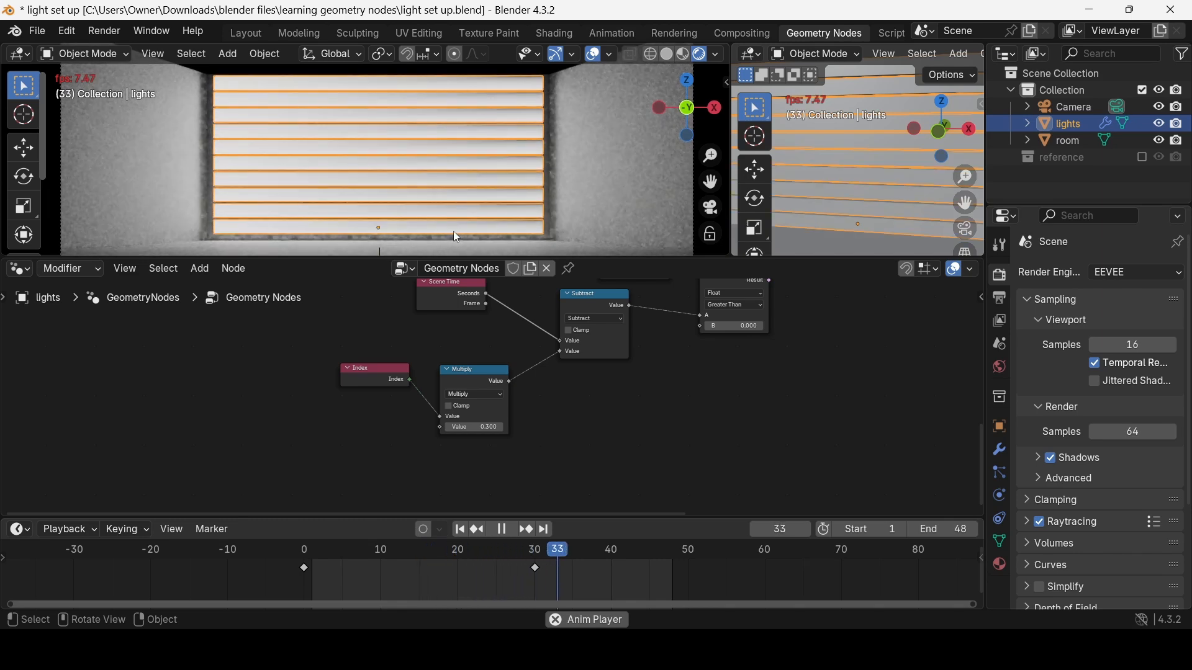
key("space")
key("space")
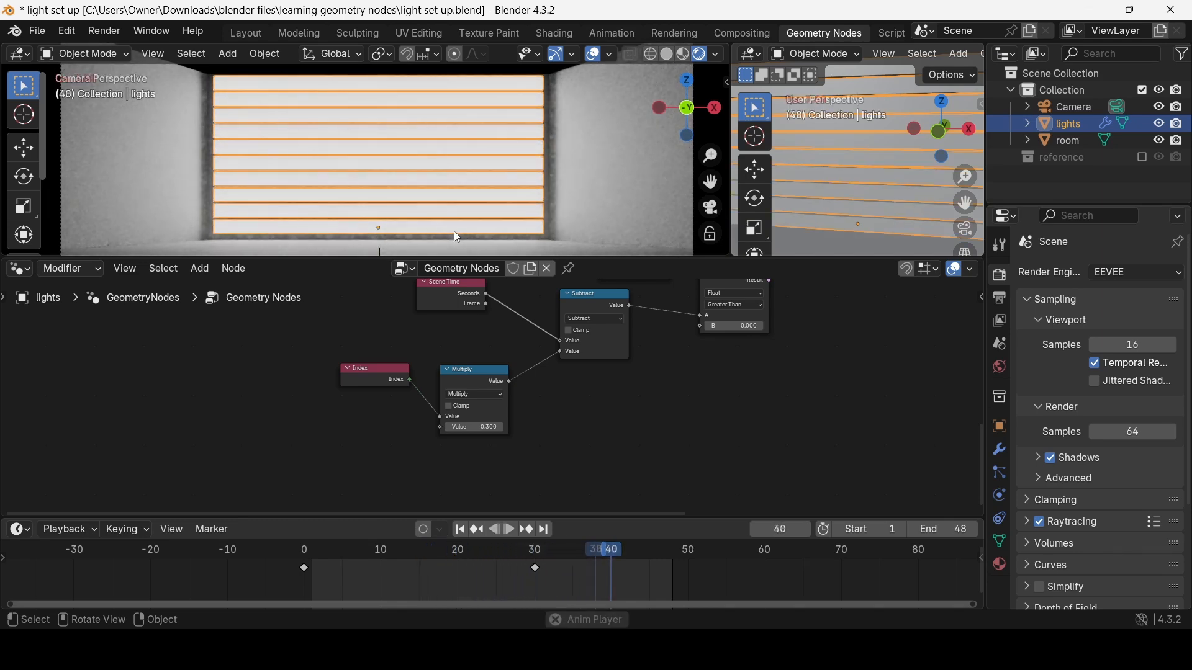
key("space")
Step: Enlarge the second 3D viewport and zoom out in it to show the room around the lights
scroll(492, 372, "down", 5)
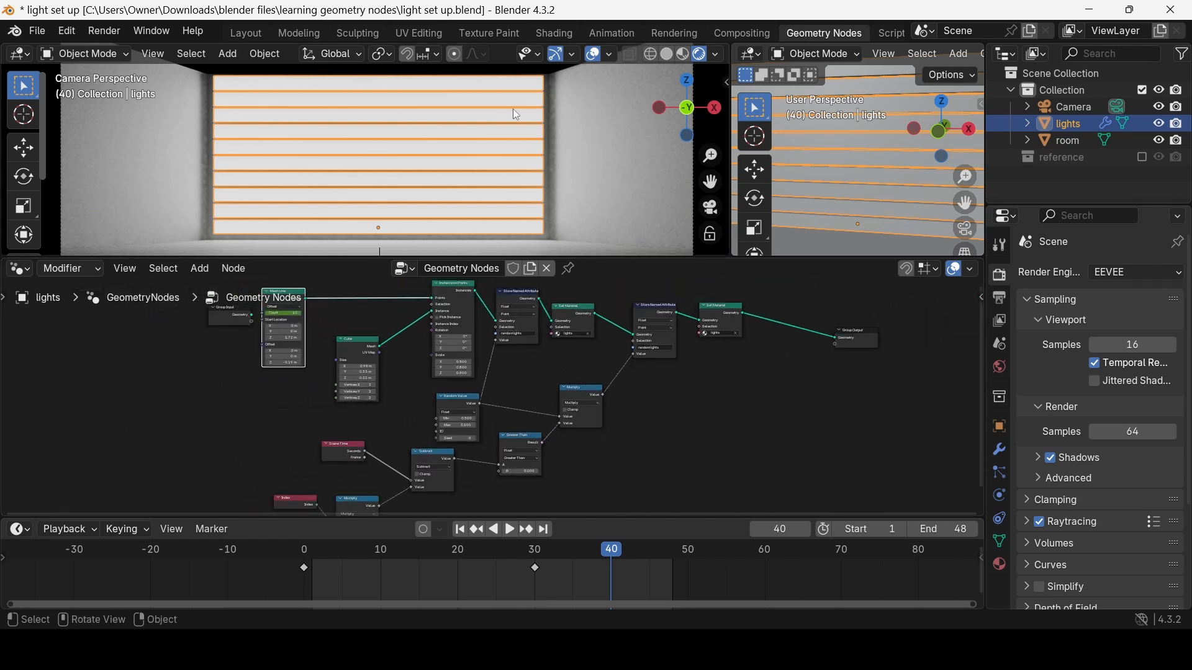
middle_click_drag(513, 109, 606, 125)
scroll(598, 127, "down", 4)
left_click_drag(731, 132, 326, 132)
scroll(728, 123, "down", 8)
scroll(728, 123, "down", 2)
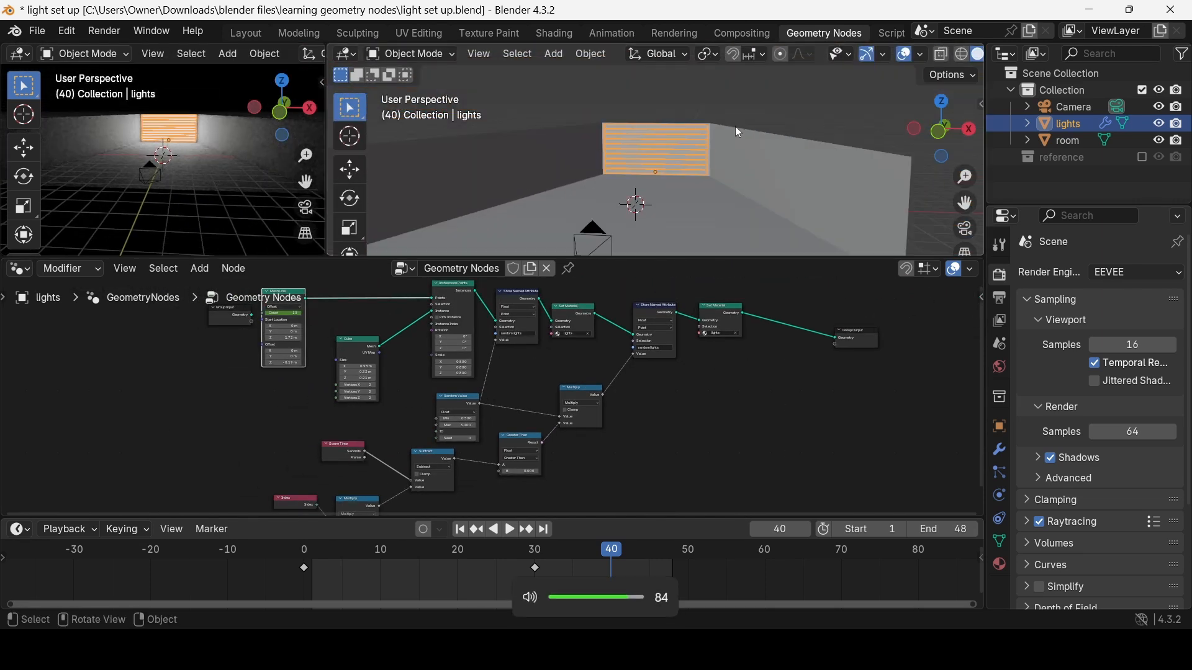
Step: Add a Bevel modifier to the room object
left_click(1068, 142)
left_click(1000, 450)
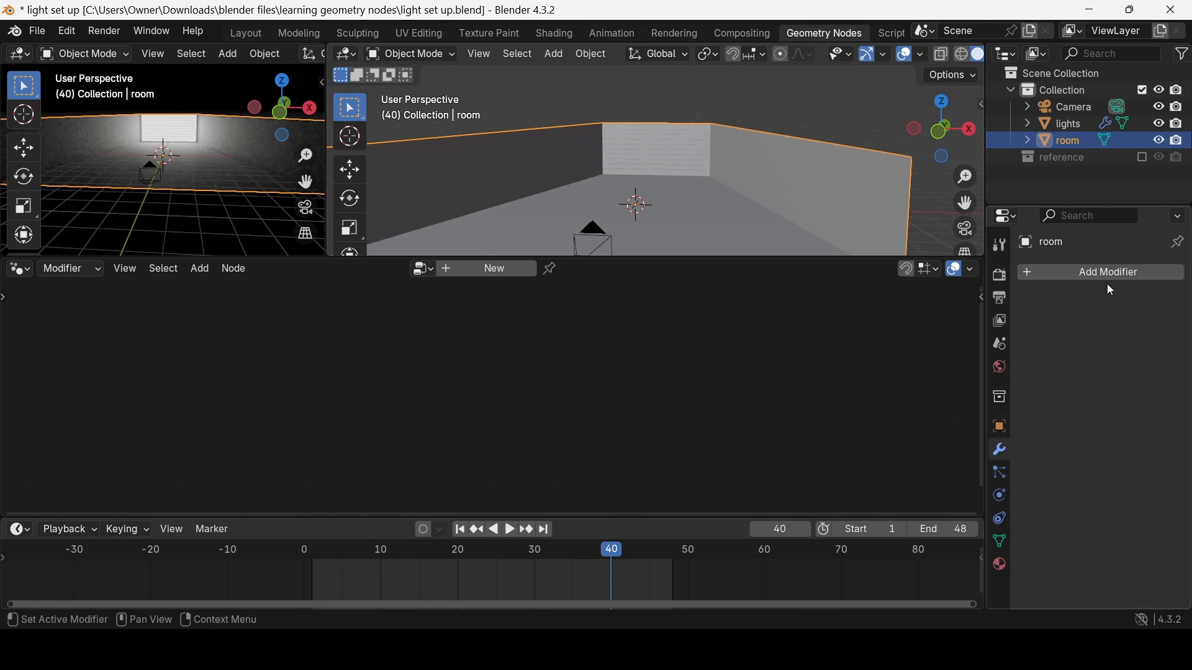
left_click(1099, 272)
type("be")
key("Return")
scroll(769, 160, "down", 5)
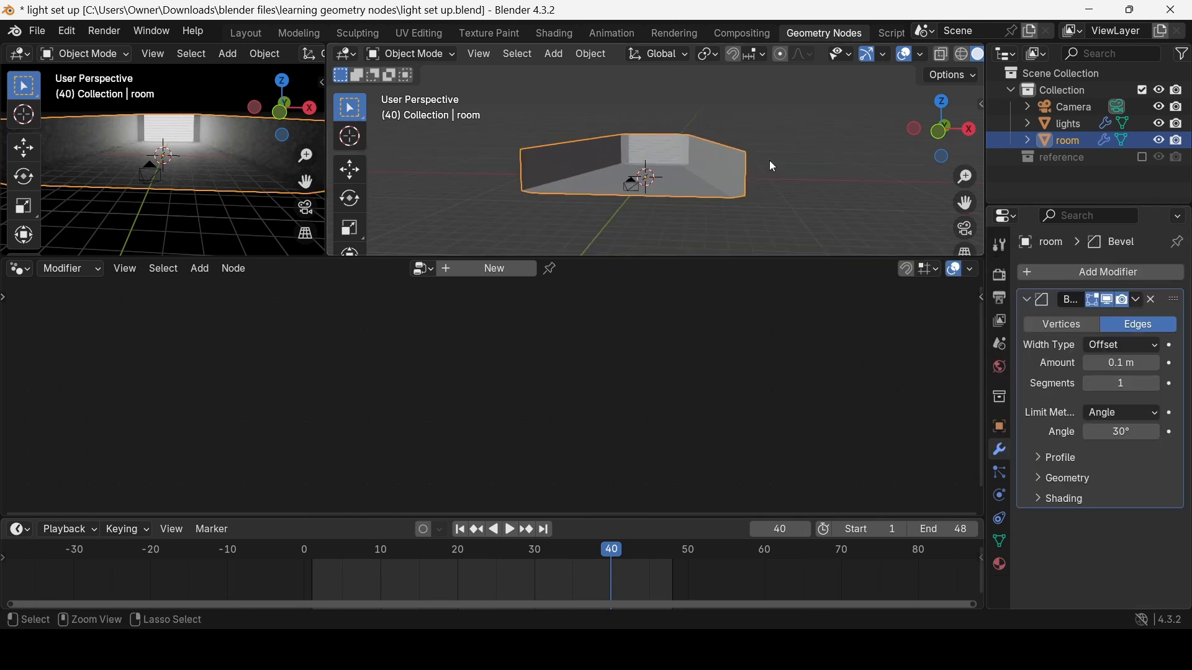
Step: Apply the room's object transform and set its bevel to 0.032 m with 2 segments
key("ctrl+a")
left_click(756, 190)
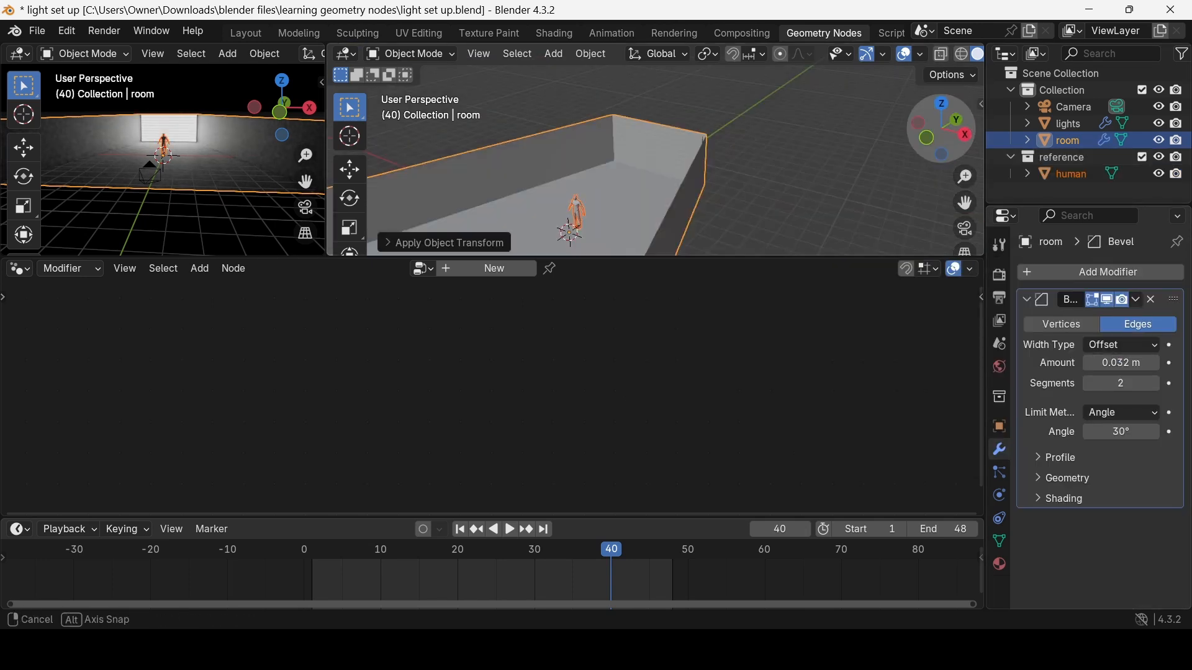
left_click_drag(943, 127, 916, 129)
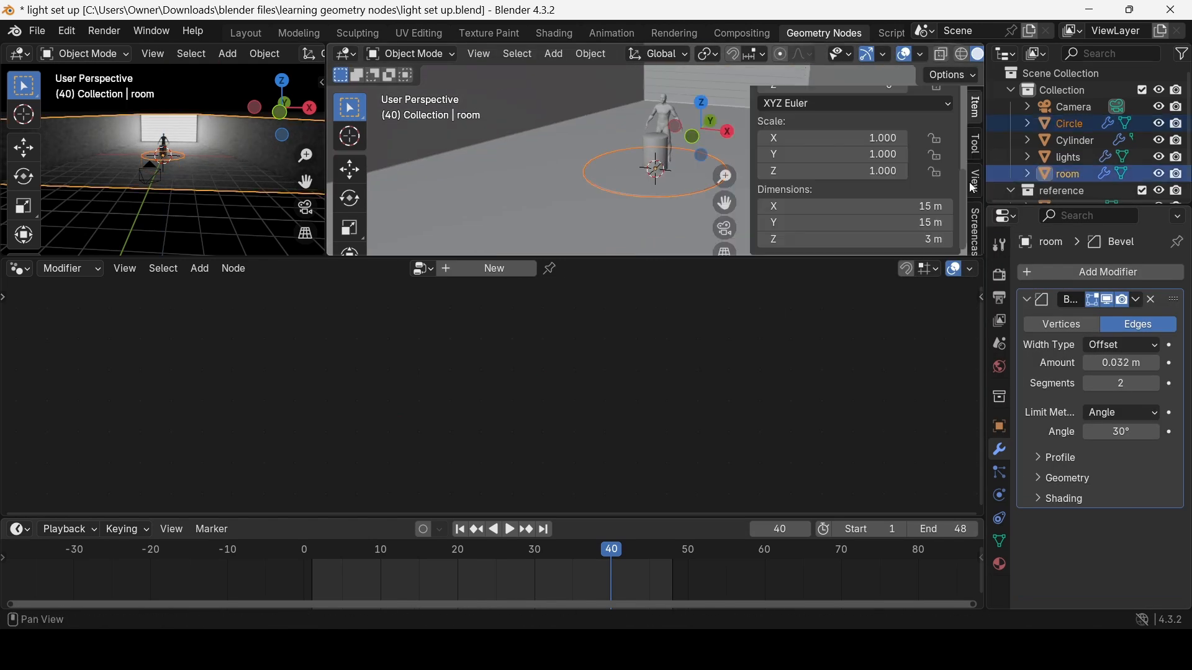
Step: Create a new material for the cylinder and raise its Metallic value
scroll(970, 182, "down", 2)
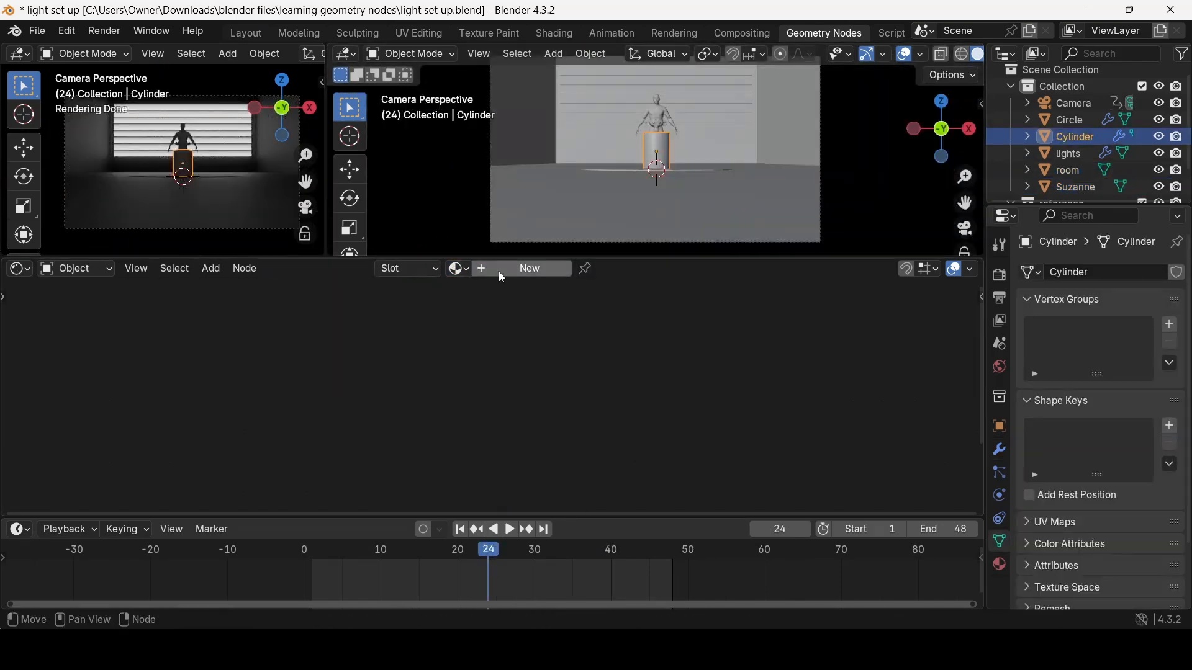
left_click(503, 271)
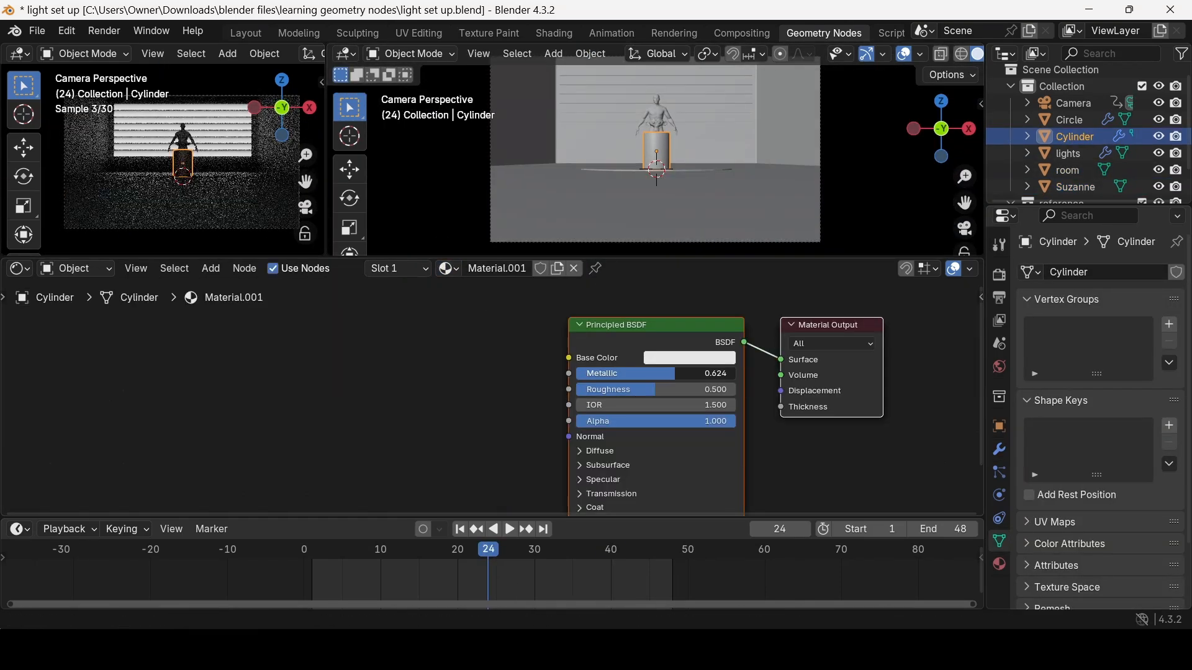
left_click(758, 348)
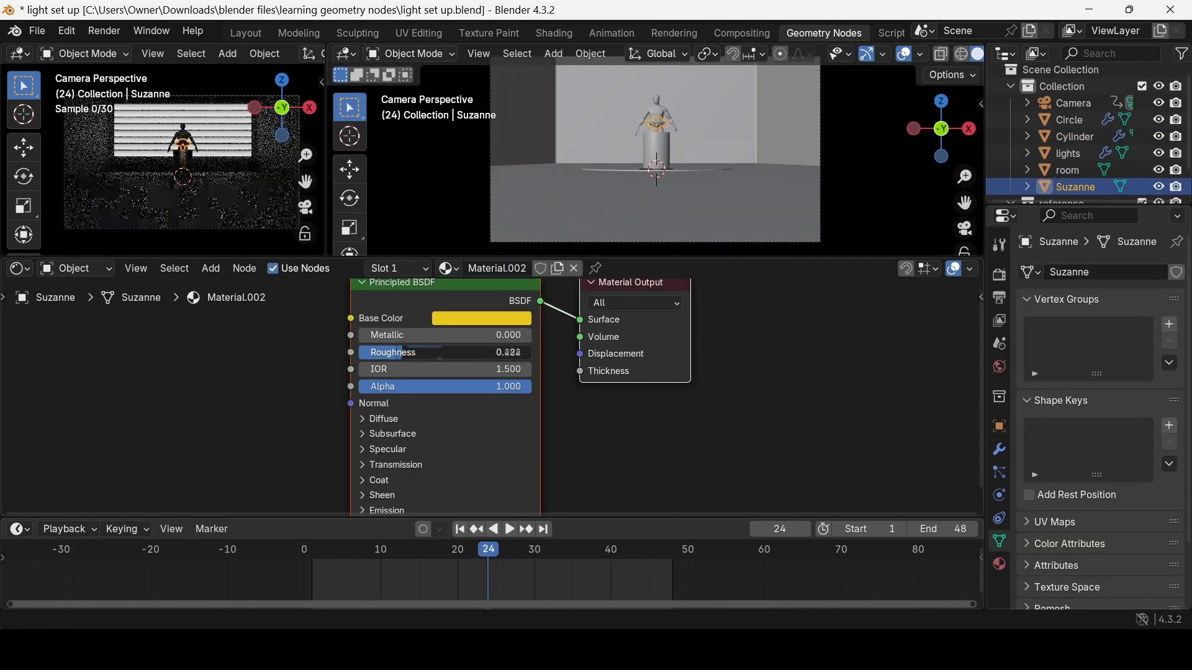
Step: Select the camera at frame 52 and move it along its local Z axis
left_click(206, 139)
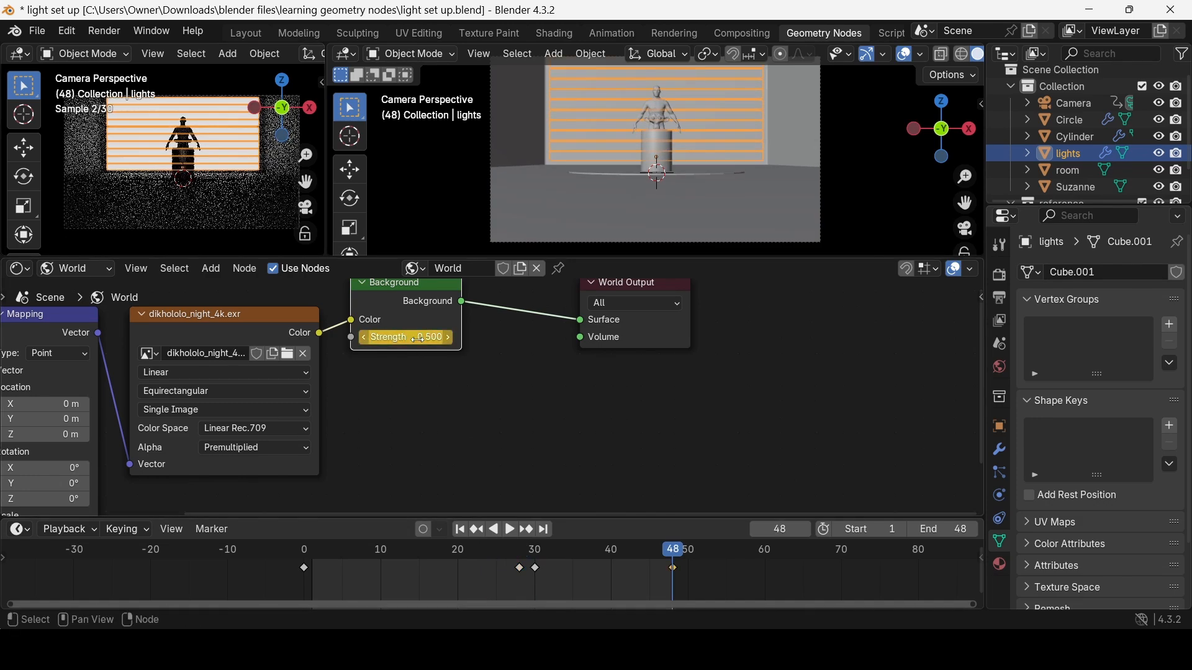
left_click(199, 203)
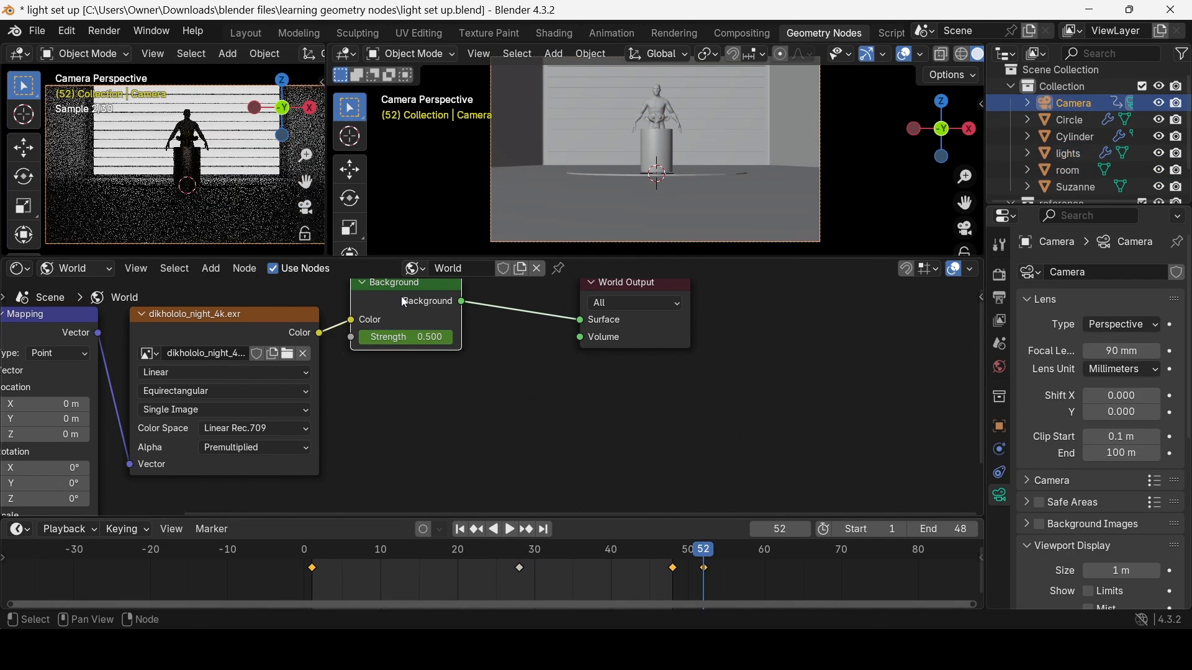
key("g")
key("z")
key("z")
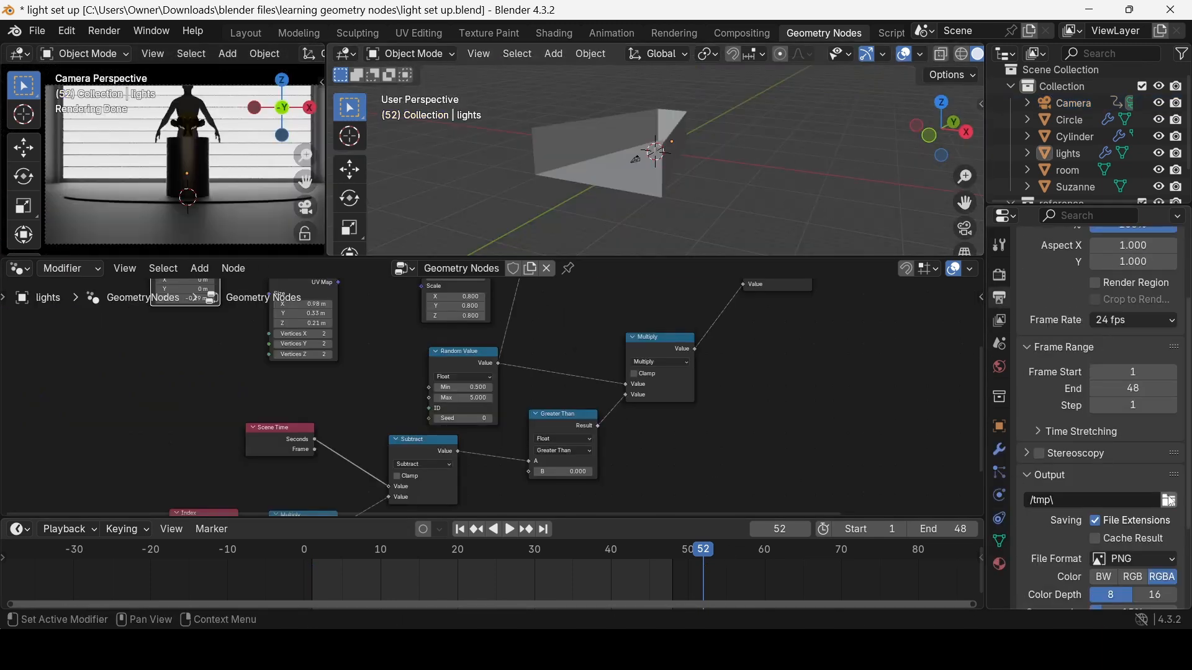
Step: Browse for a folder for the render output path
left_click(1169, 500)
left_click(249, 250)
left_click(922, 528)
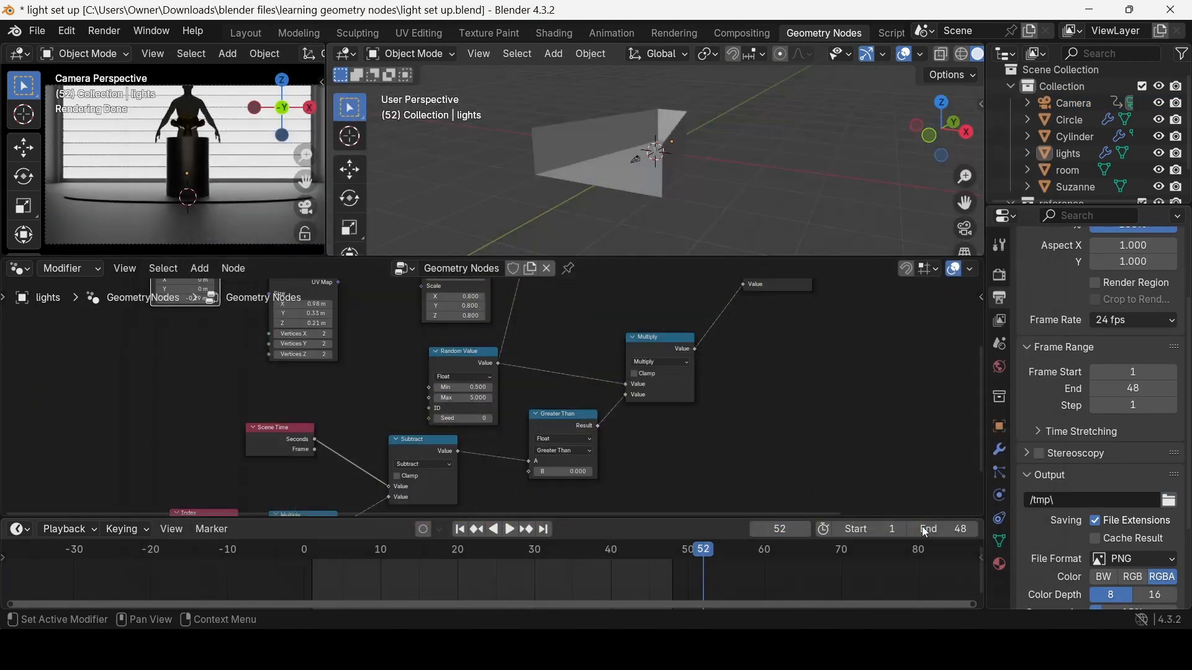